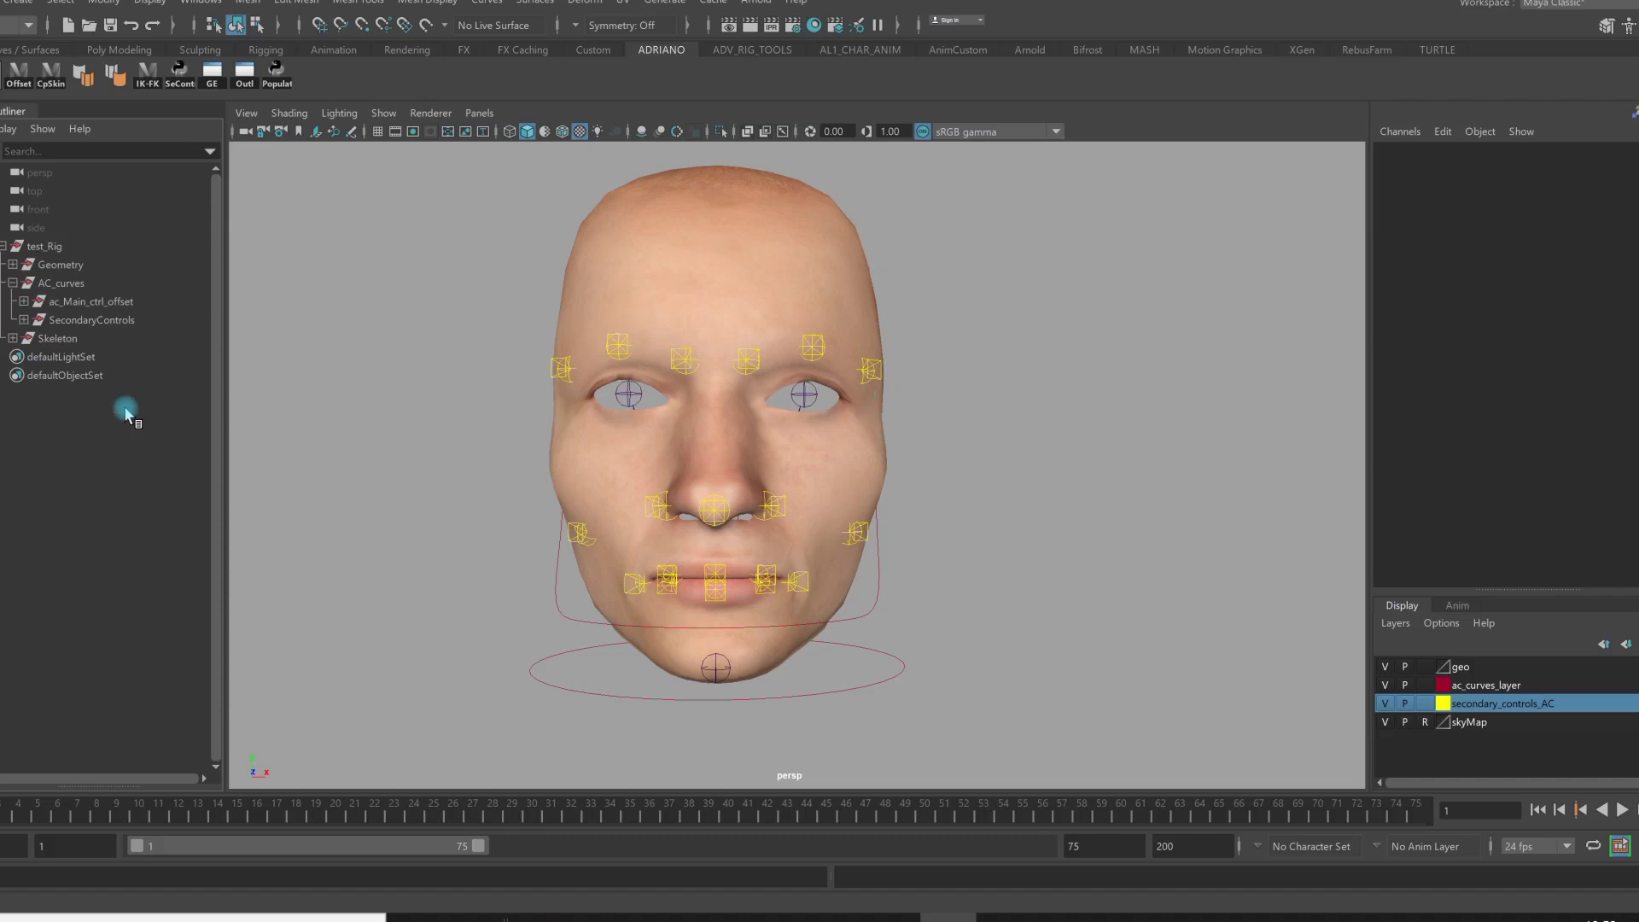
Install the Secondary Face Controls tool by dropping install.mel from the as_SFC_1.0_19092019 folder onto the Maya viewport
click(776, 916)
drag(977, 318, 1009, 427)
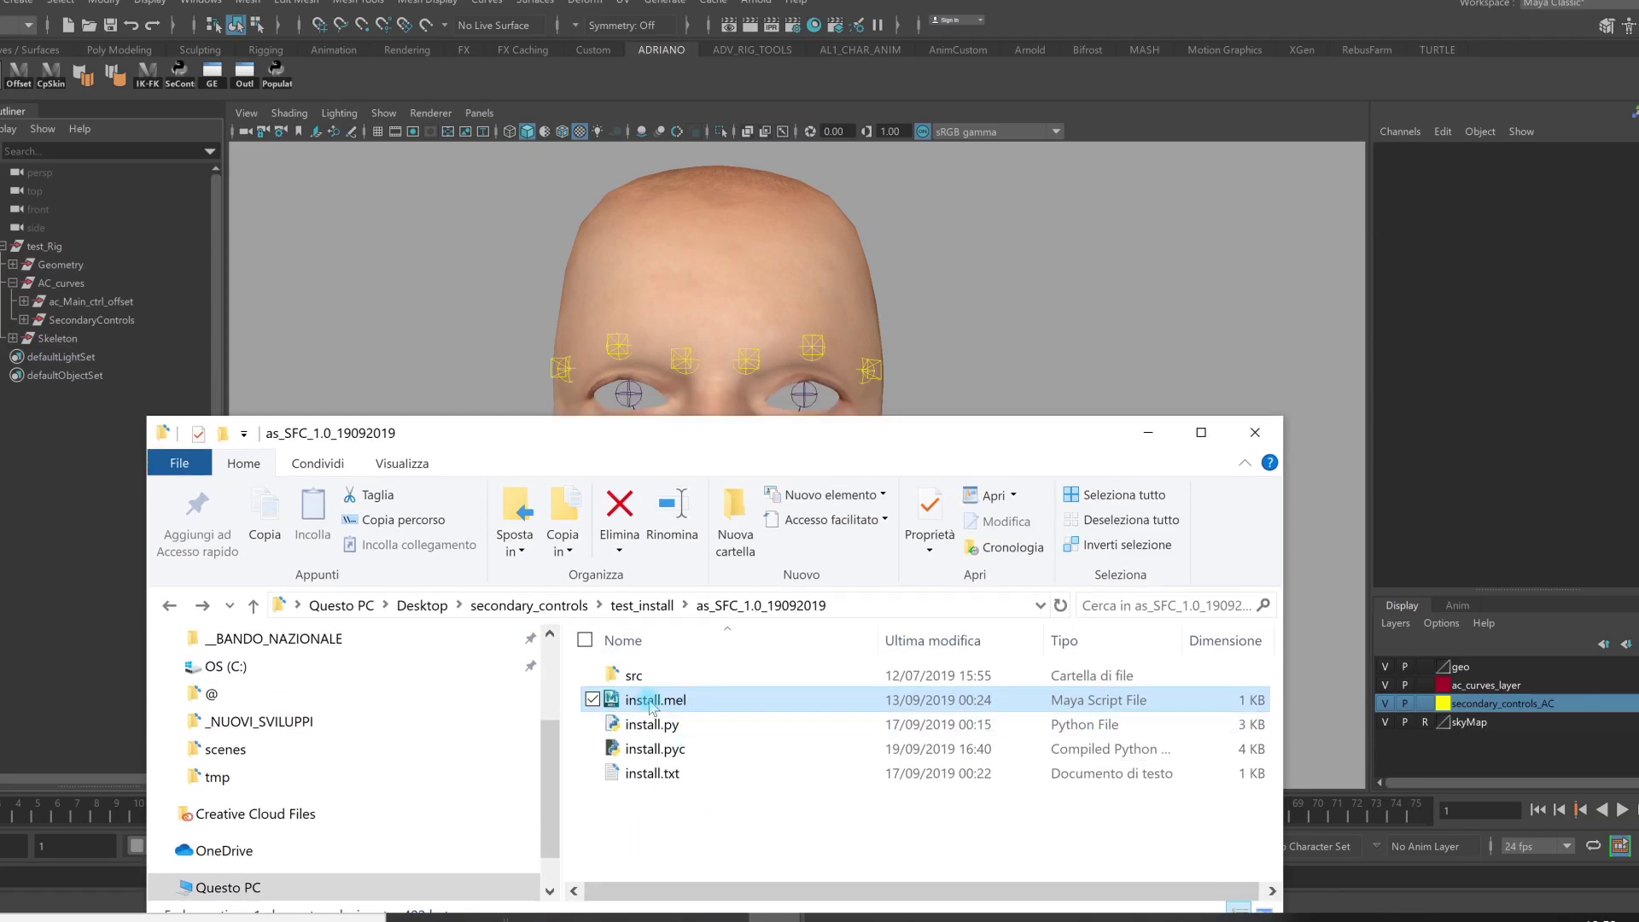
drag(648, 700, 1064, 346)
click(1152, 440)
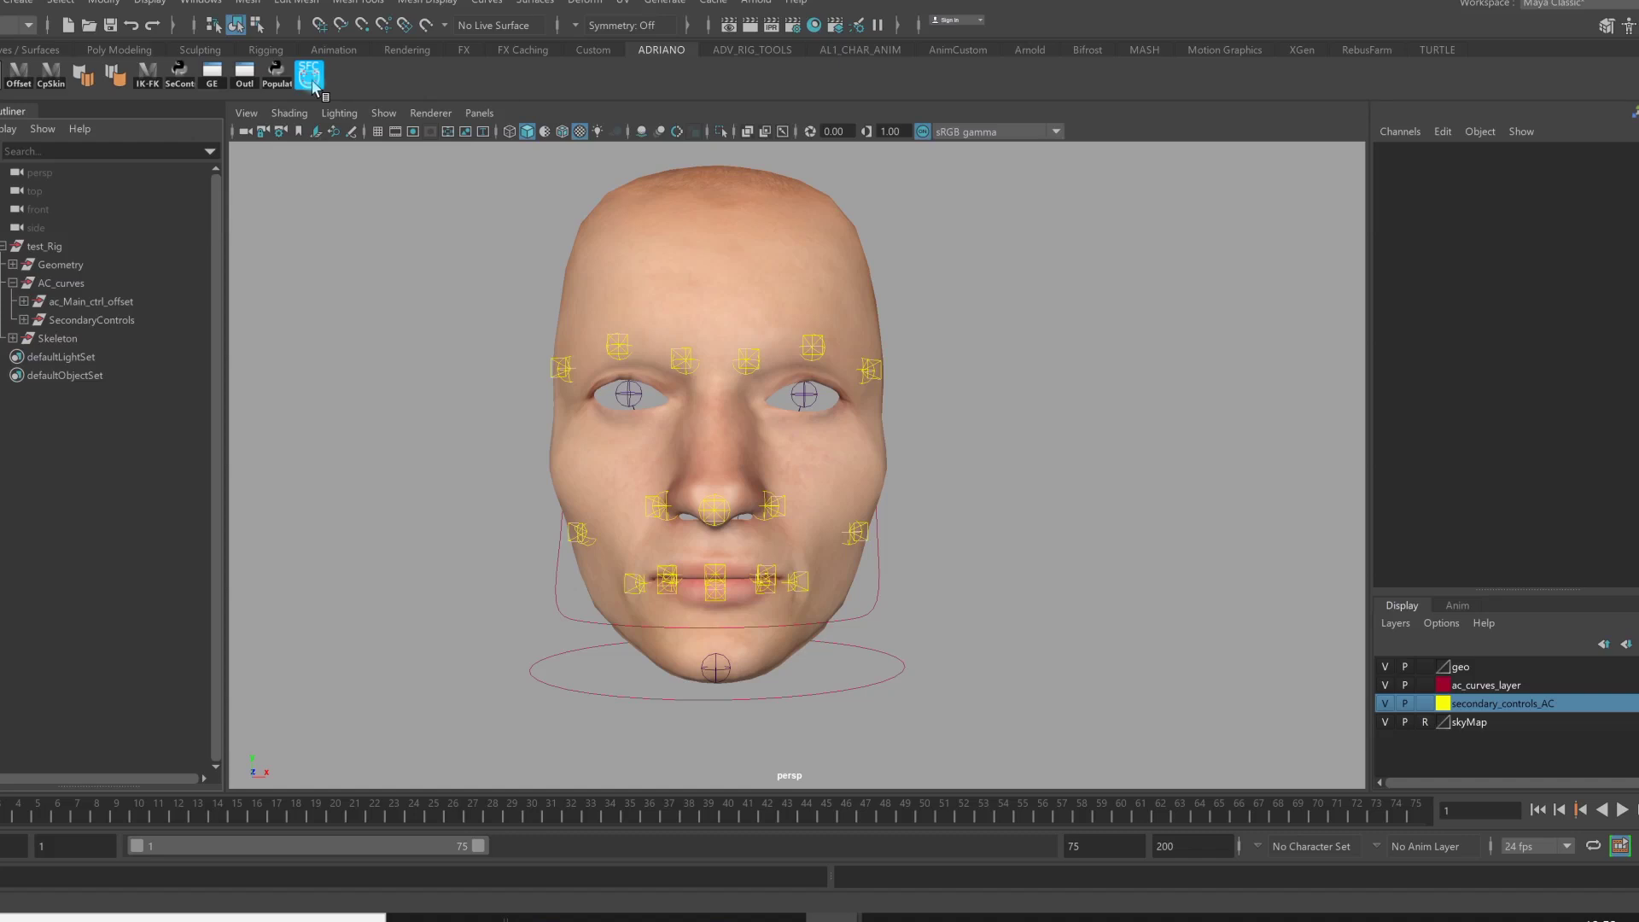
Launch the AS_SFC Secondary Face Controls tool and place its window beside the face model
click(309, 76)
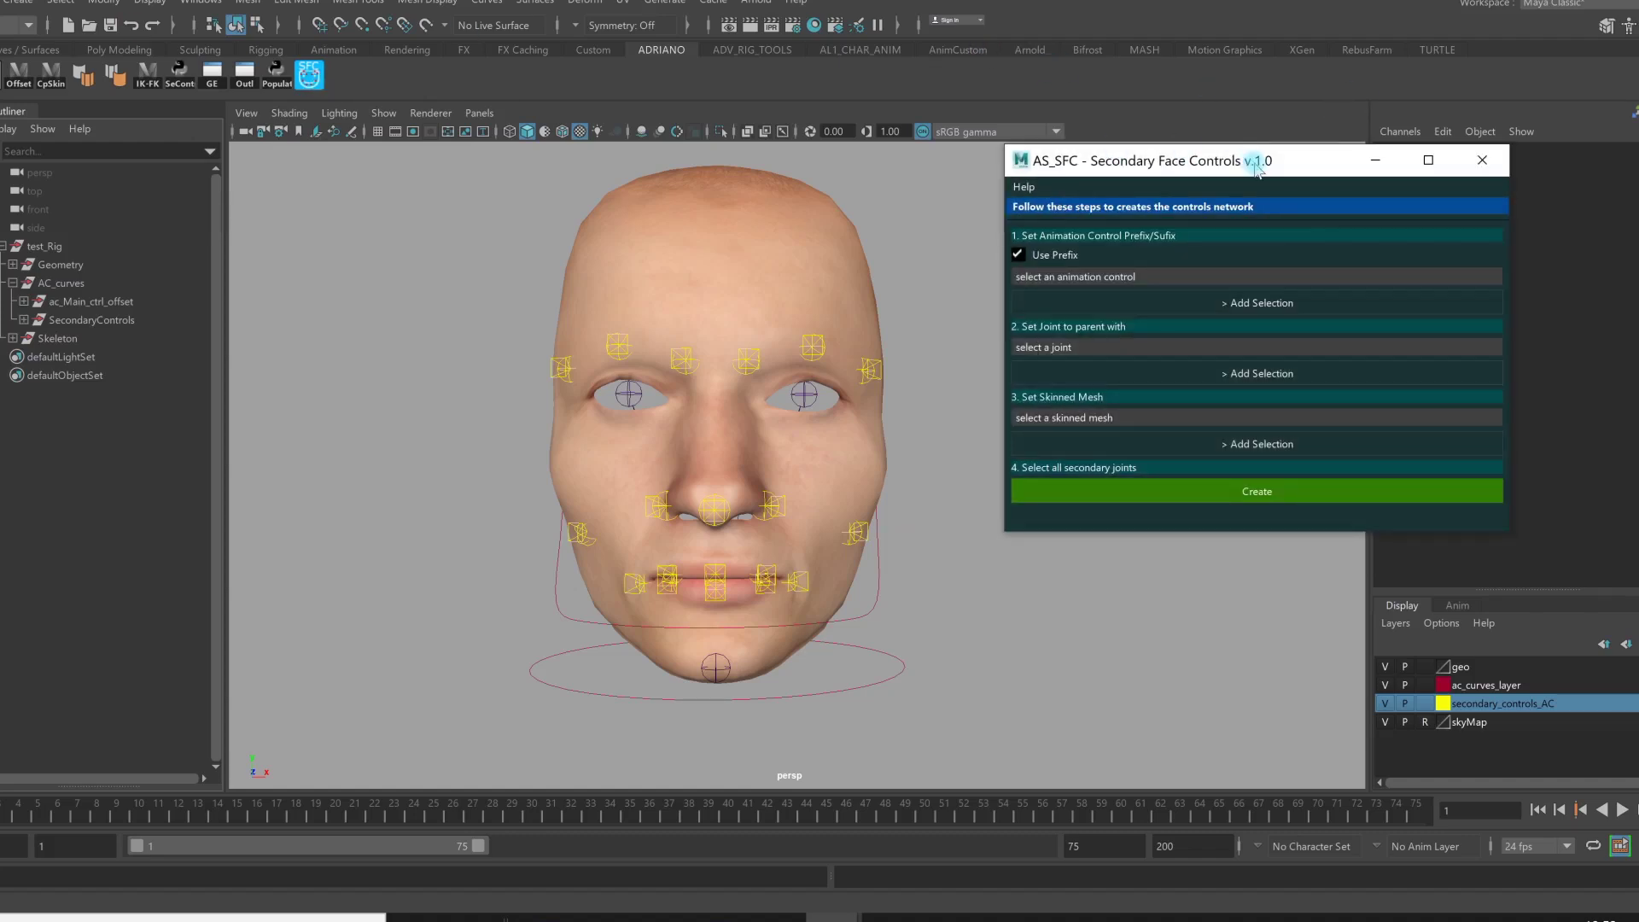
mouse_move(1255, 164)
mouse_down()
mouse_move(1177, 161)
mouse_move(1229, 149)
mouse_up()
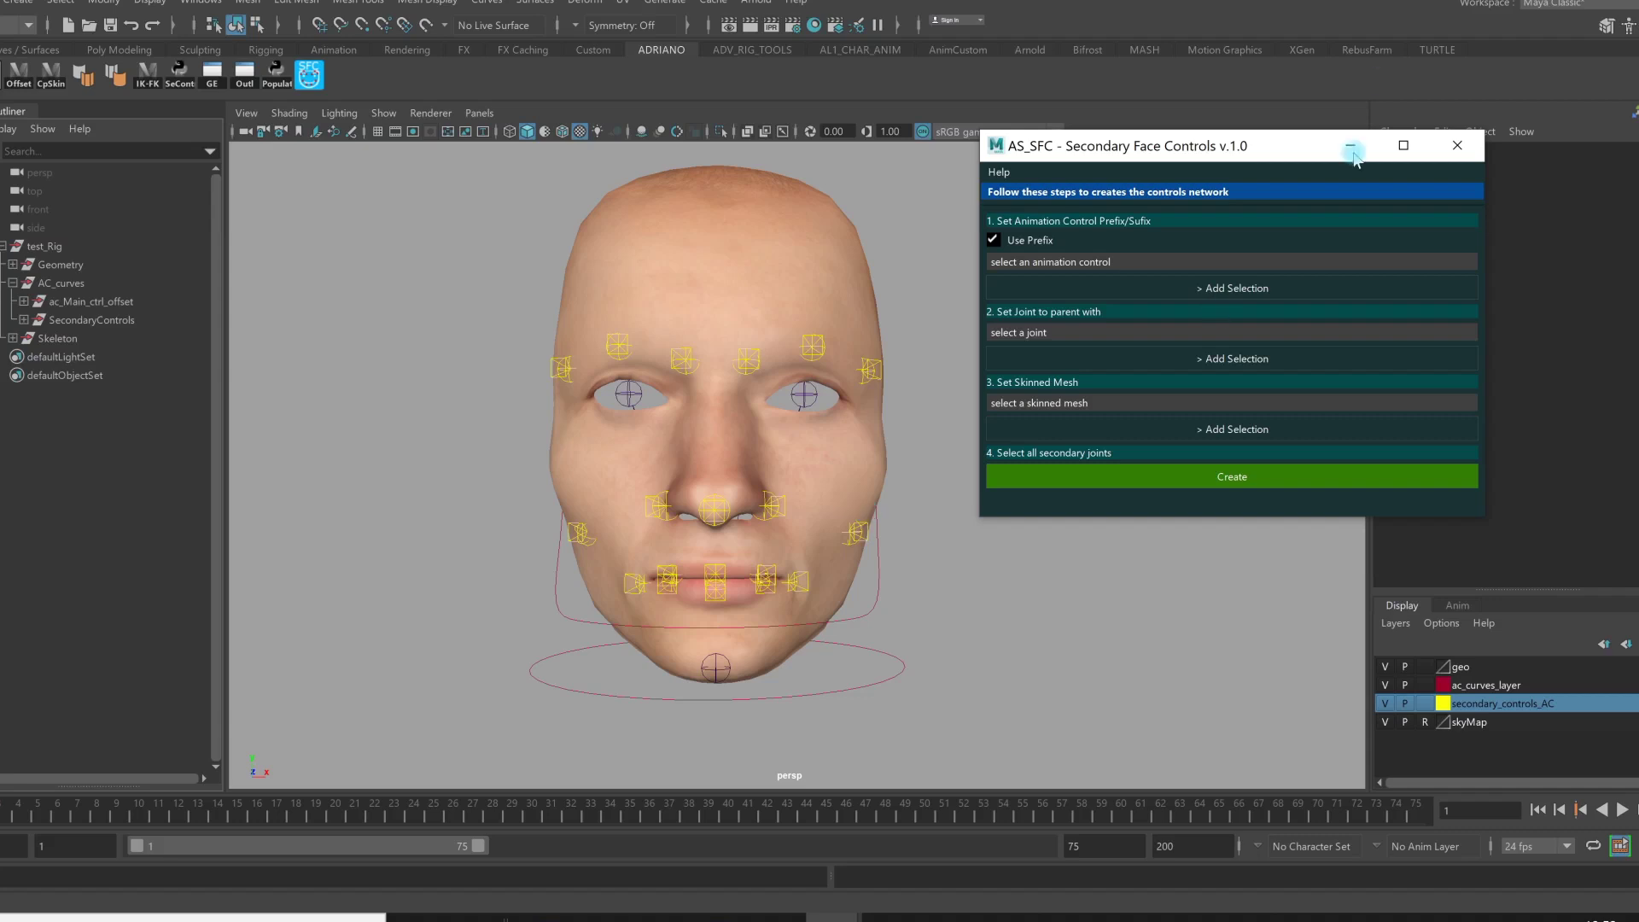
drag(1281, 150, 1257, 153)
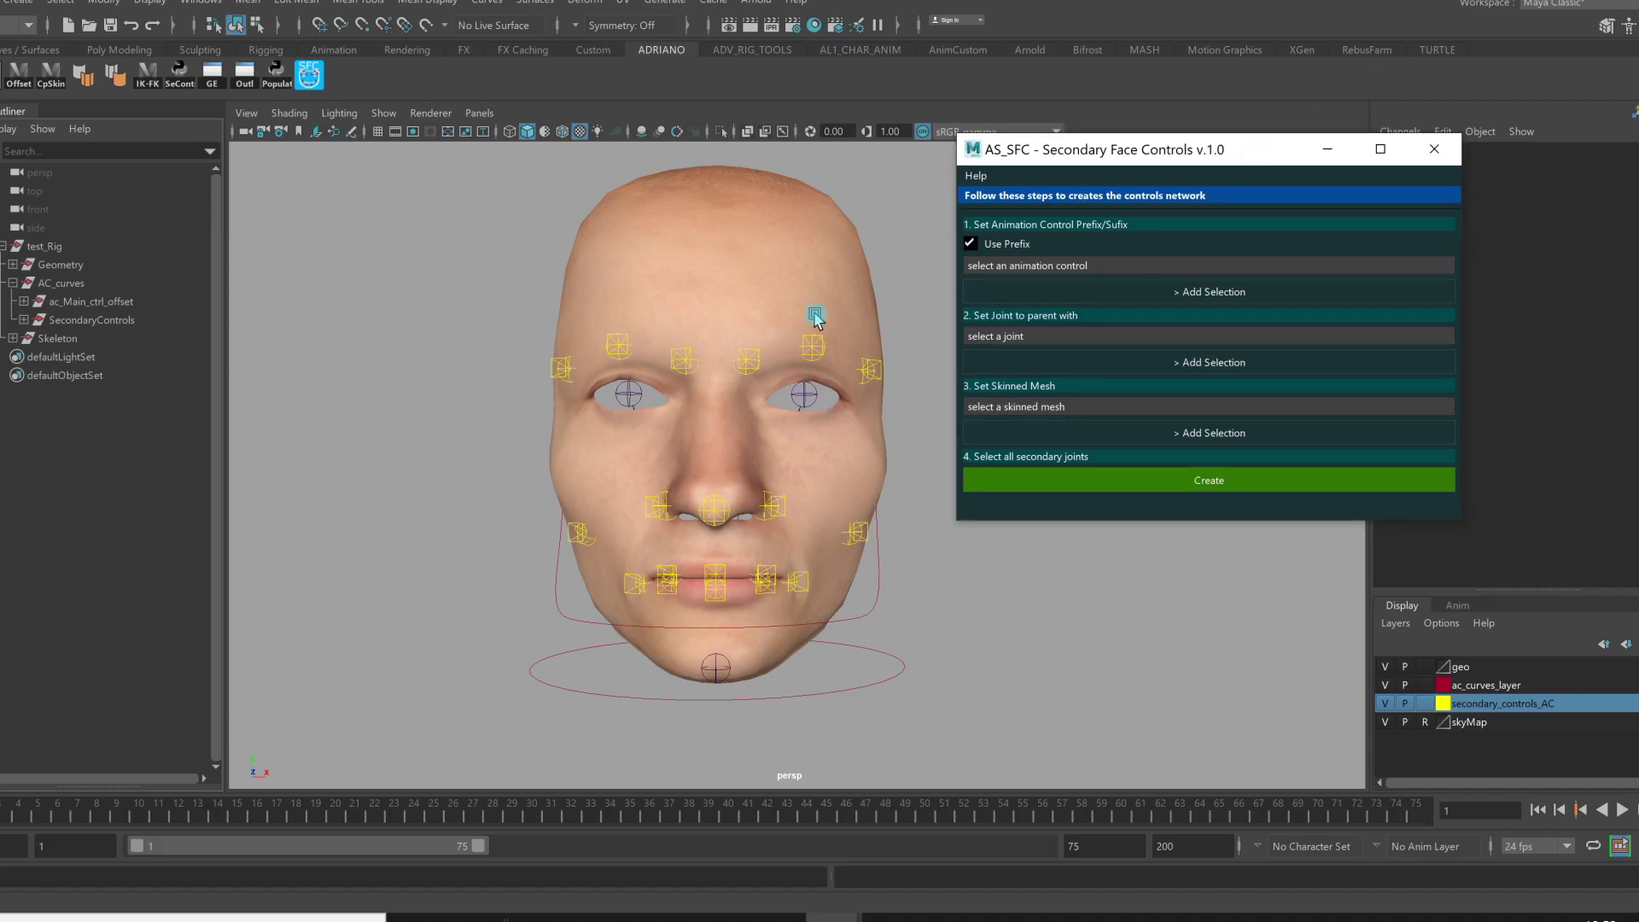
Select the main control below the chin and raise its Happy expression to 1
click(889, 653)
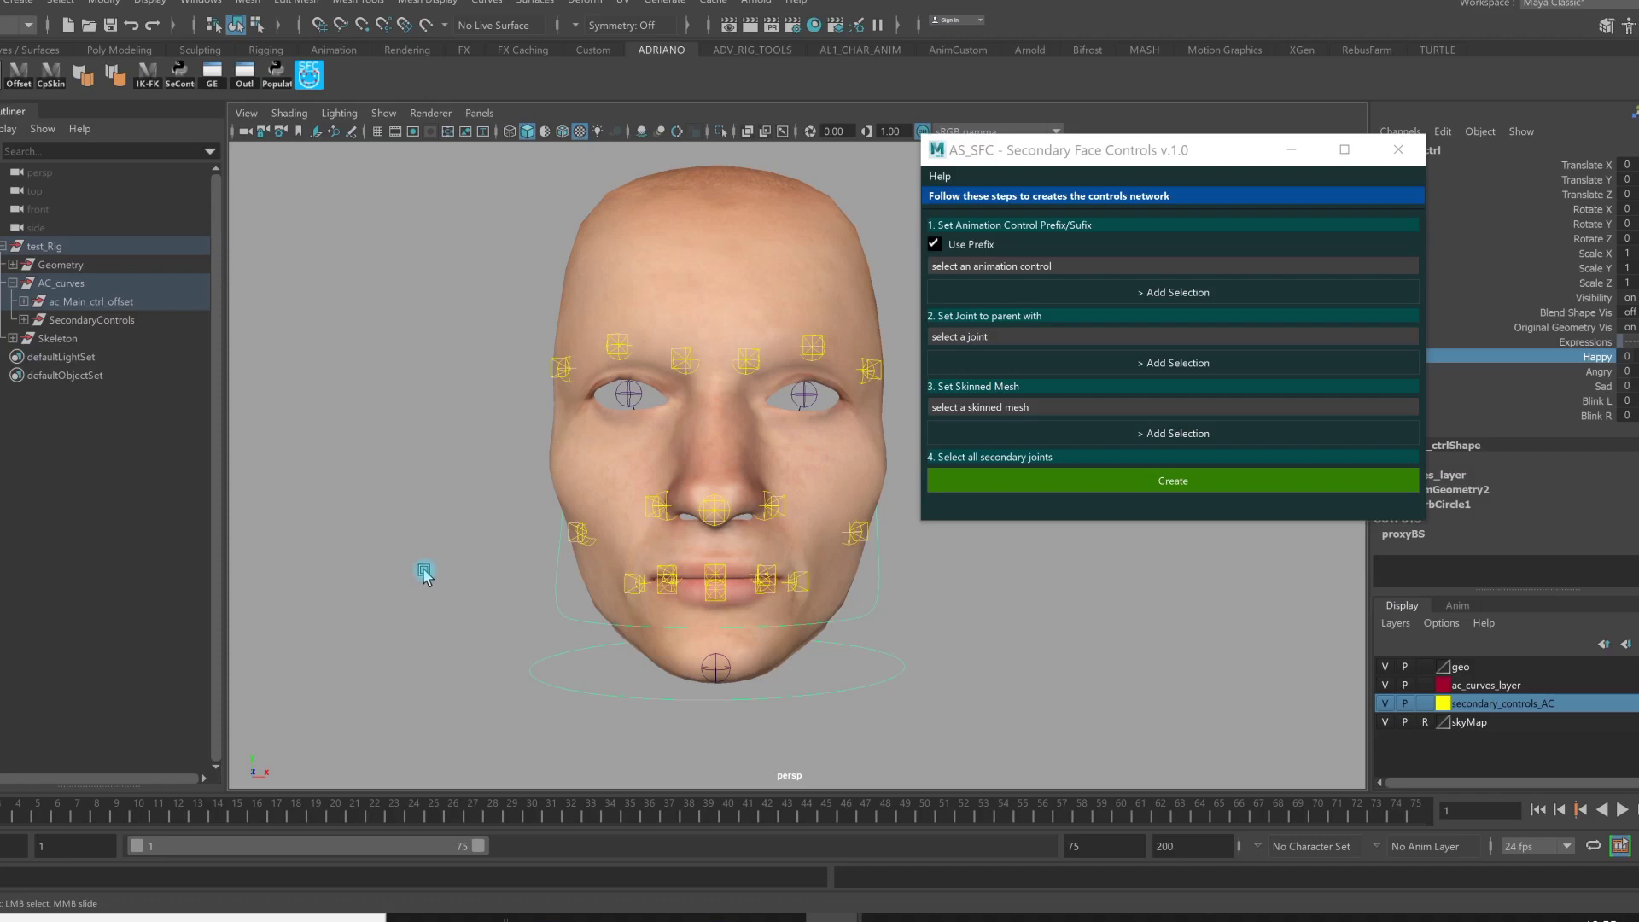
middle_drag(424, 574, 424, 571)
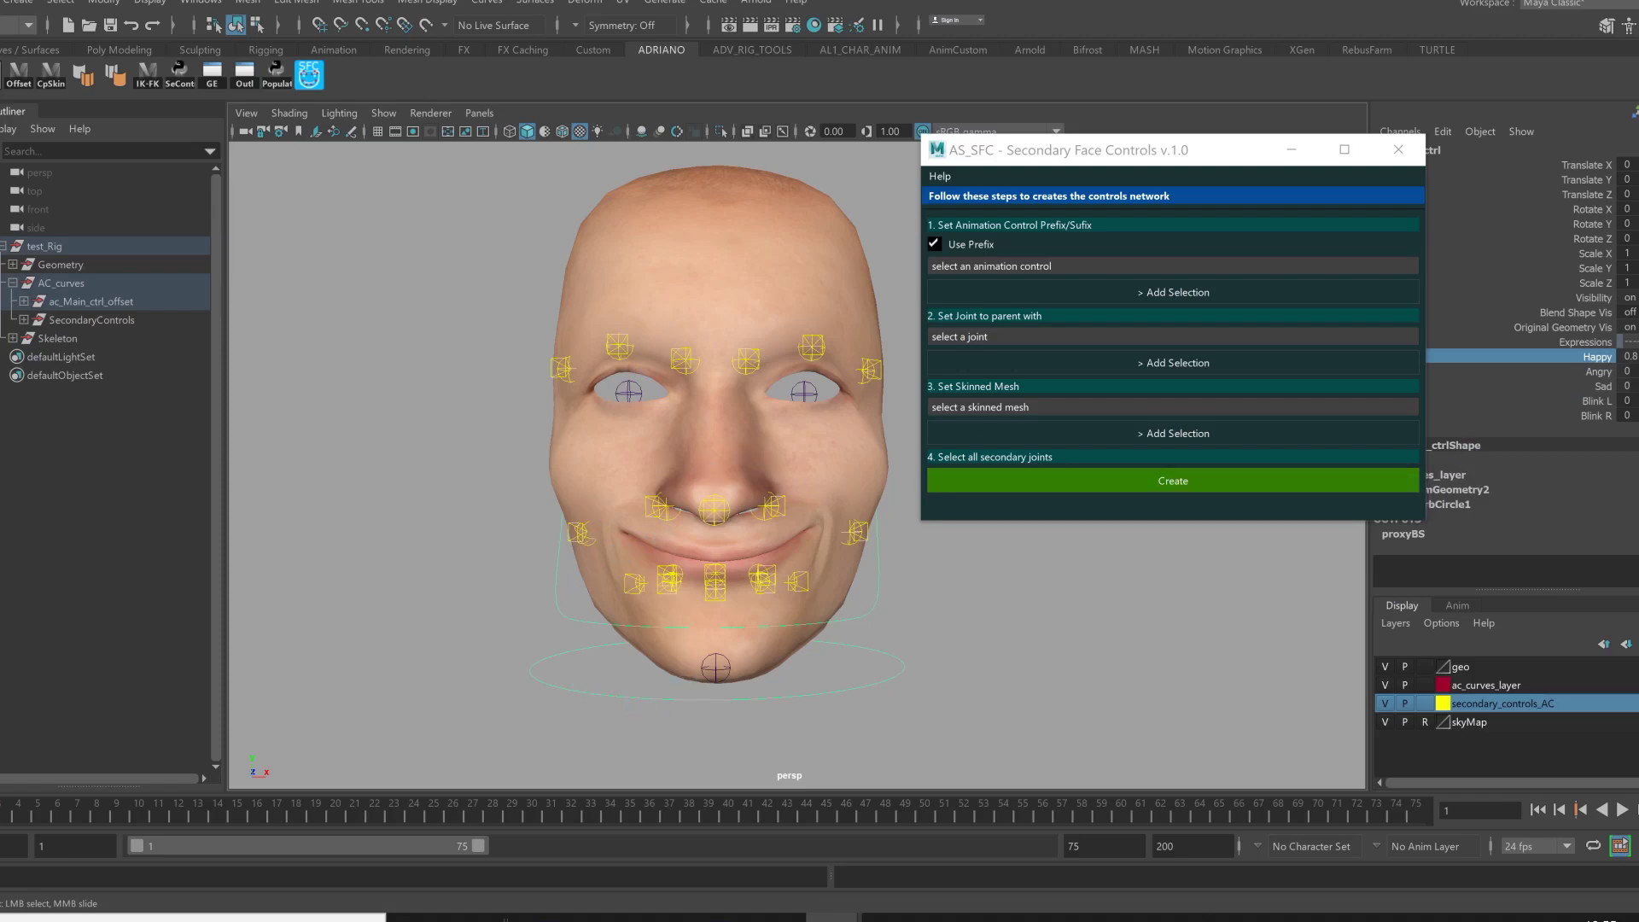
middle_drag(1039, 584, 1059, 575)
Test-move the mouth corner L control and reset its Translate X and Y to 0
click(808, 587)
click(806, 585)
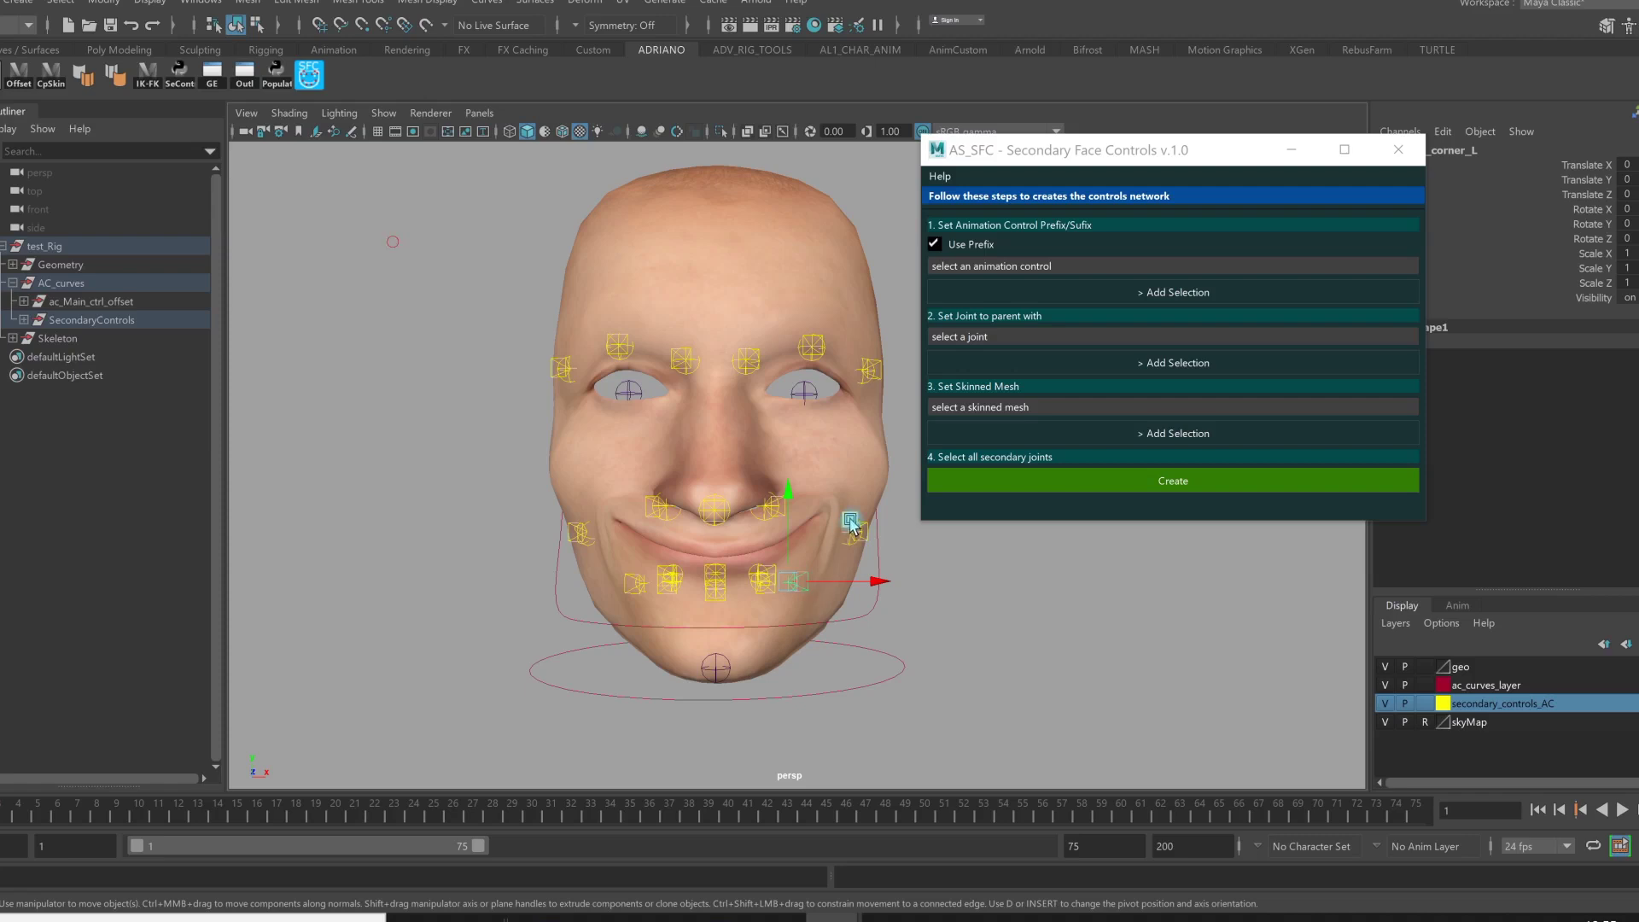
middle_drag(850, 525, 838, 529)
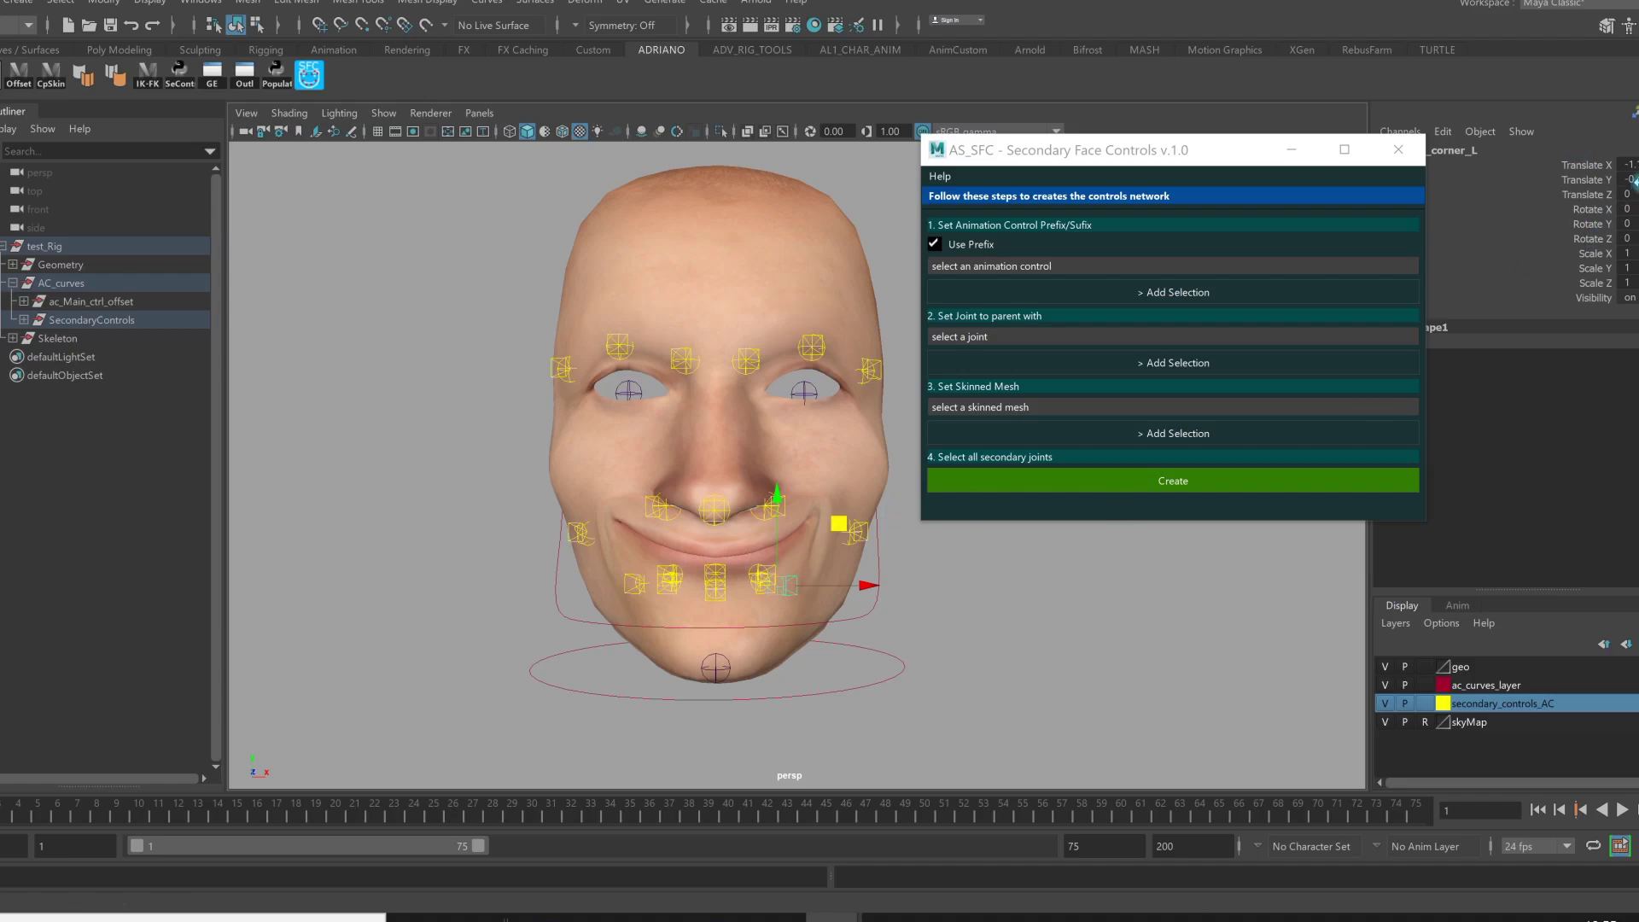
drag(1632, 180, 1634, 166)
text(0)
key(Return)
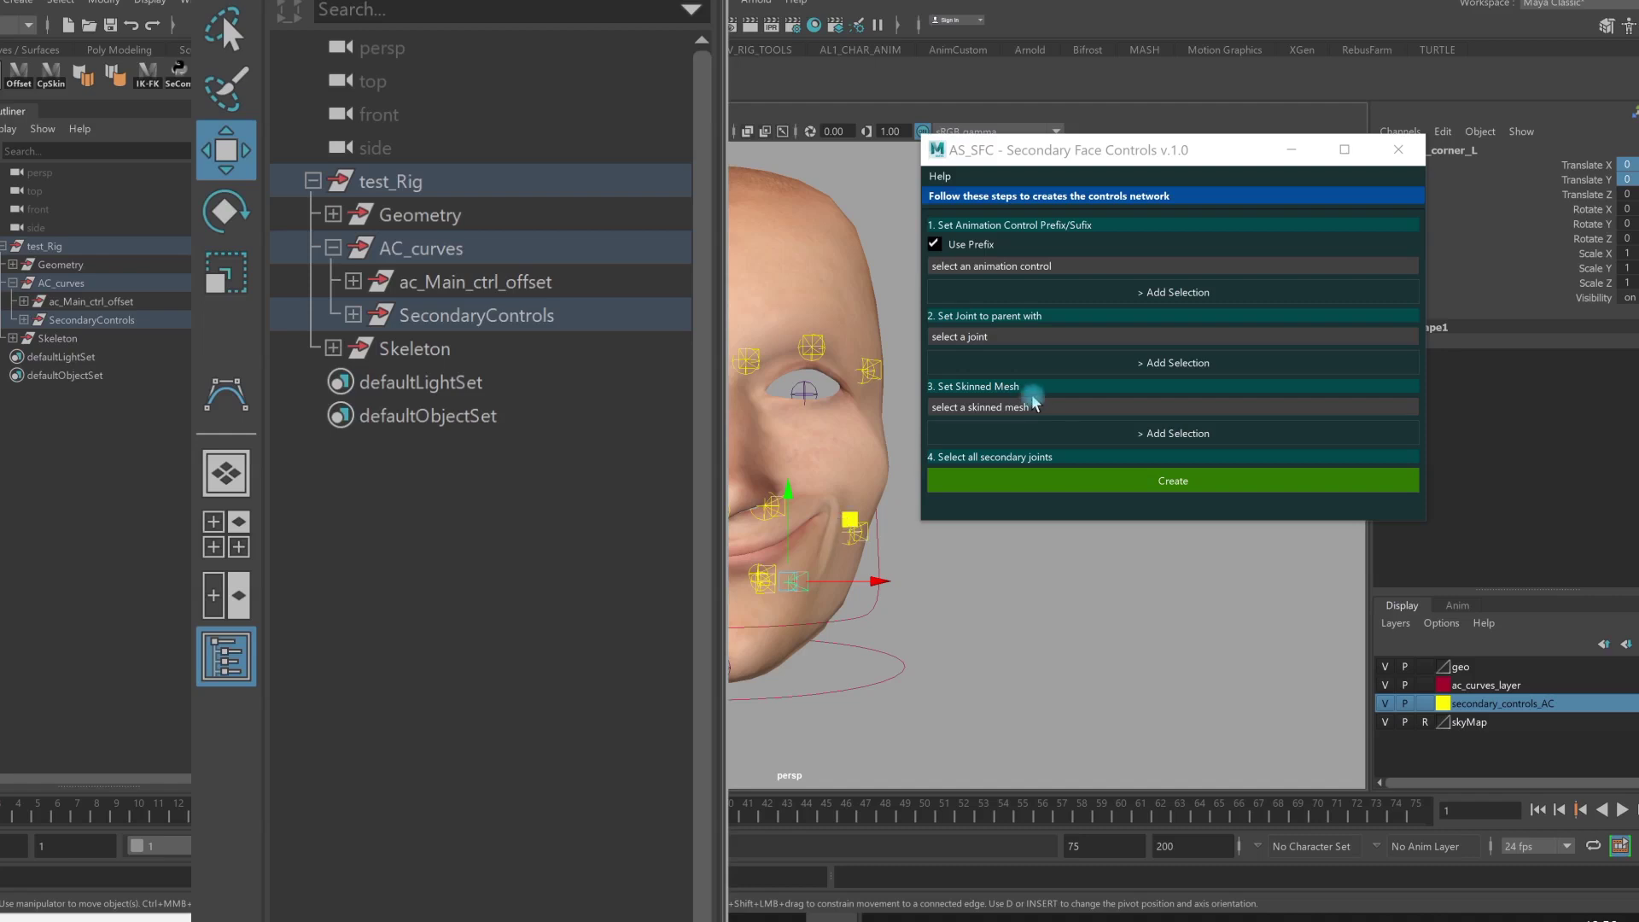
Select the main control around the chin again and set its Happy expression to 0
drag(1167, 150, 1169, 151)
click(1364, 388)
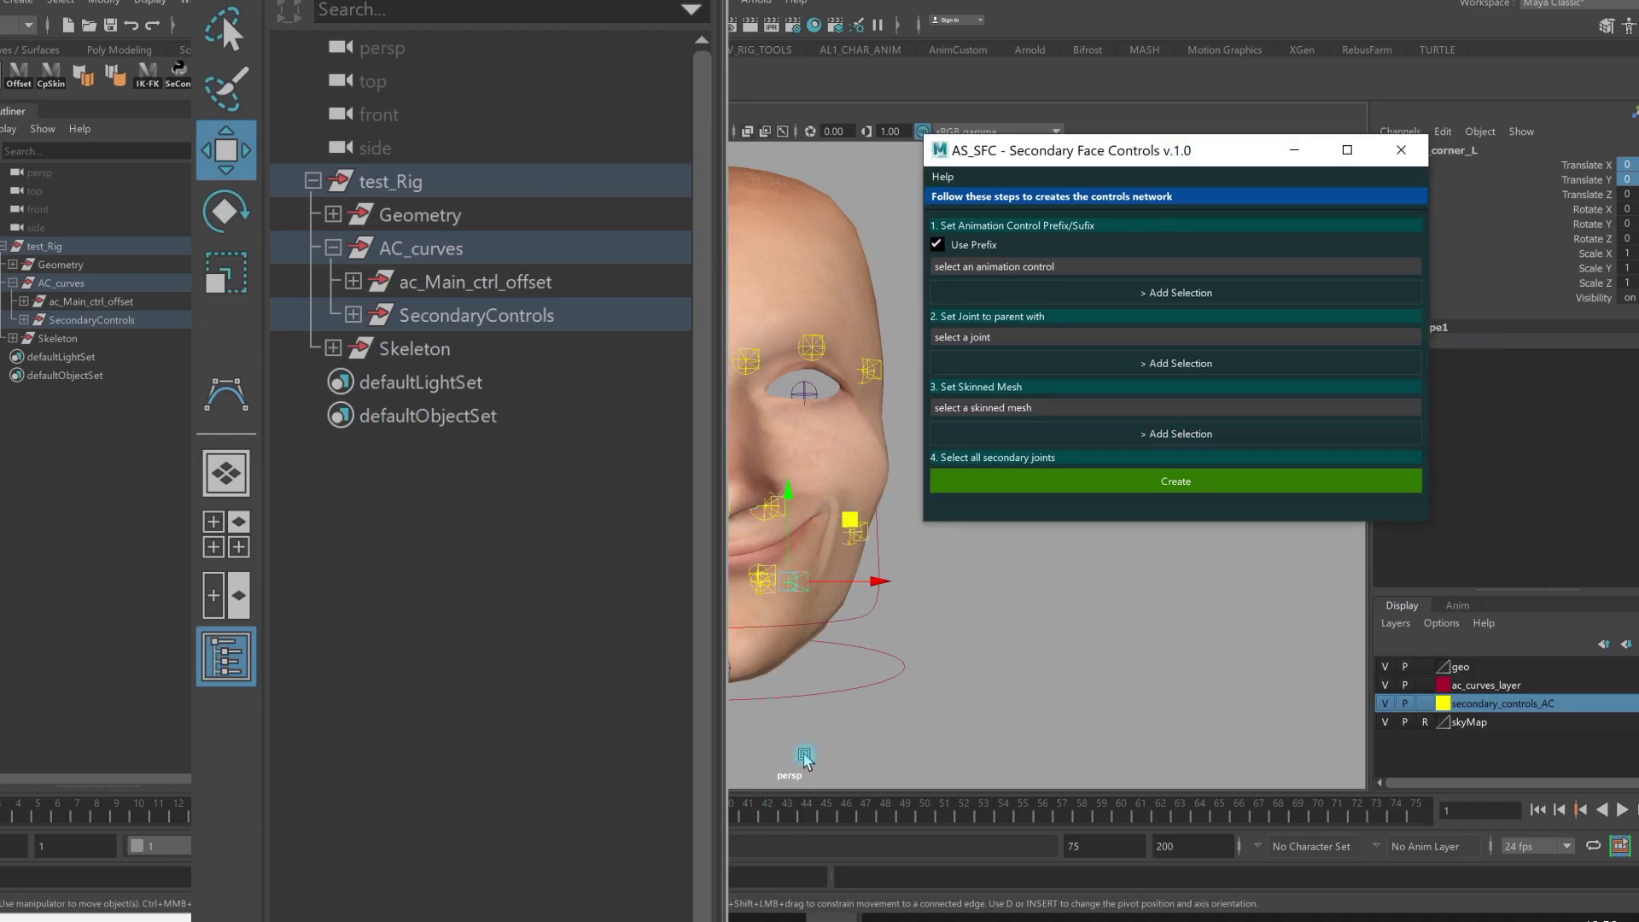
click(845, 690)
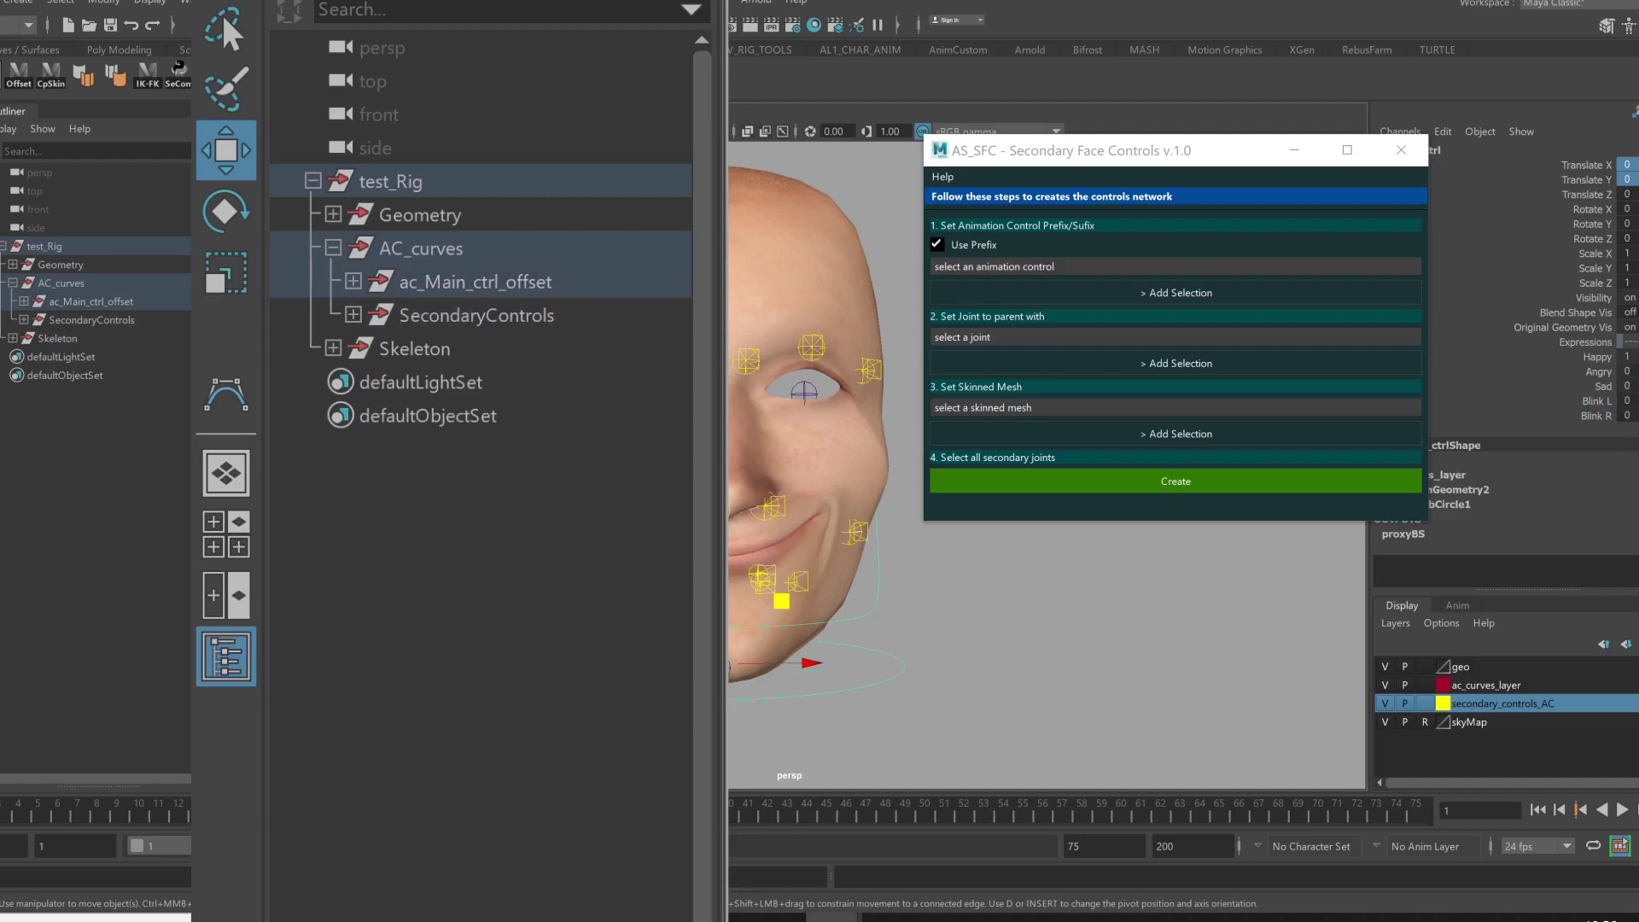
click(1626, 357)
key(Return)
click(1025, 431)
Expand the SecondaryControls group fully to show every offset group, control and joint
middle_drag(60, 321, 97, 341)
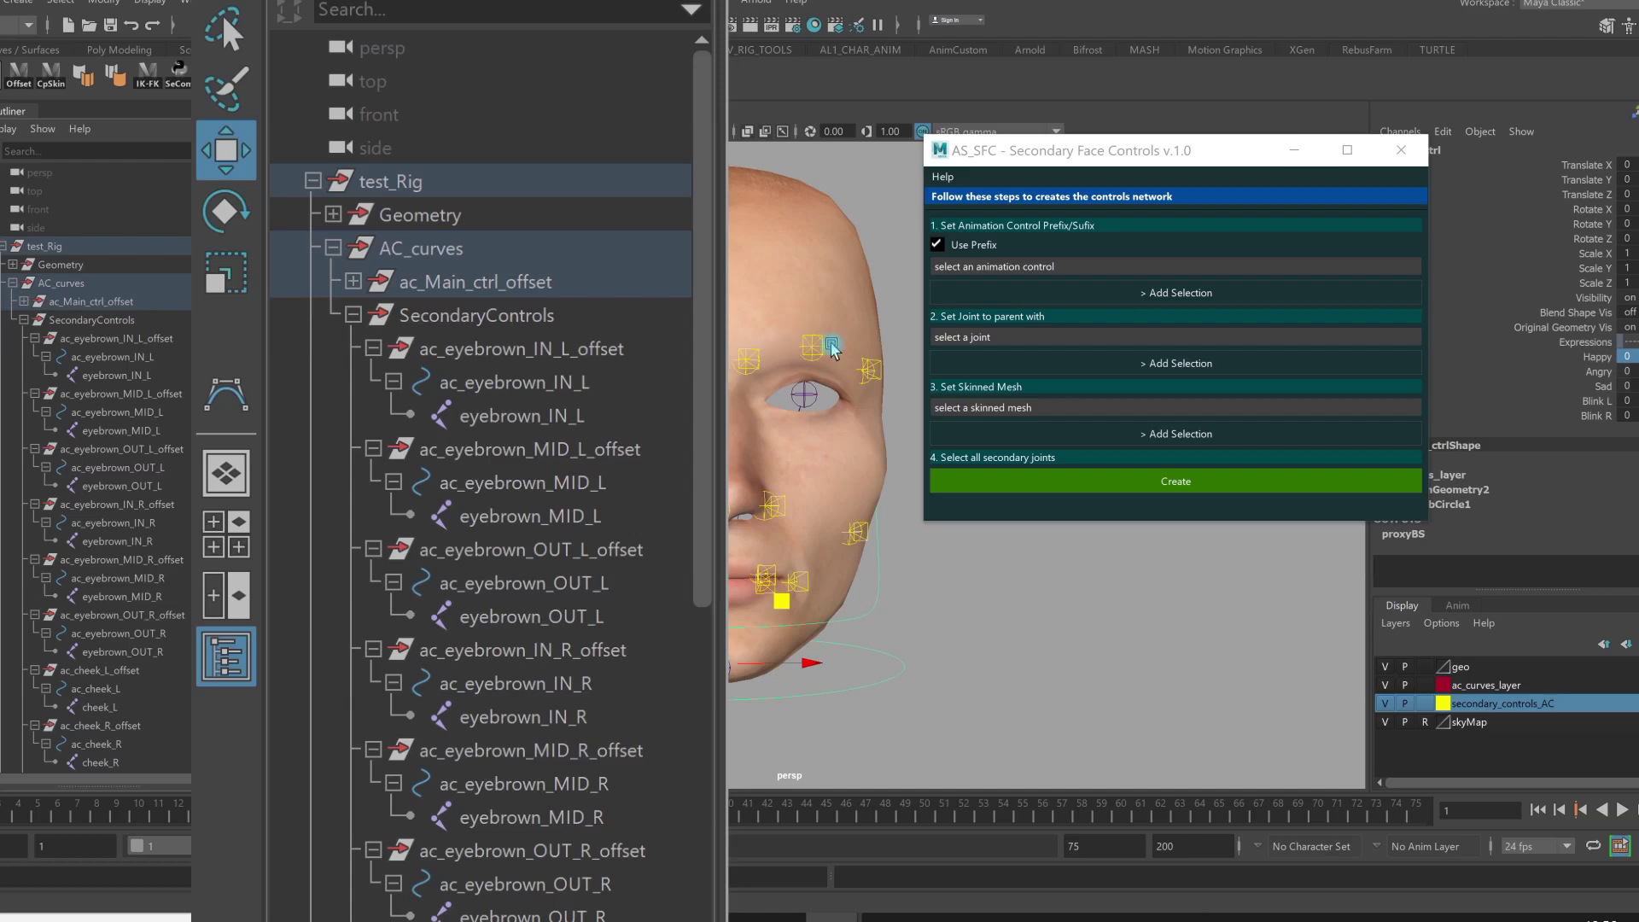
middle_drag(44, 319, 45, 320)
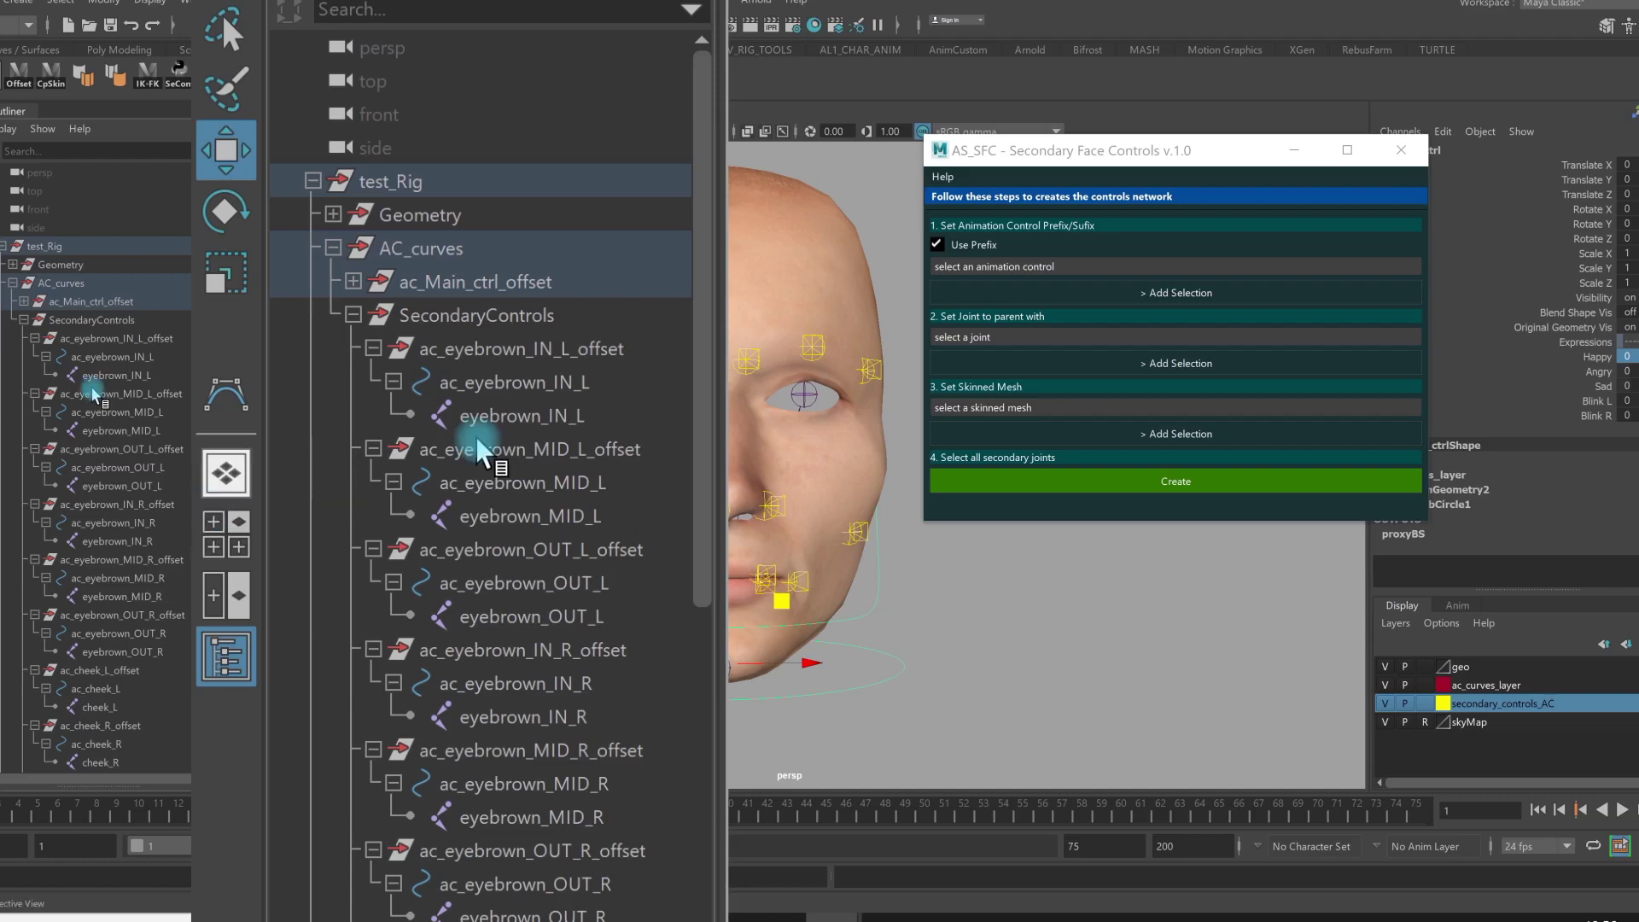
middle_drag(91, 340, 164, 346)
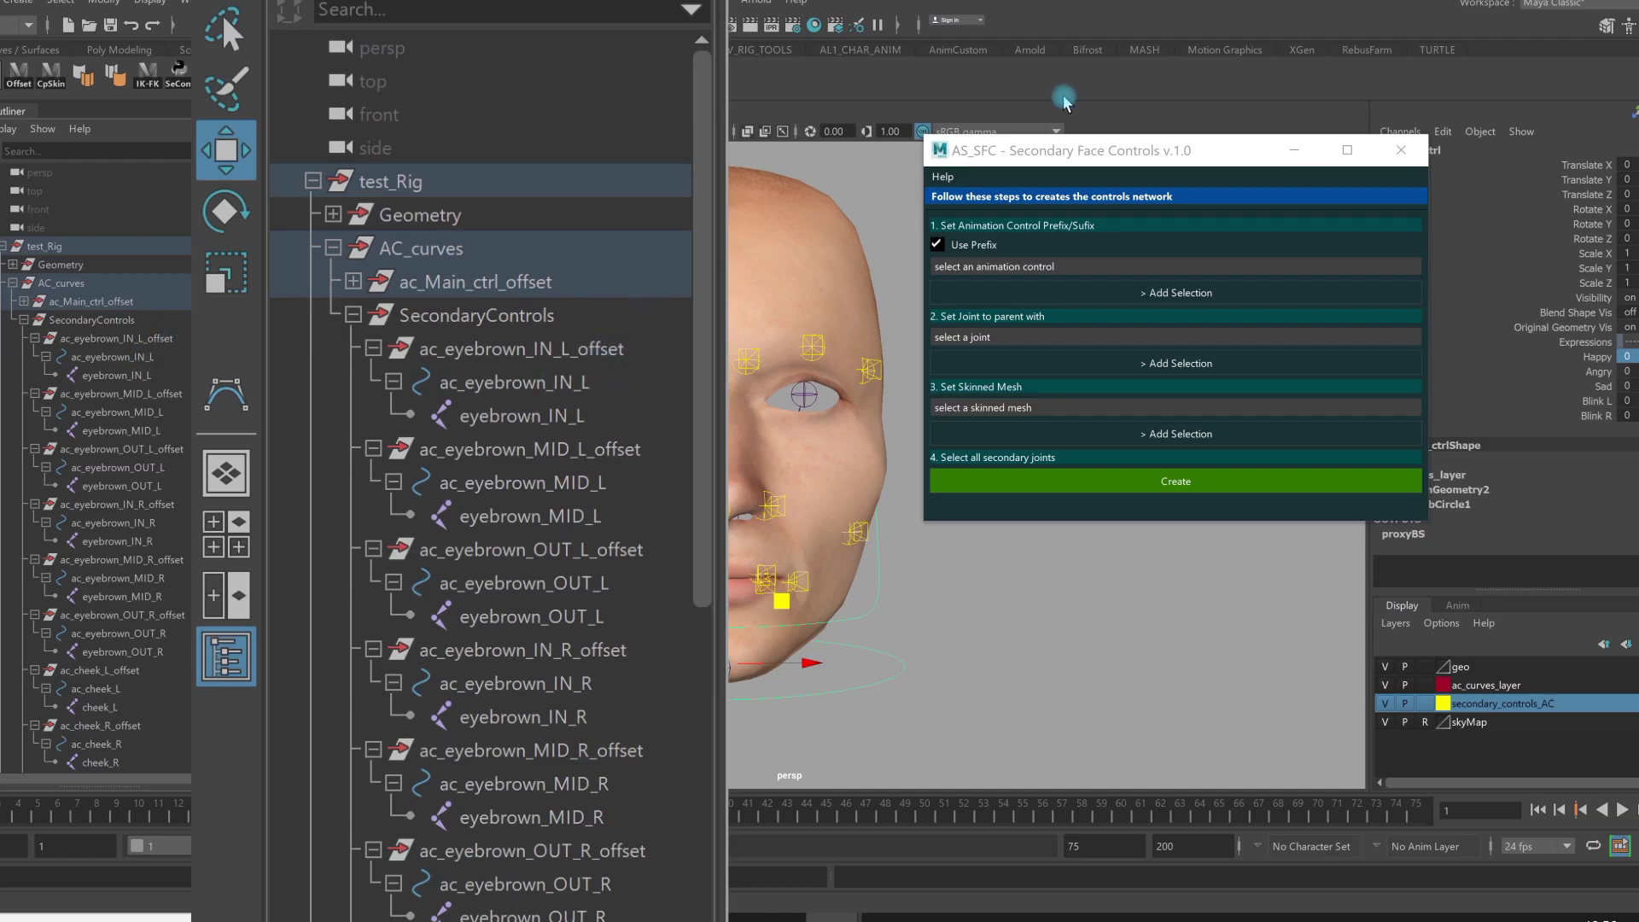
middle_drag(2, 478, 216, 271)
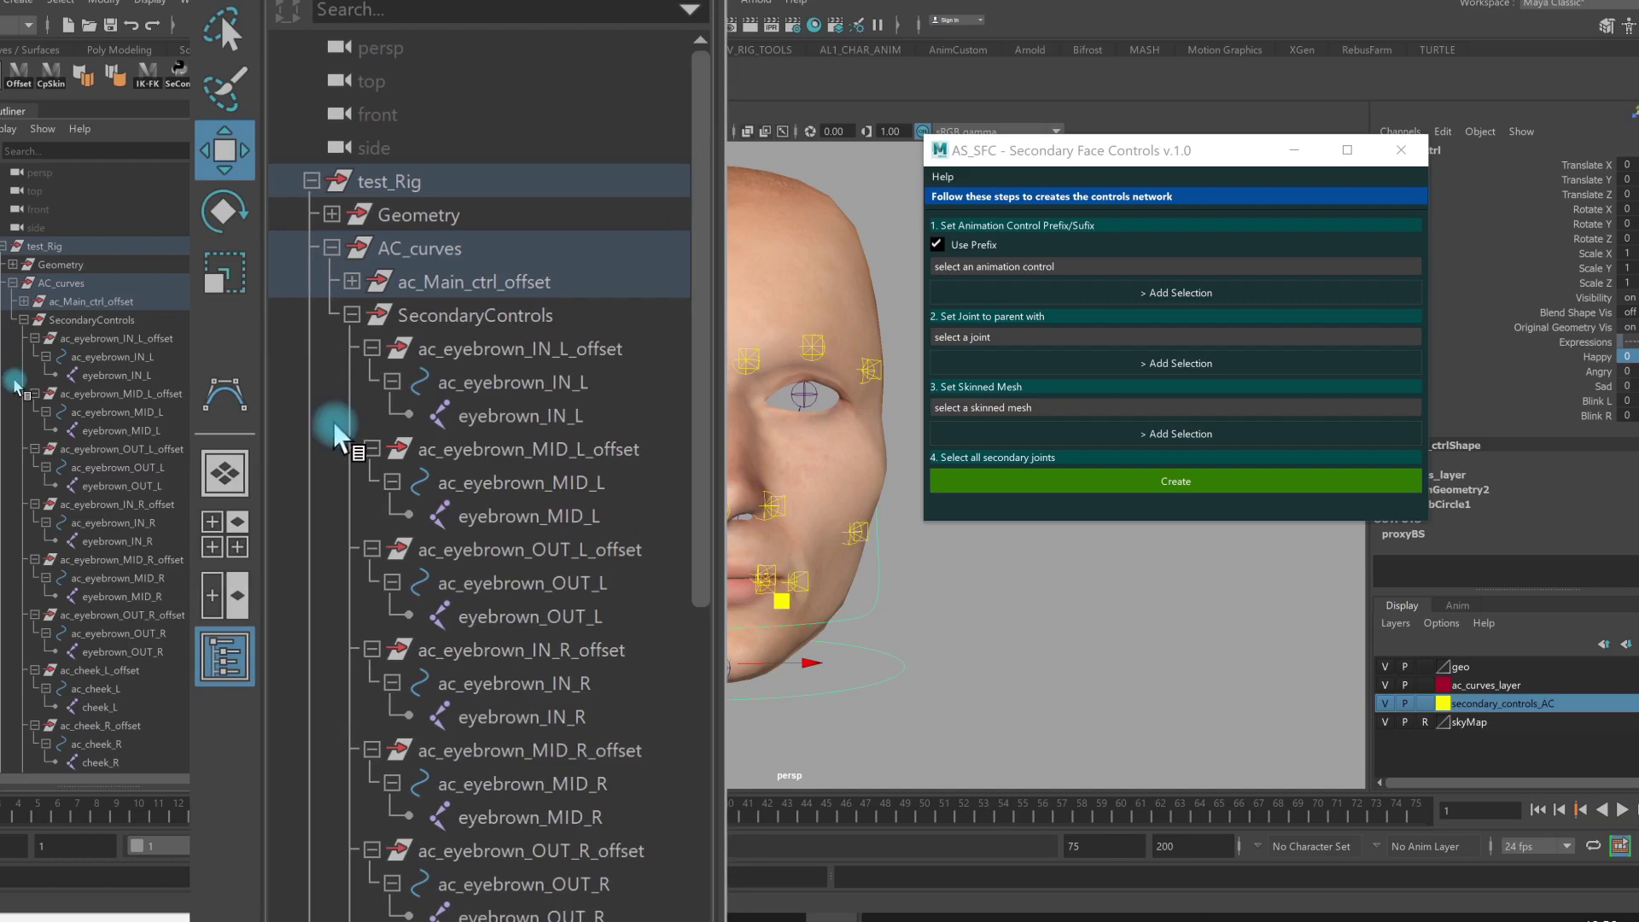
Test-move the ac_eyebrown_IN_R control on the face and undo the move
click(687, 329)
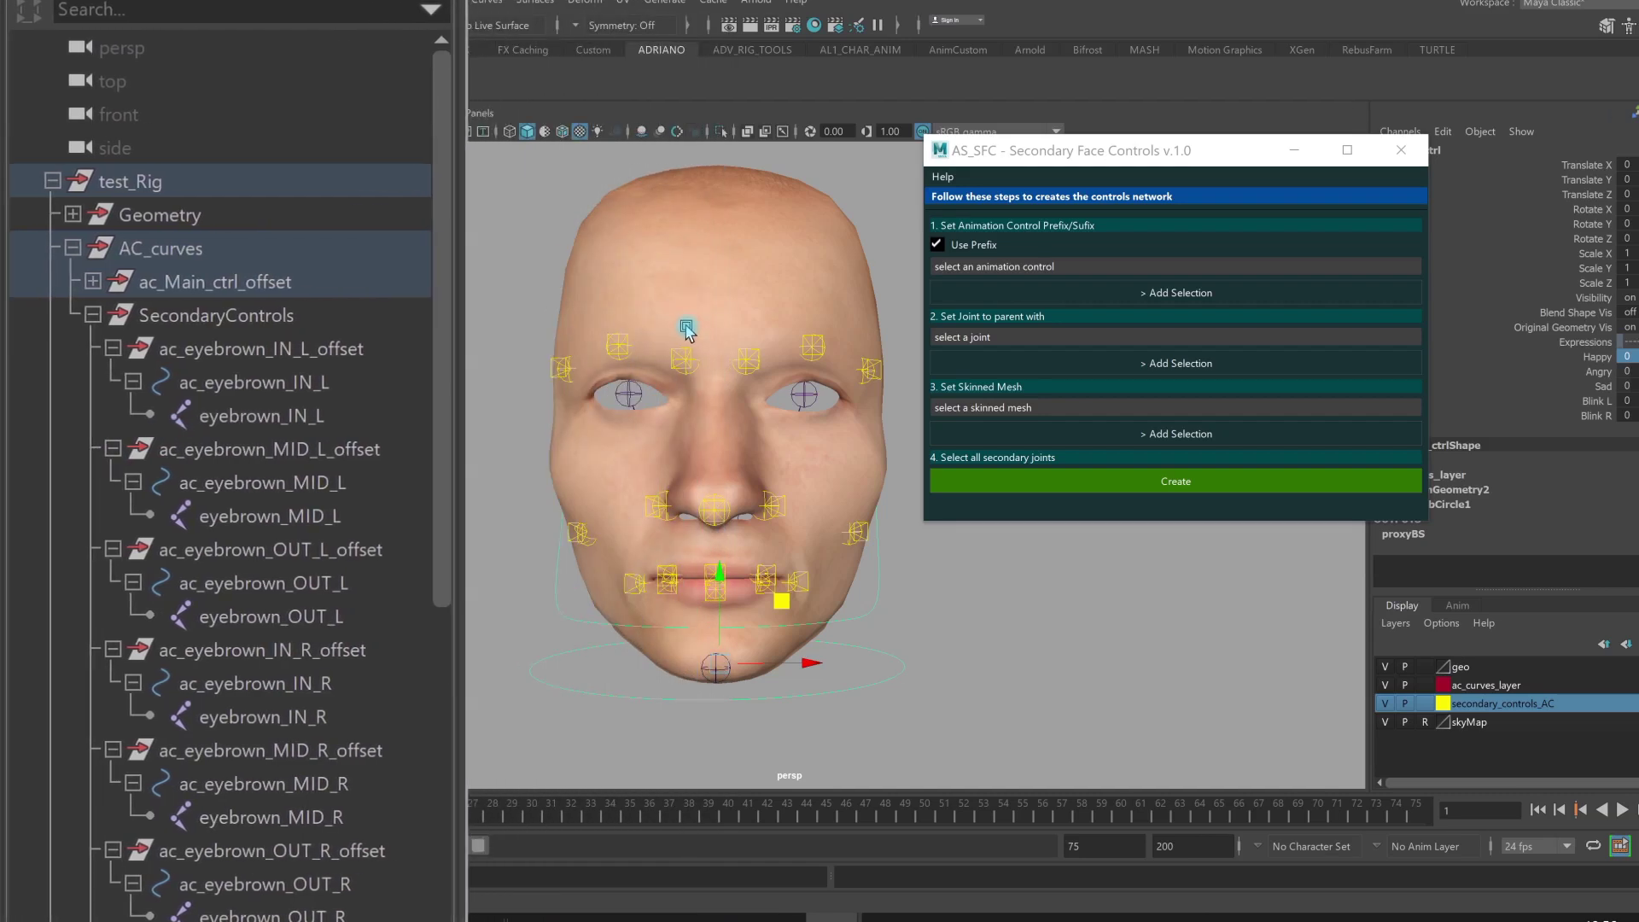
click(689, 352)
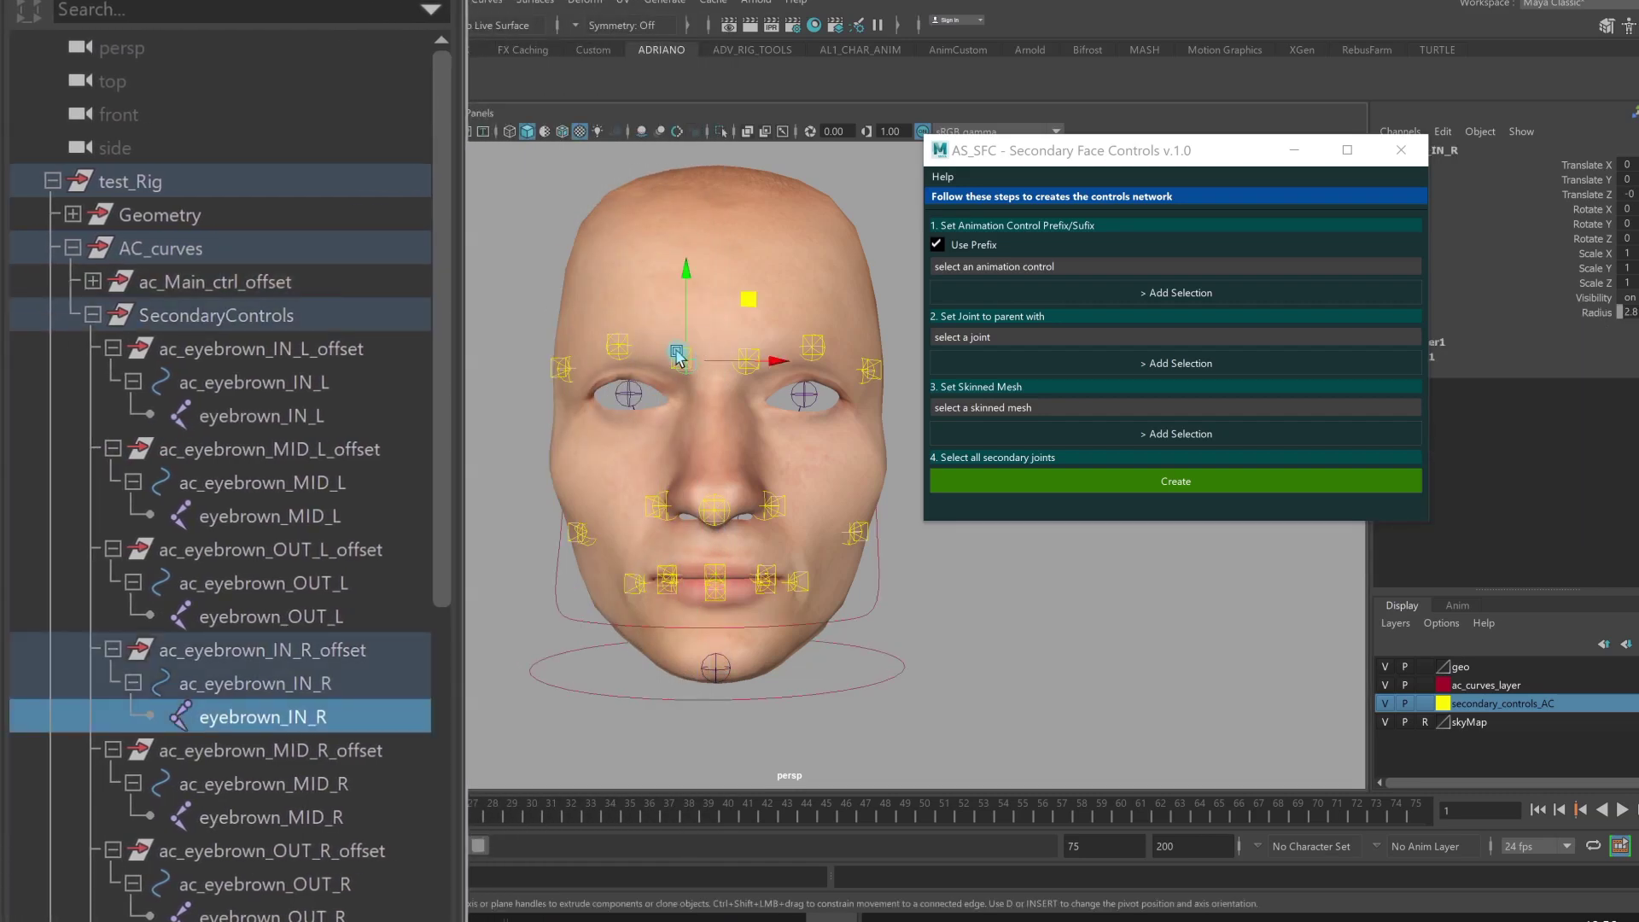
click(674, 353)
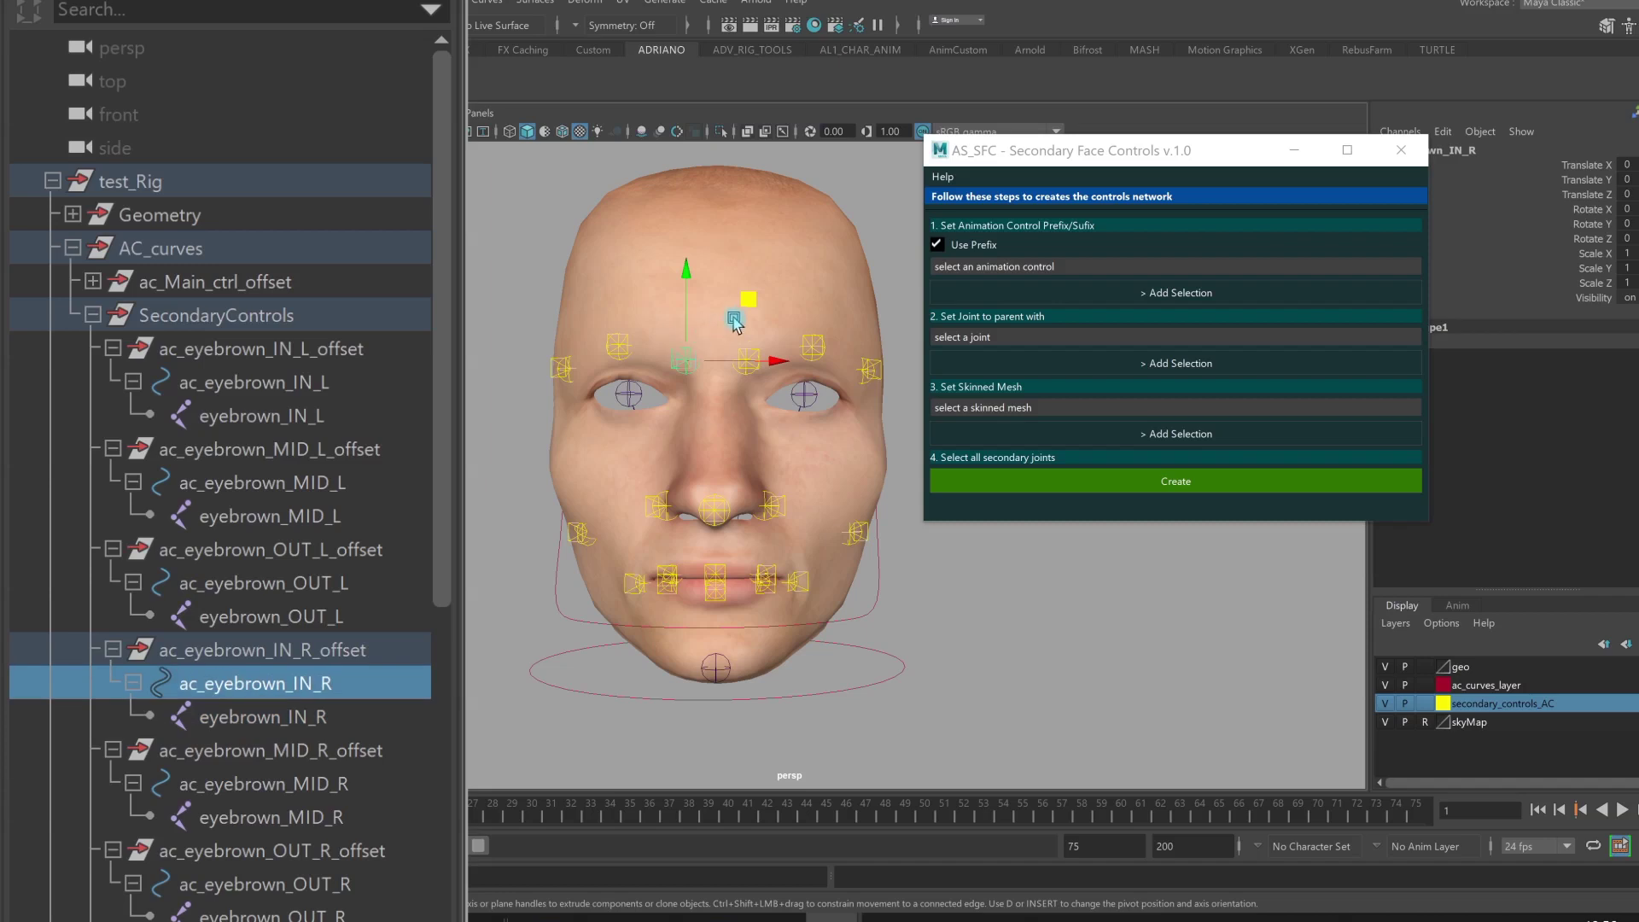
mouse_move(744, 309)
middle_down()
mouse_move(732, 285)
mouse_move(748, 307)
mouse_move(720, 324)
middle_up()
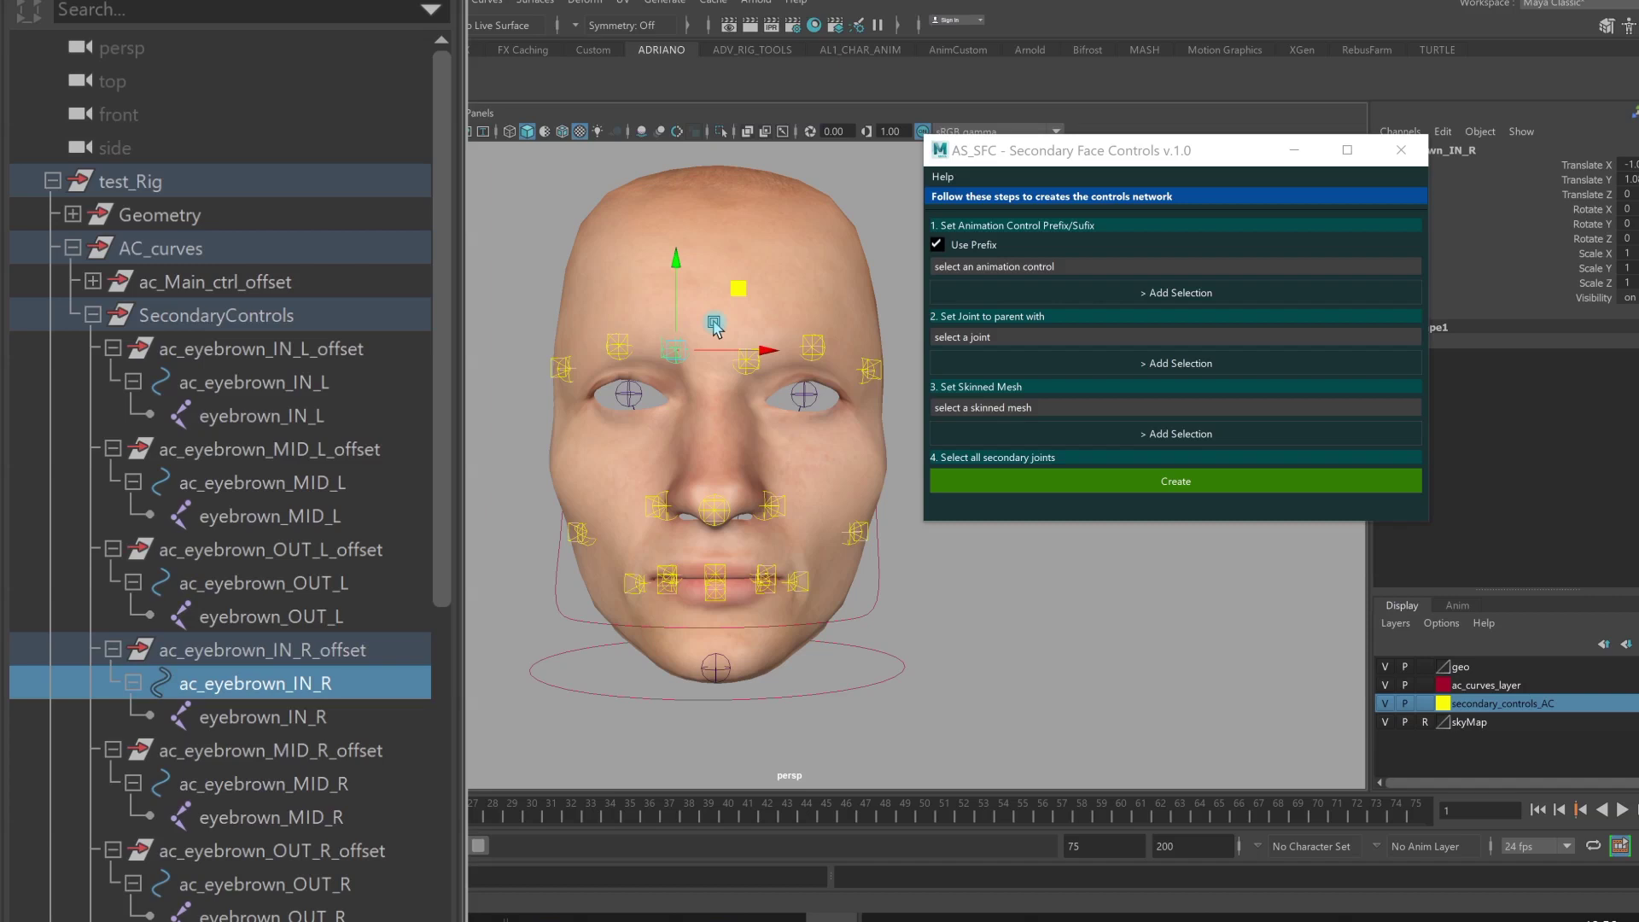
key(ctrl+z)
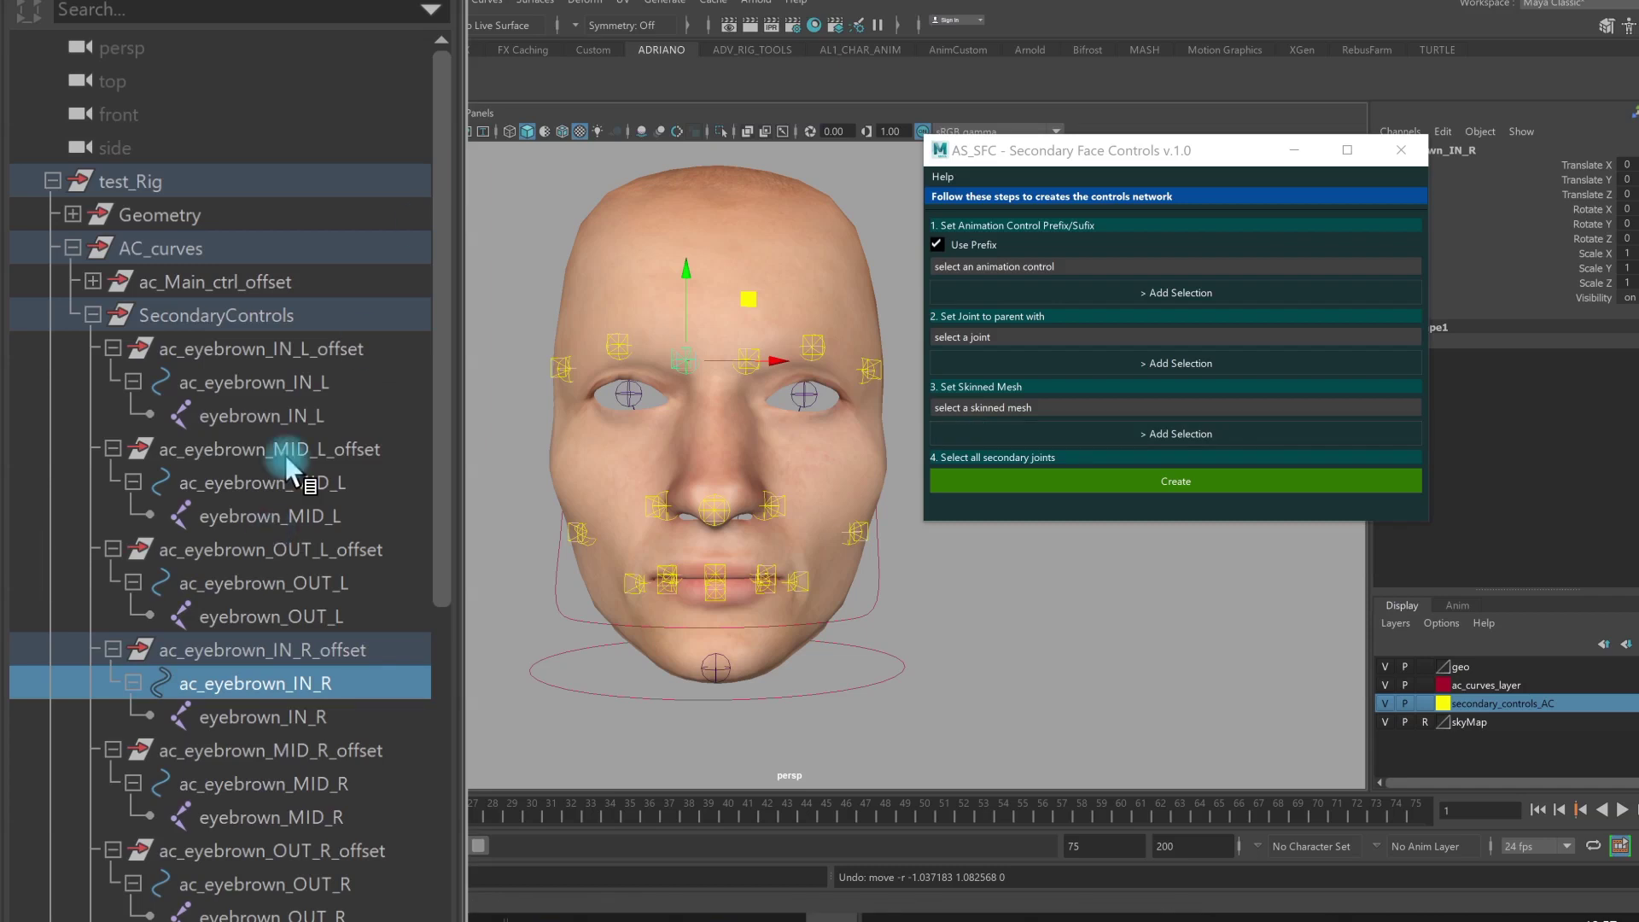
Examine how the offset group, control curve and joint of eyebrown_IN_L are nested and named
click(275, 382)
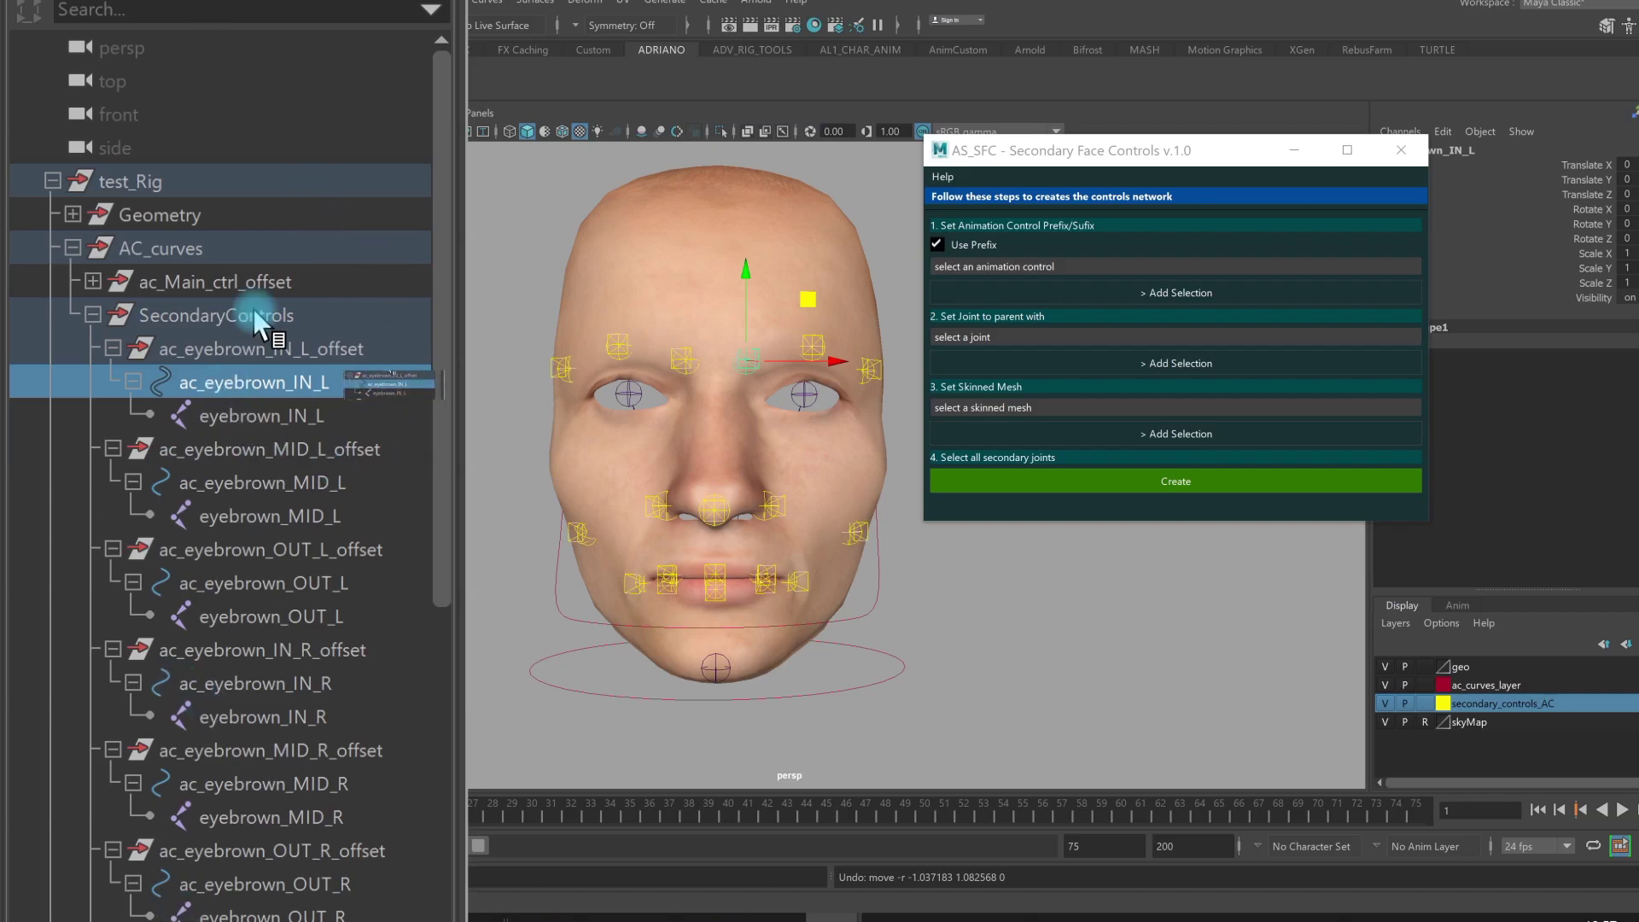
middle_drag(233, 447, 291, 382)
middle_drag(427, 391, 206, 343)
middle_drag(328, 350, 164, 504)
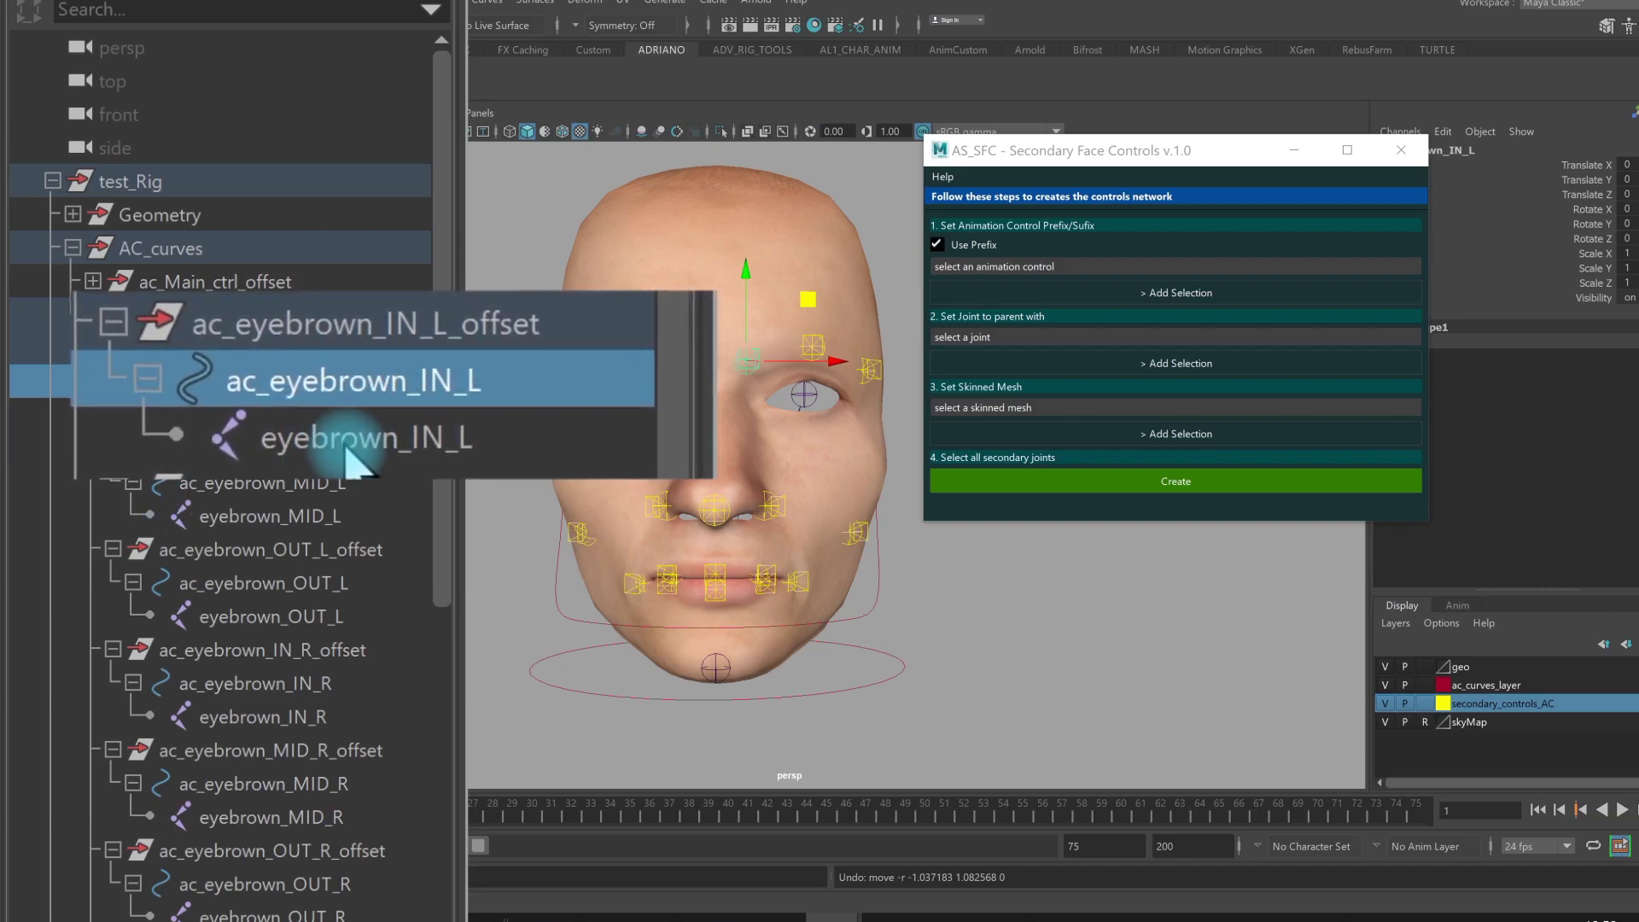
click(311, 452)
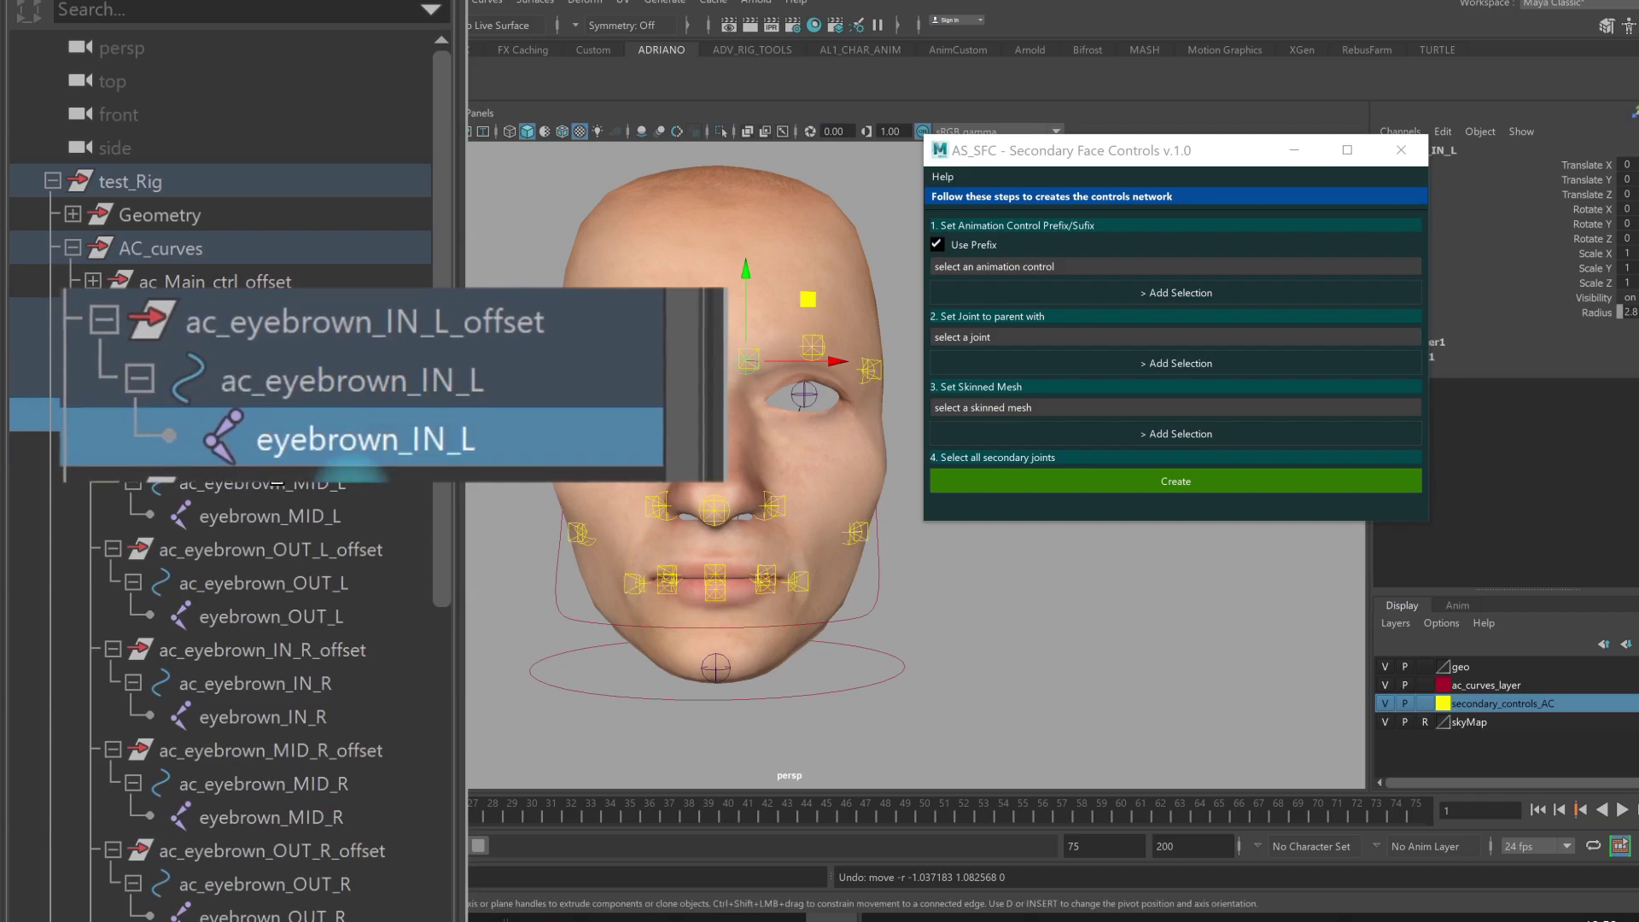
middle_drag(307, 452, 224, 491)
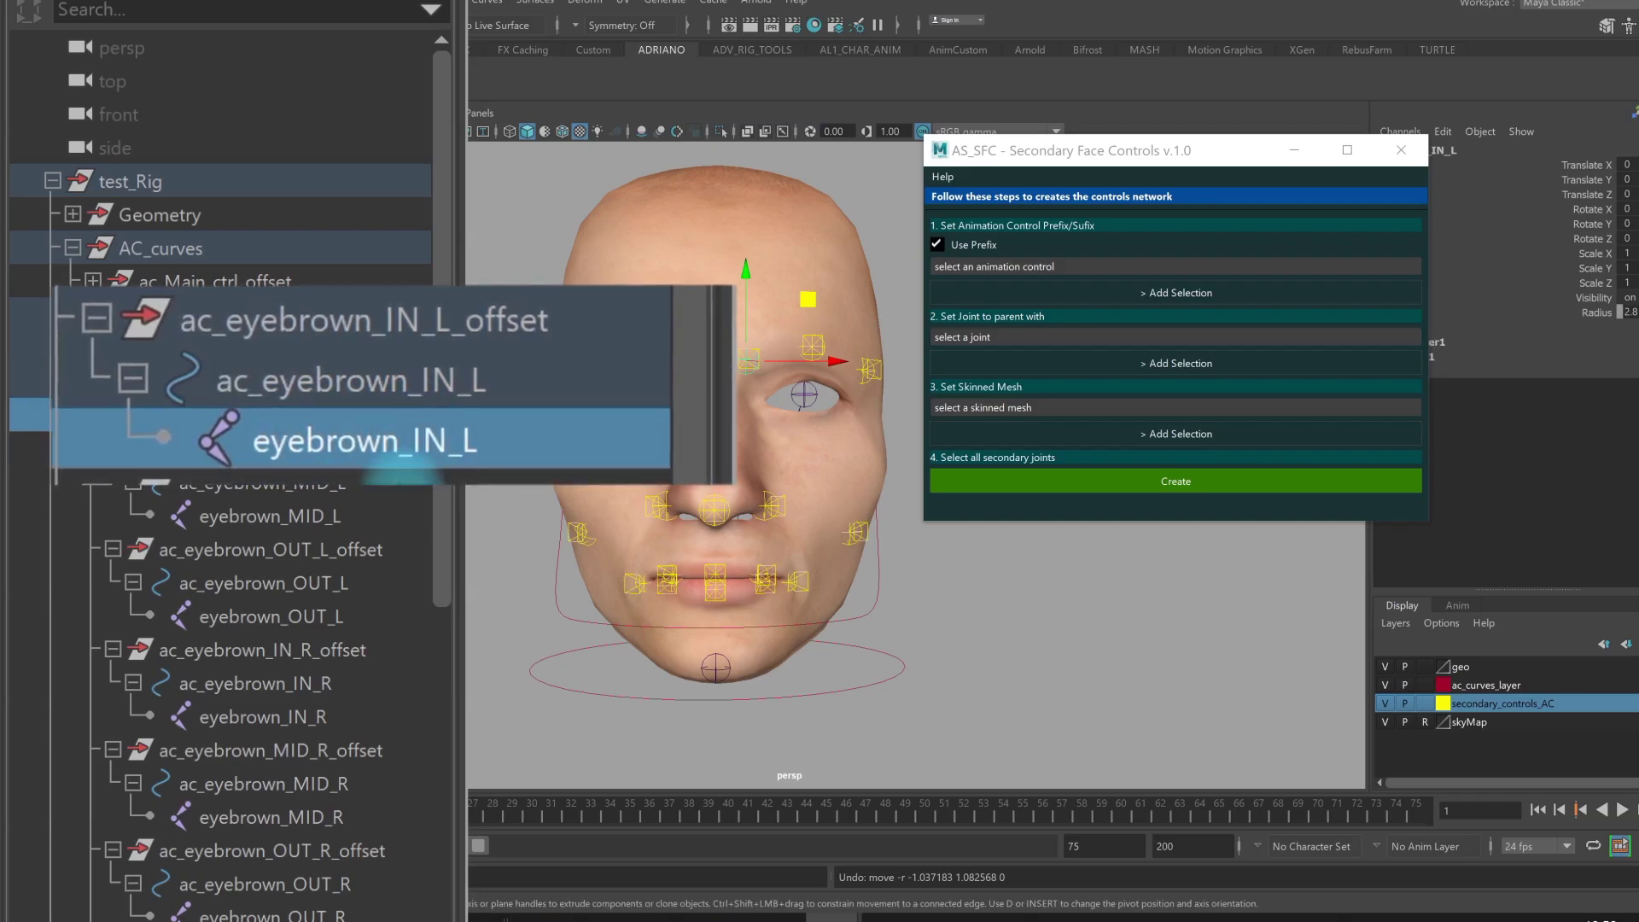
click(333, 378)
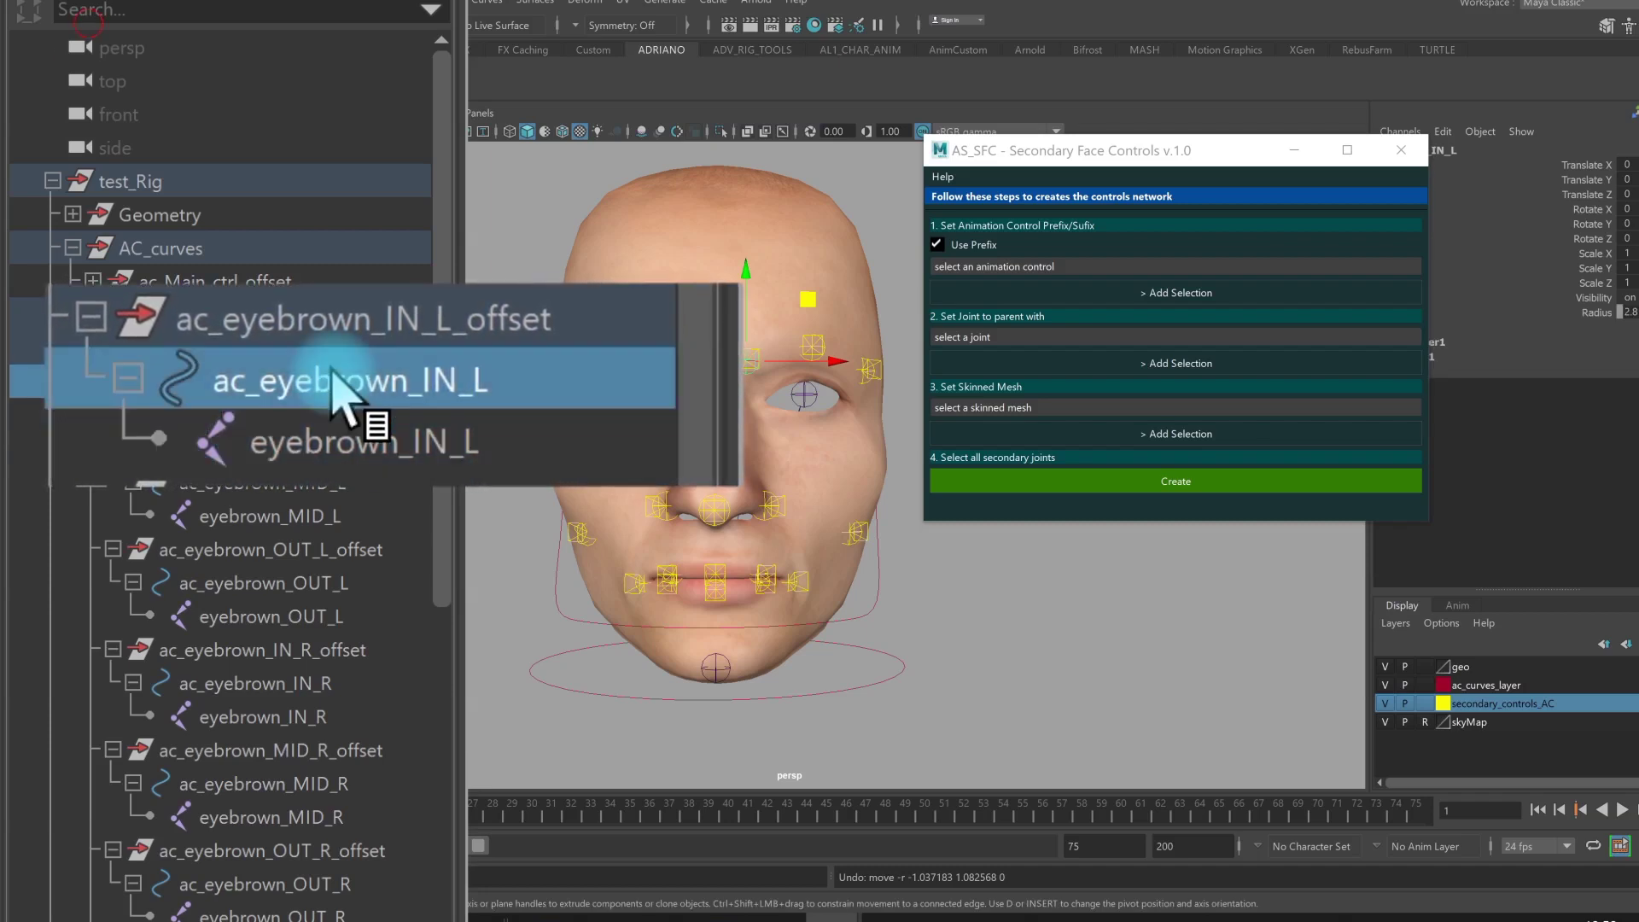
click(402, 440)
click(426, 389)
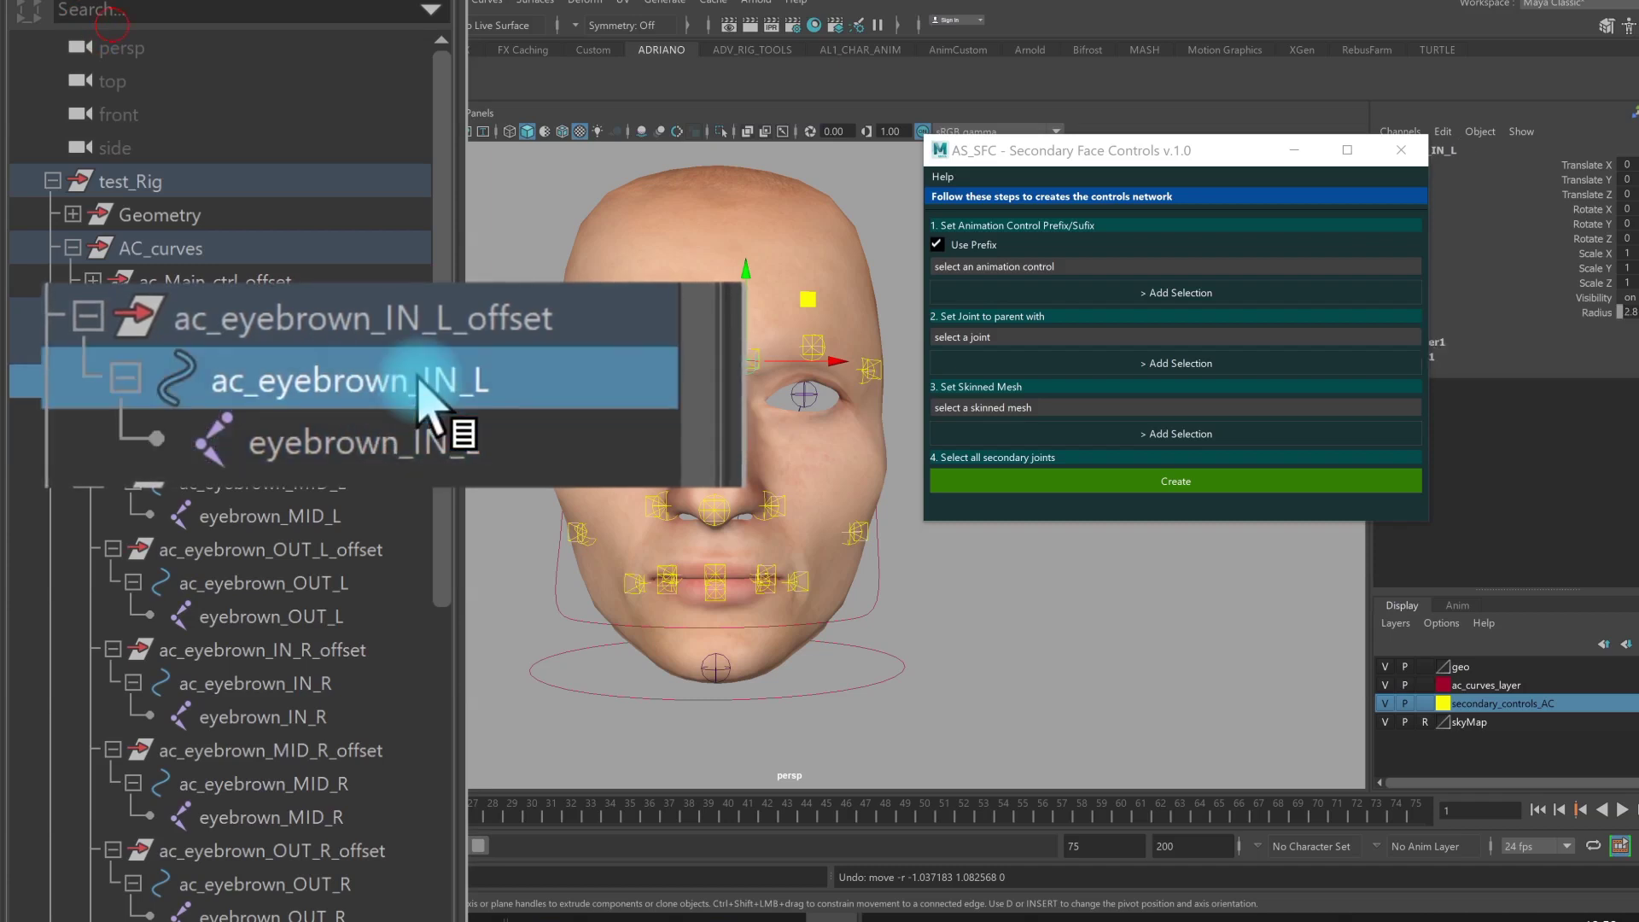
click(410, 448)
click(389, 384)
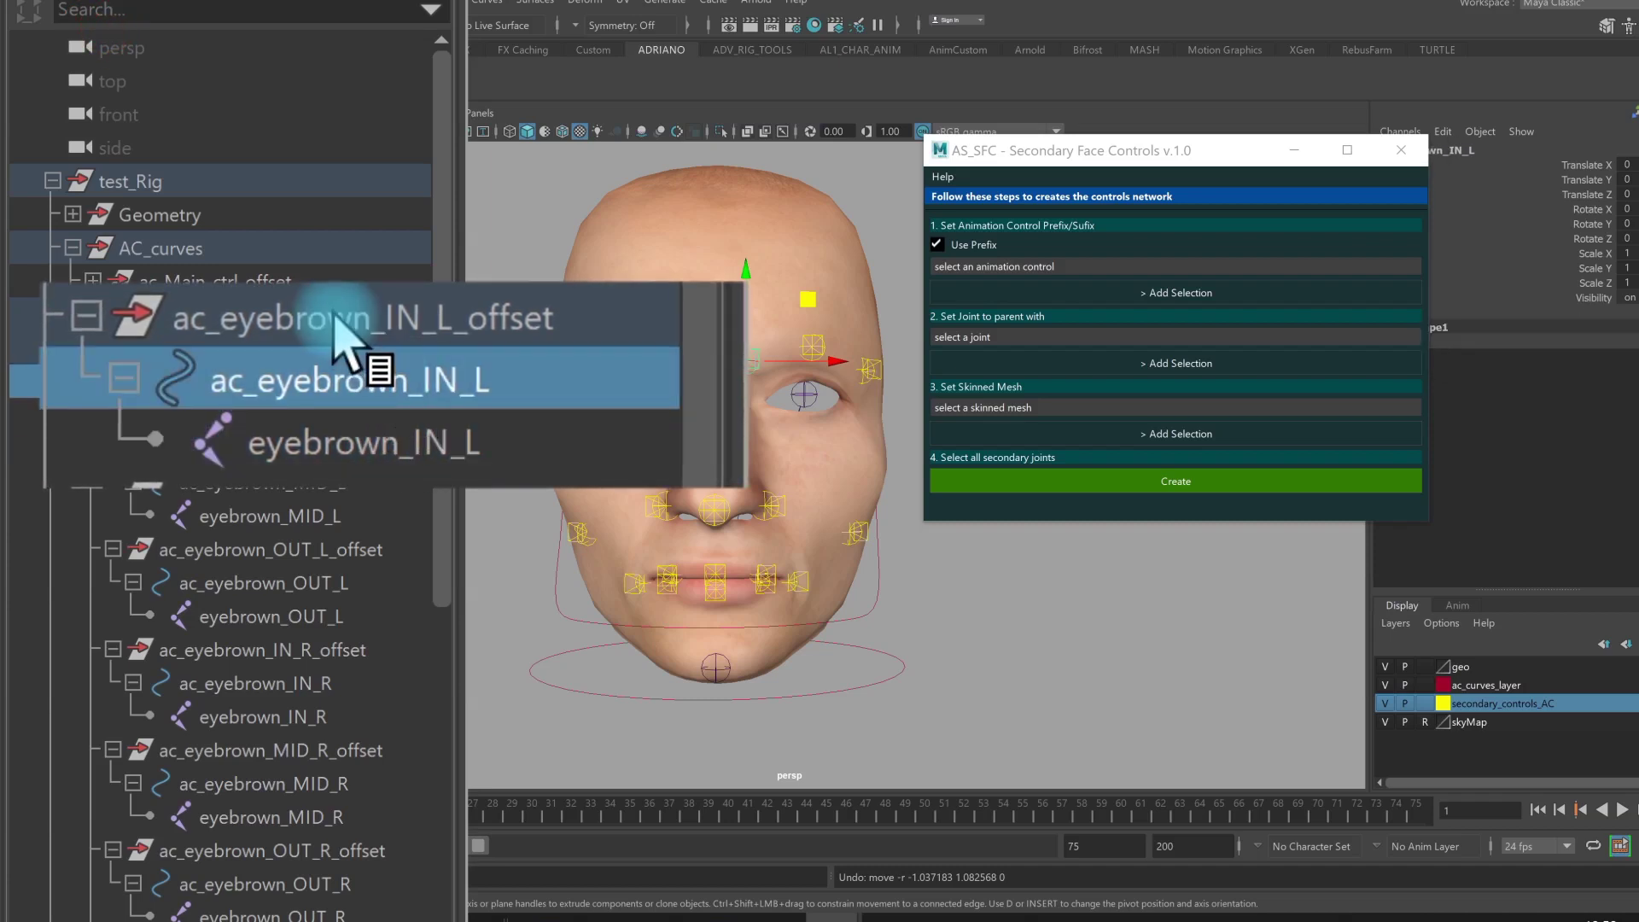
click(397, 436)
click(432, 323)
Add the ac_eyebrown_IN_L control as the animation control prefix source, with Use Prefix enabled
click(256, 382)
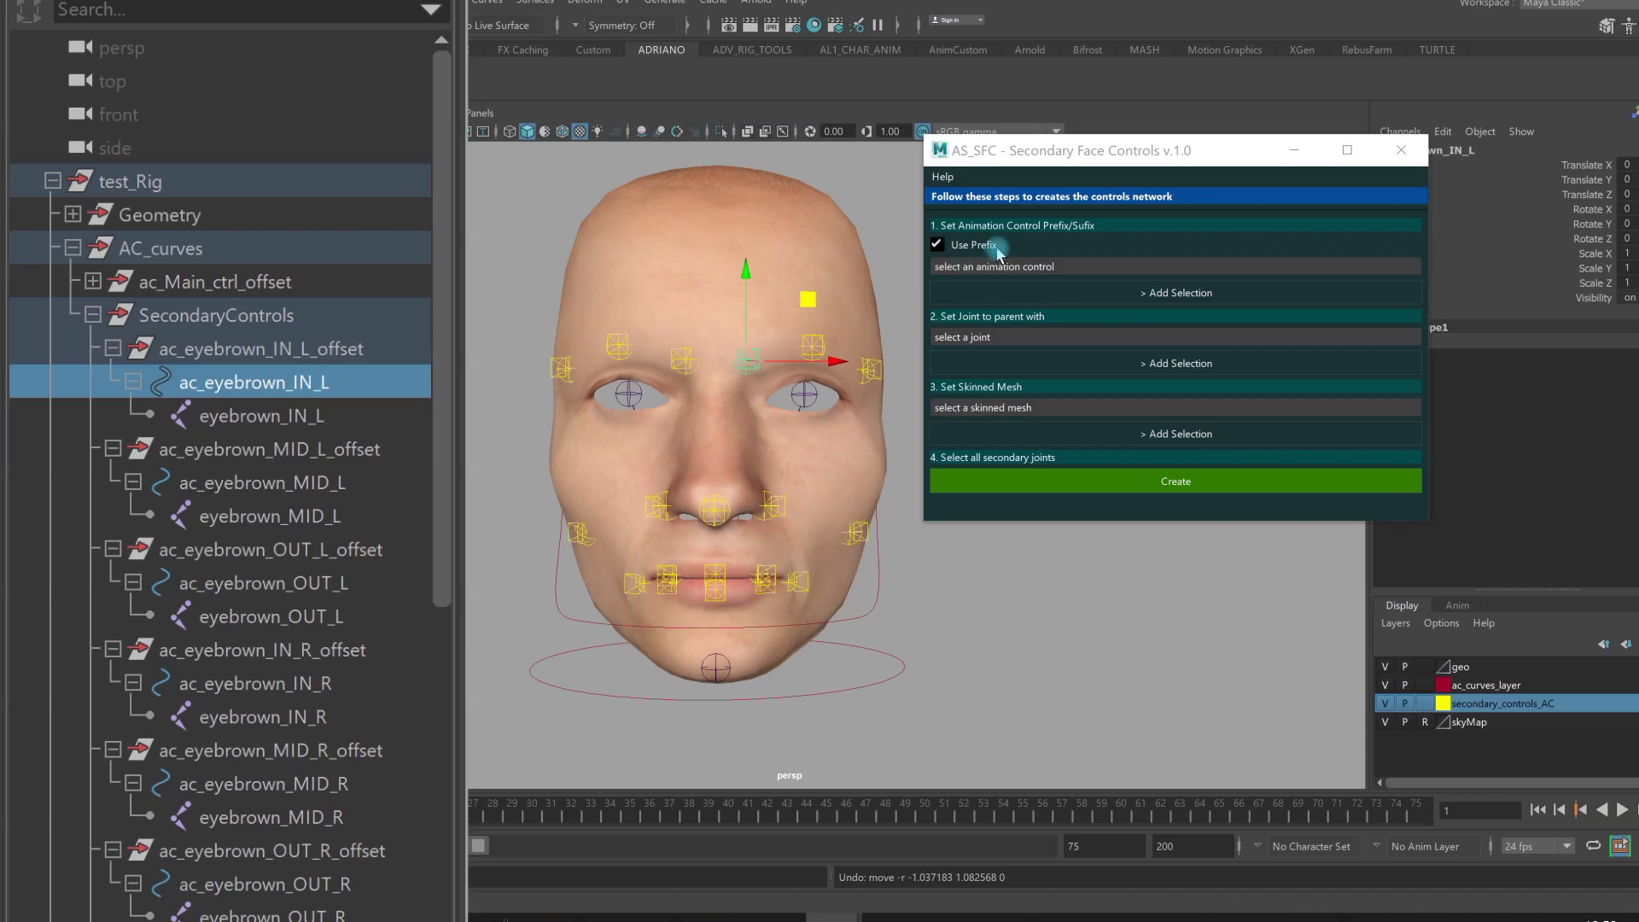
click(938, 245)
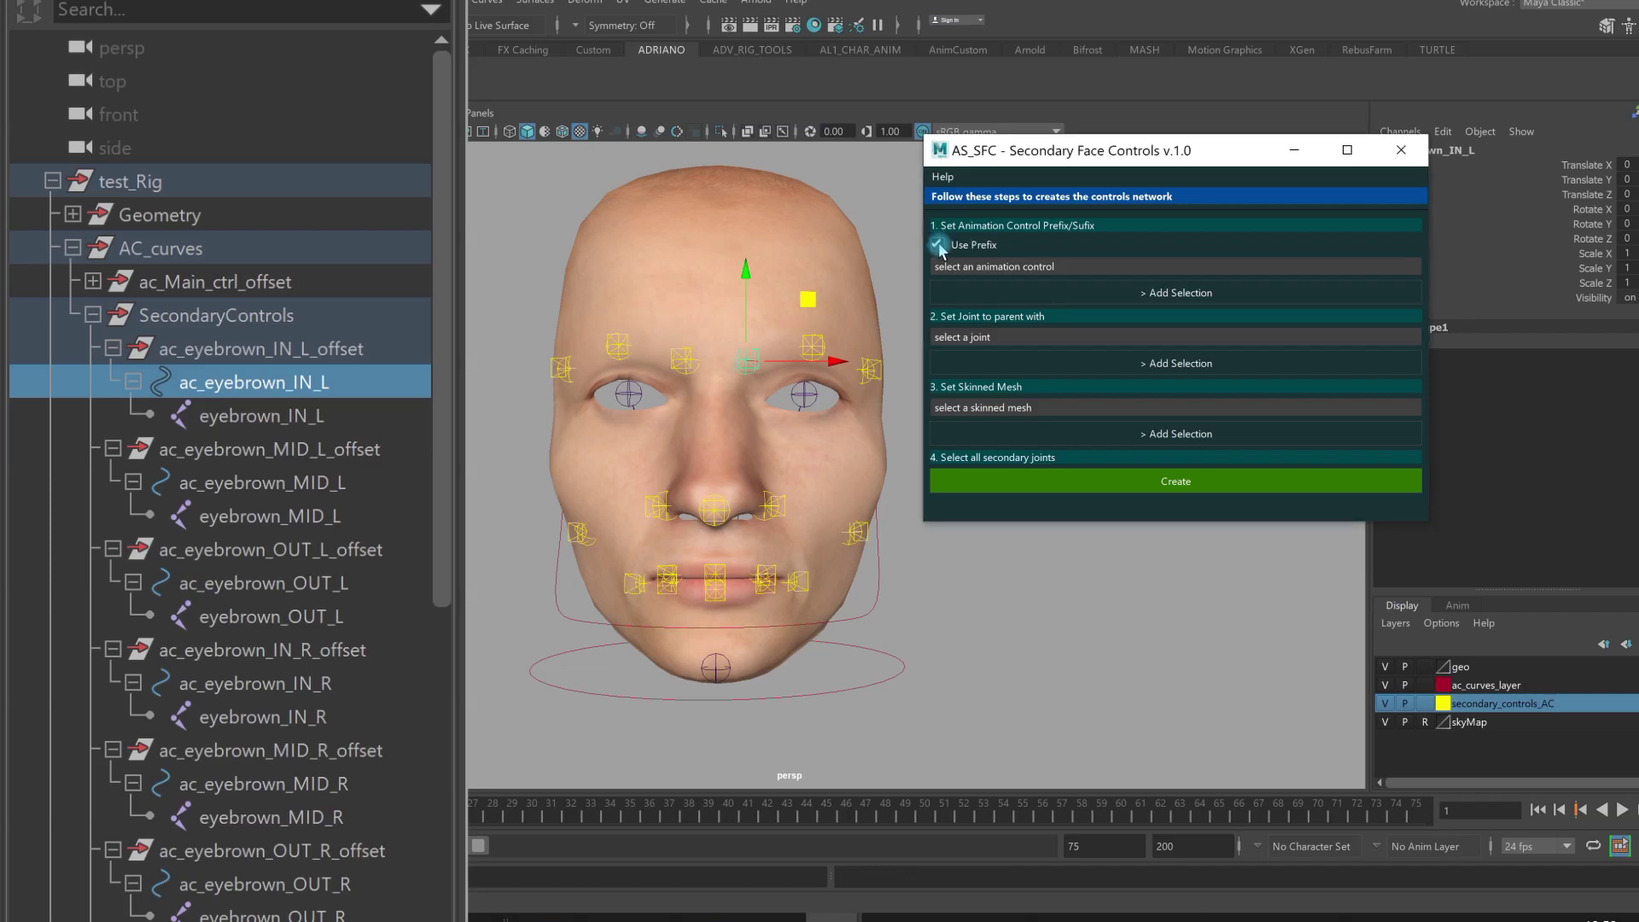
click(1110, 293)
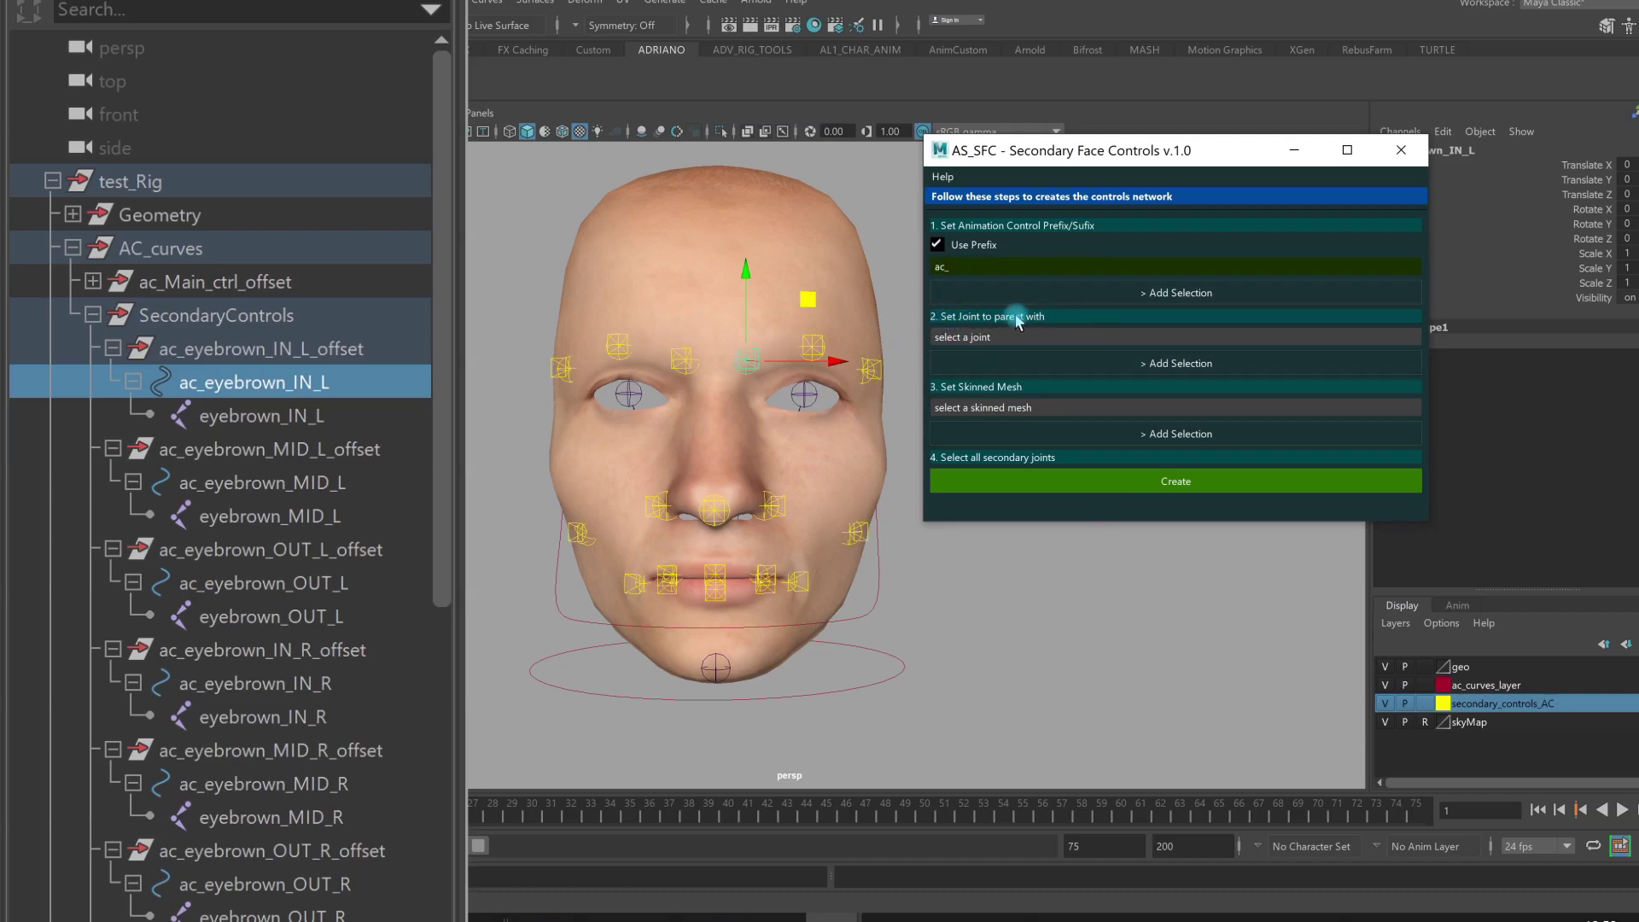
Add the root joint from the Skeleton group as the joint to parent with
scroll(114, 802, down, 15)
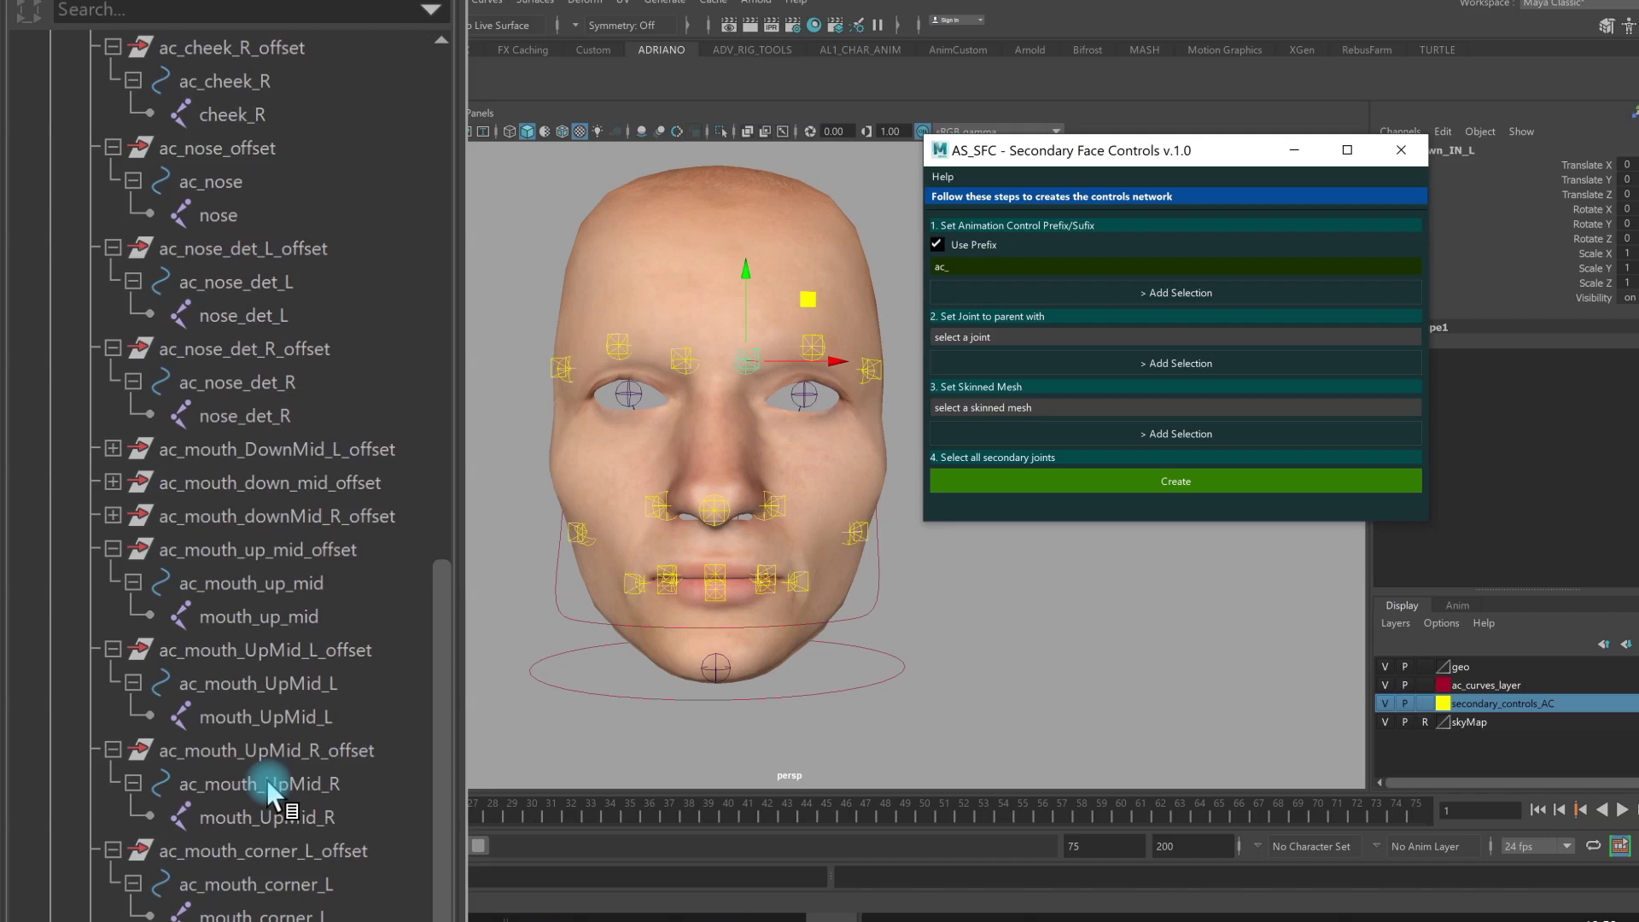
scroll(231, 461, down, 5)
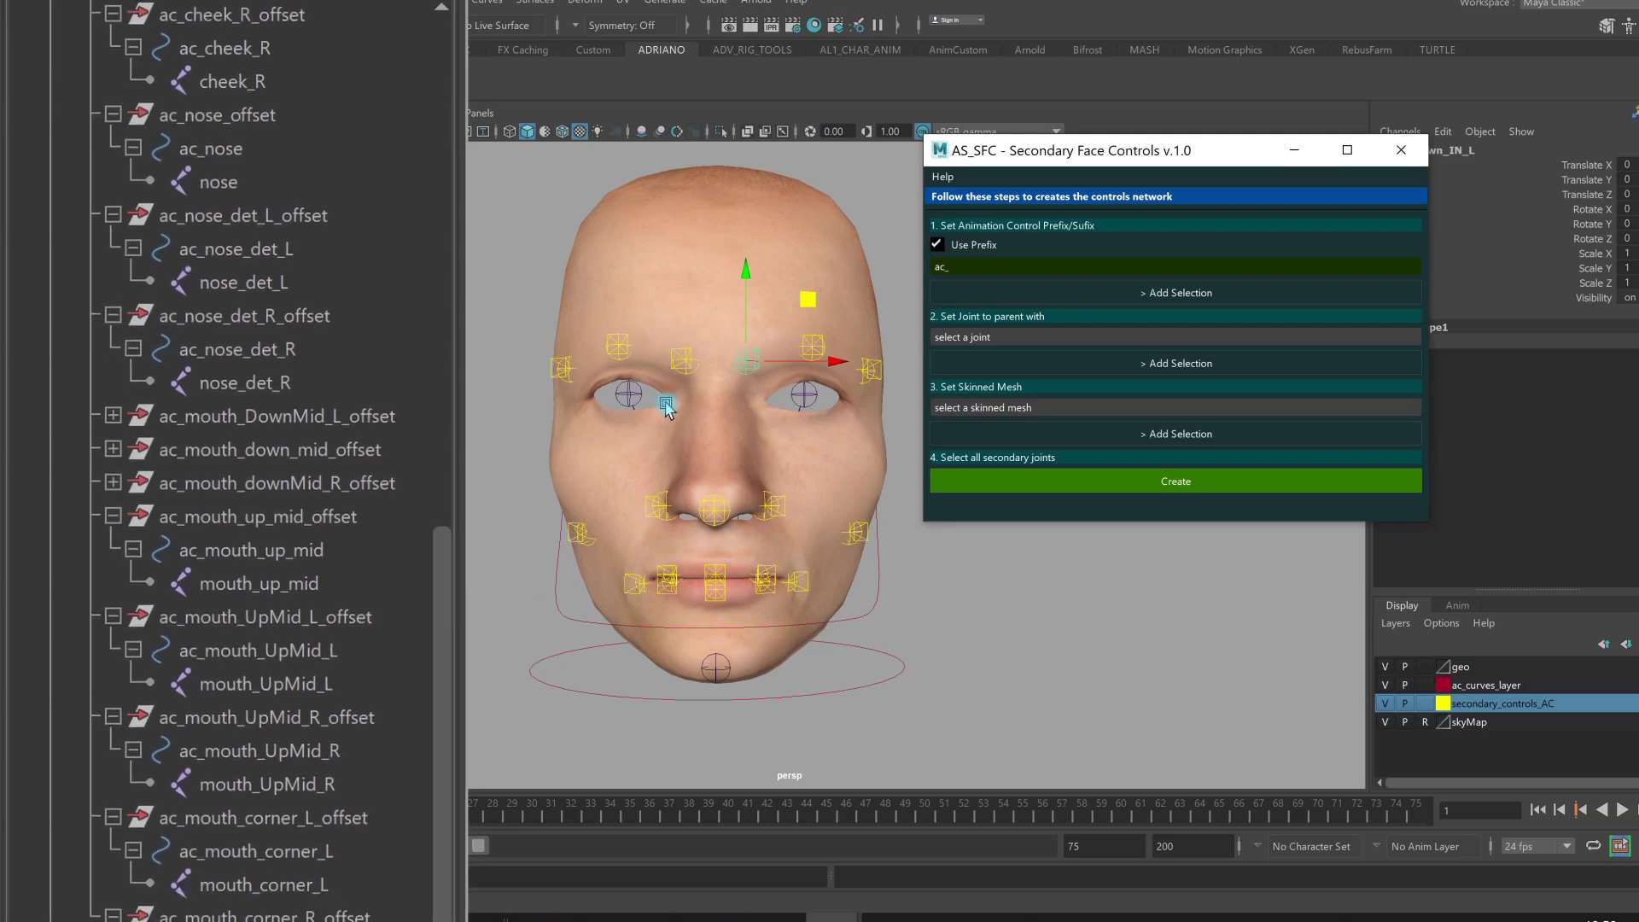
scroll(77, 854, down, 2)
click(74, 880)
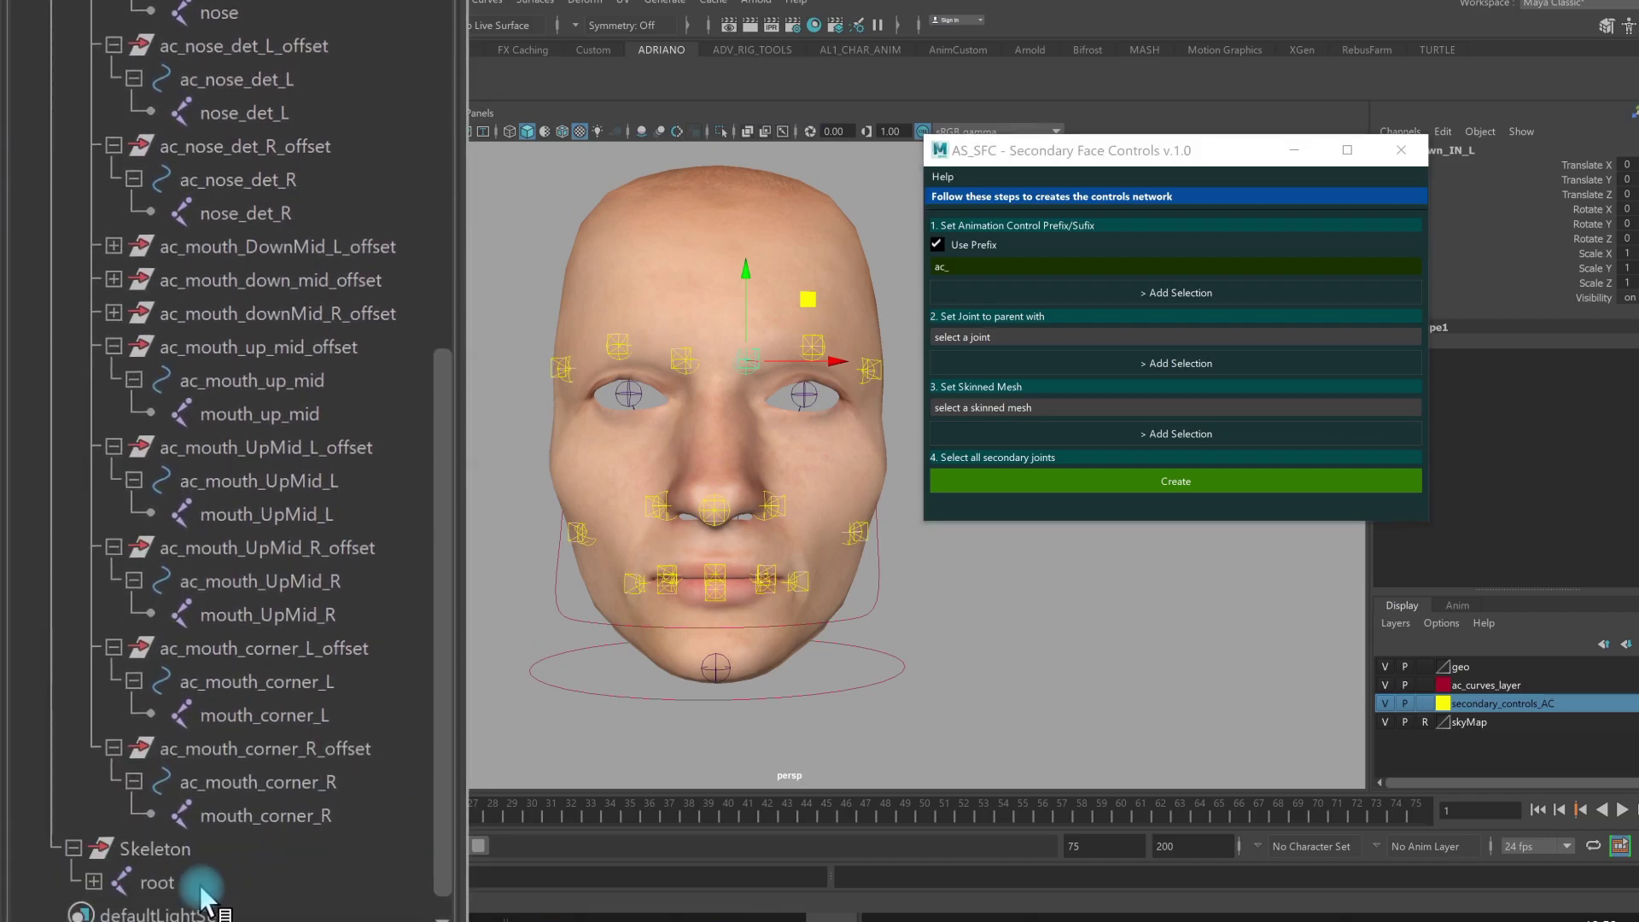
click(141, 873)
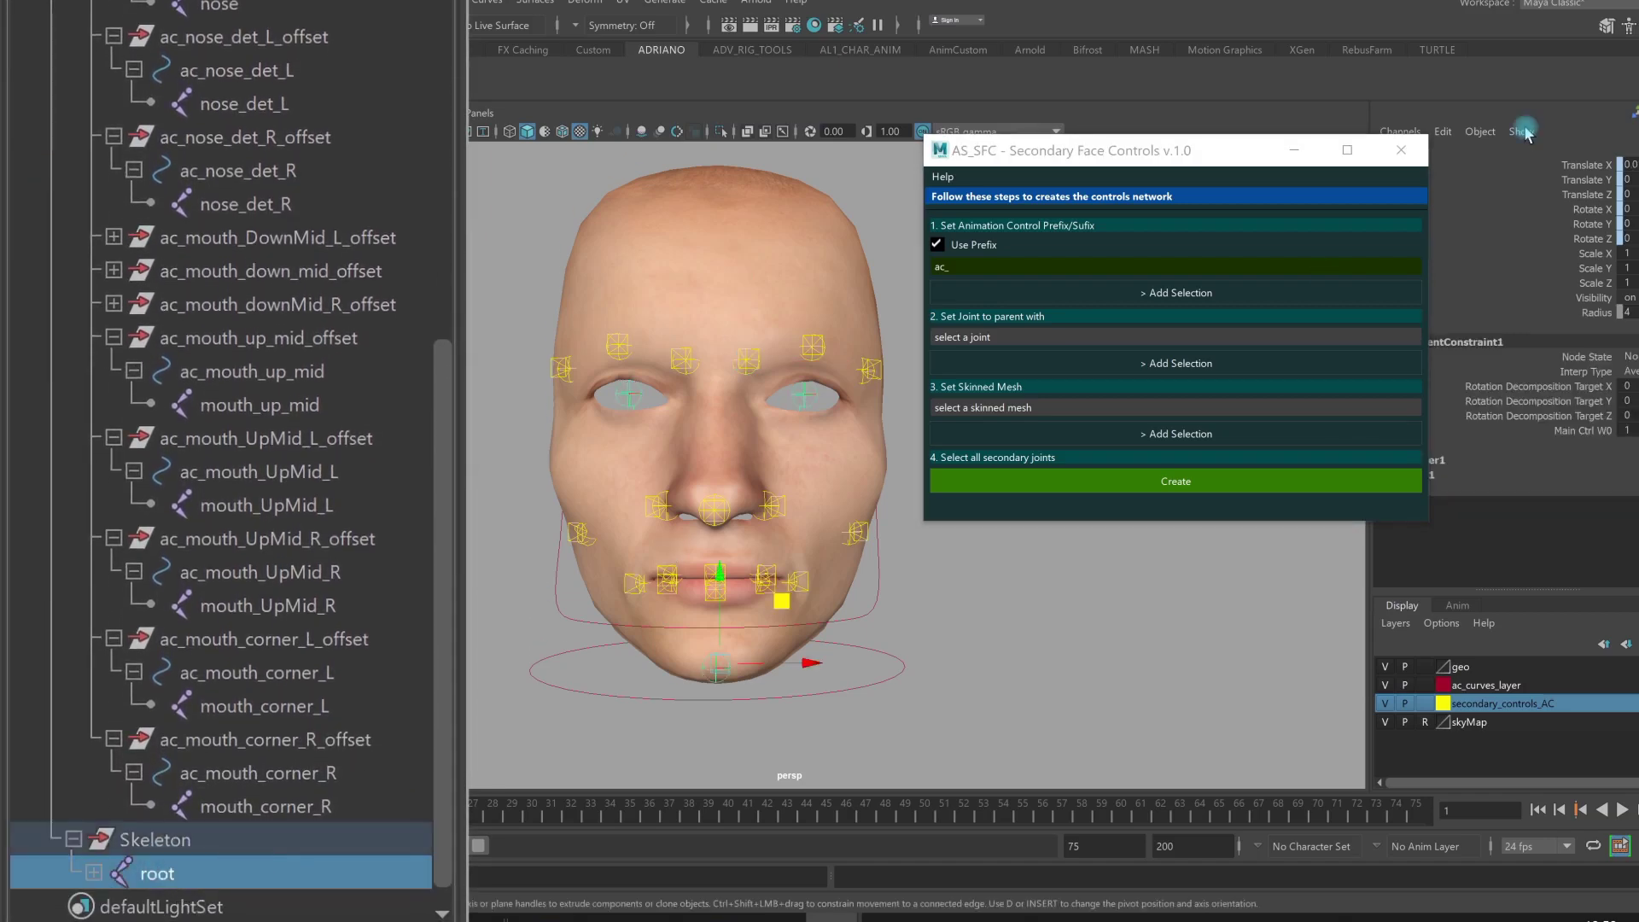
click(1194, 365)
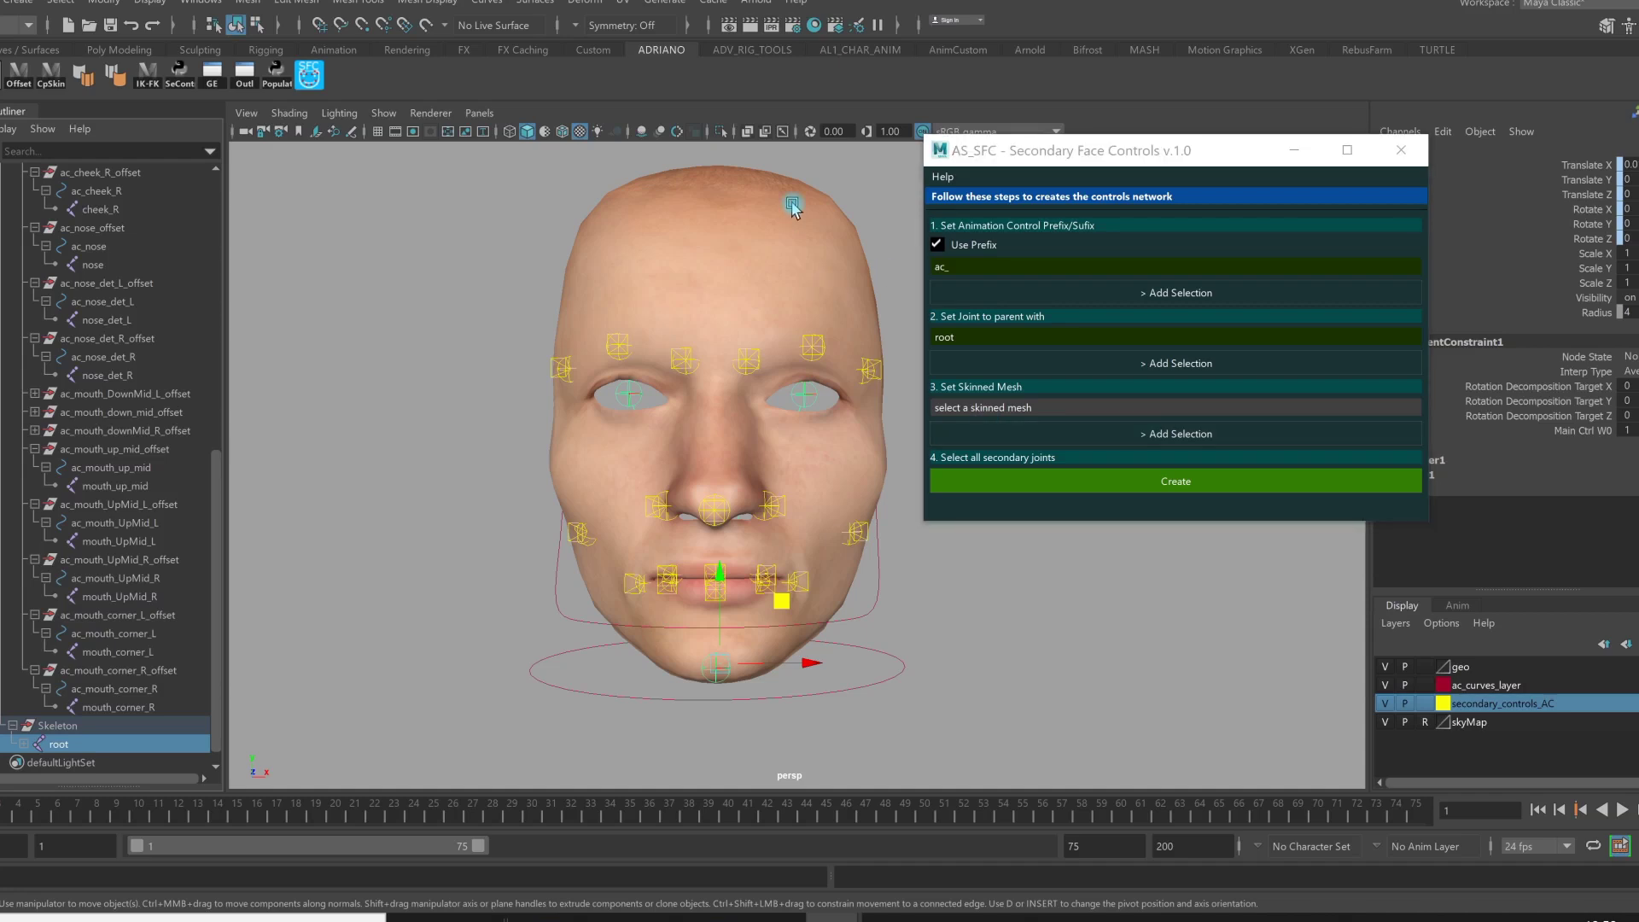
Add the face mesh maleFace_mesh as the skinned mesh and clear the selection
click(817, 189)
click(1158, 437)
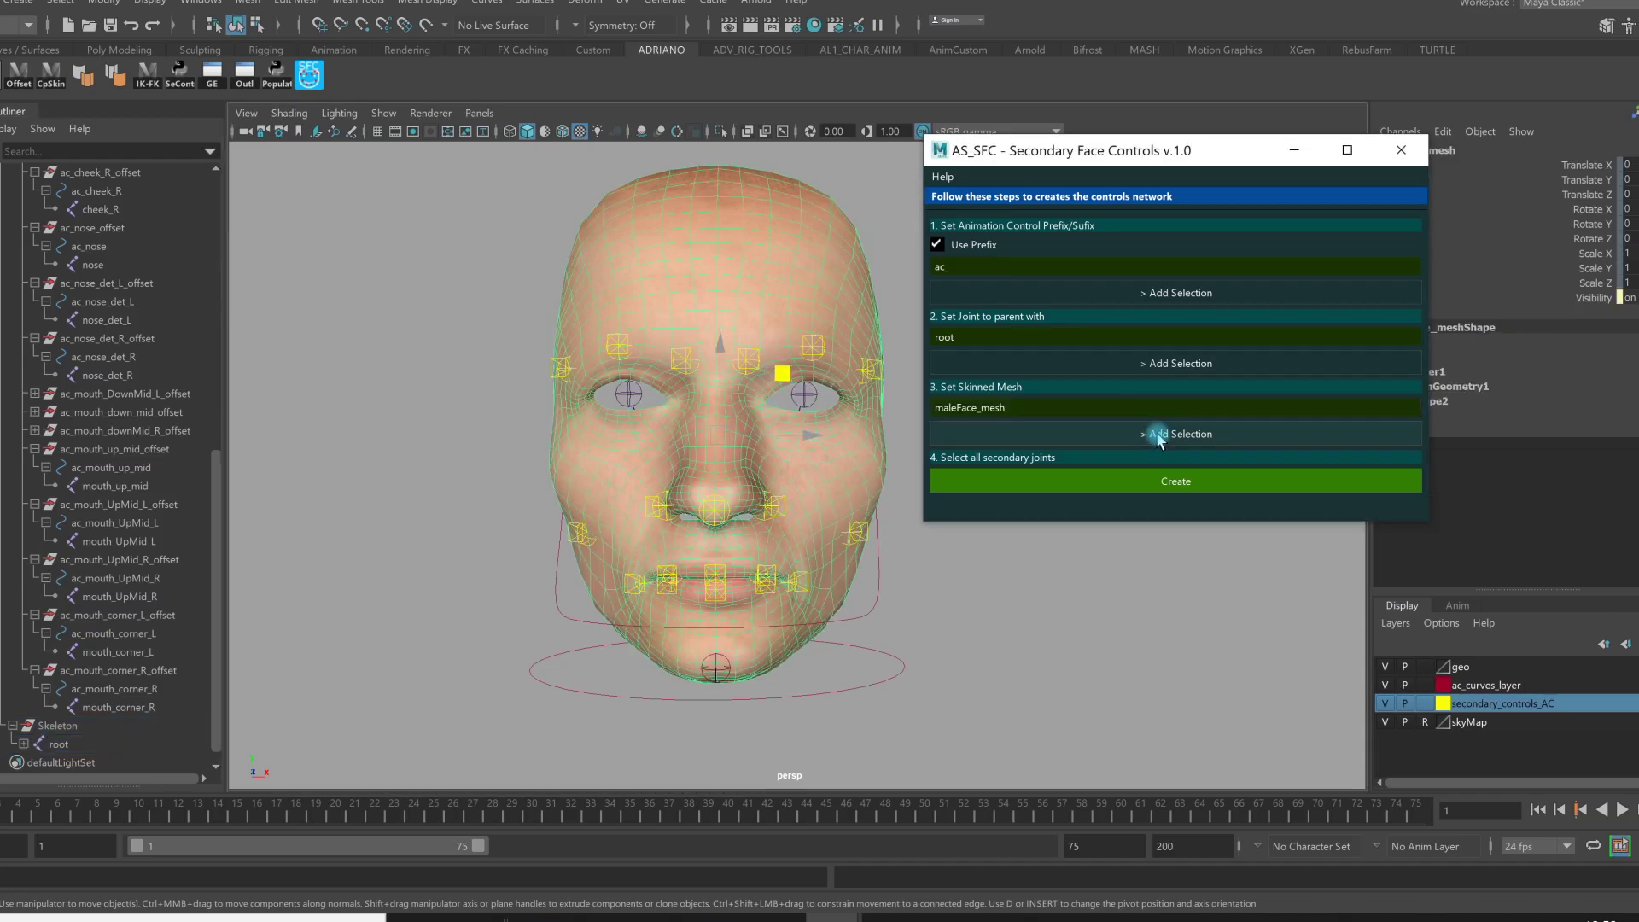
click(111, 736)
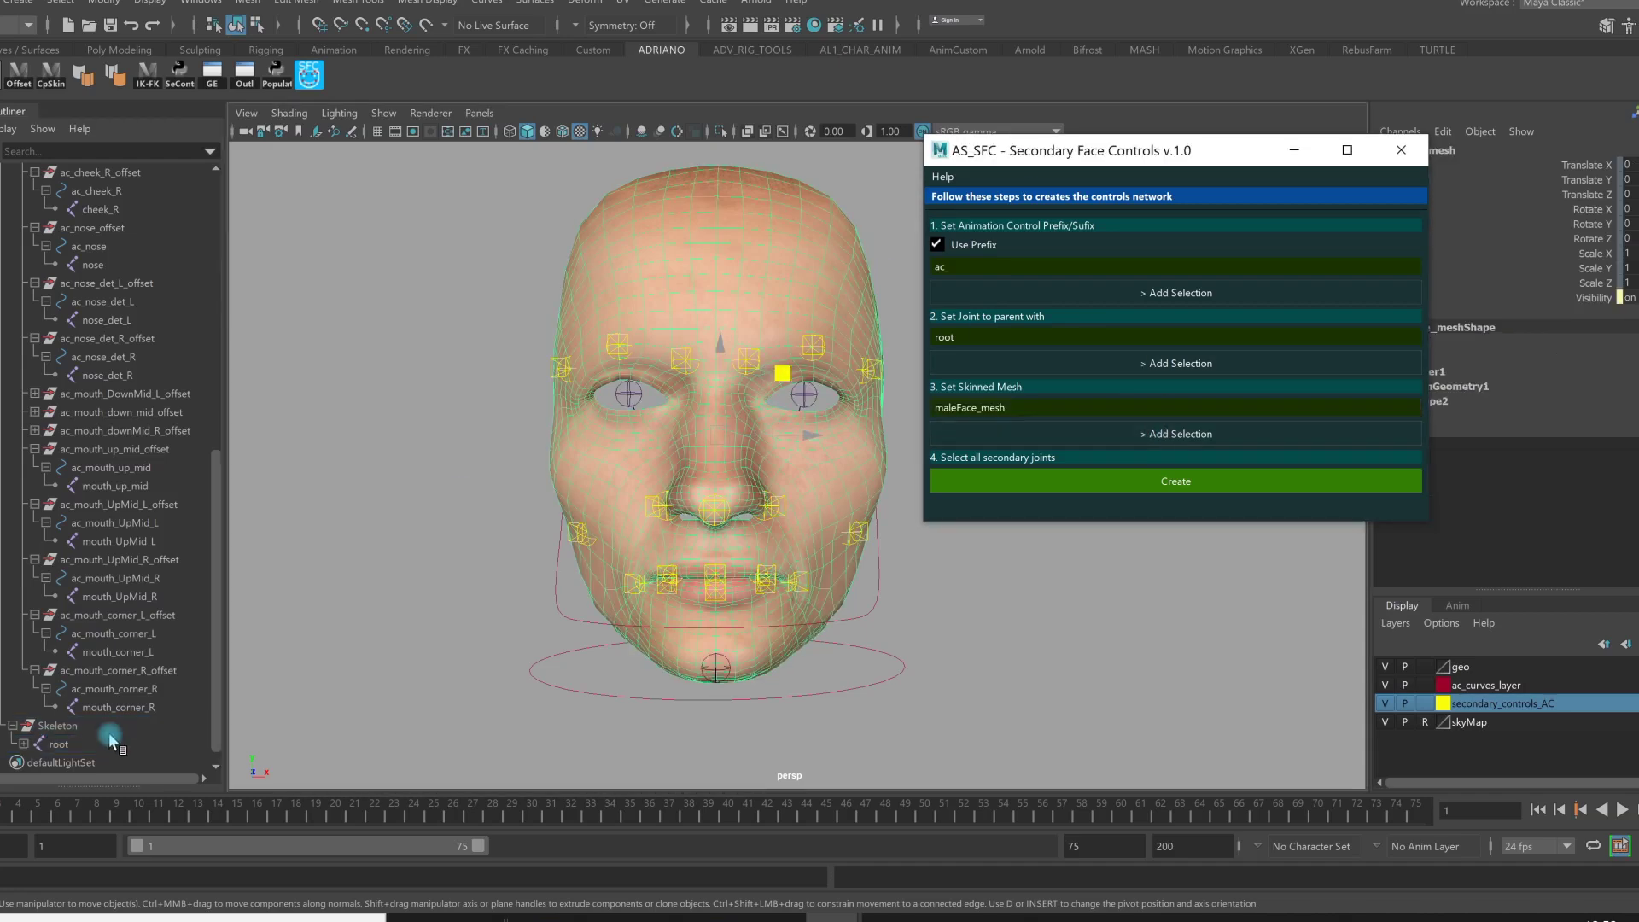
click(860, 365)
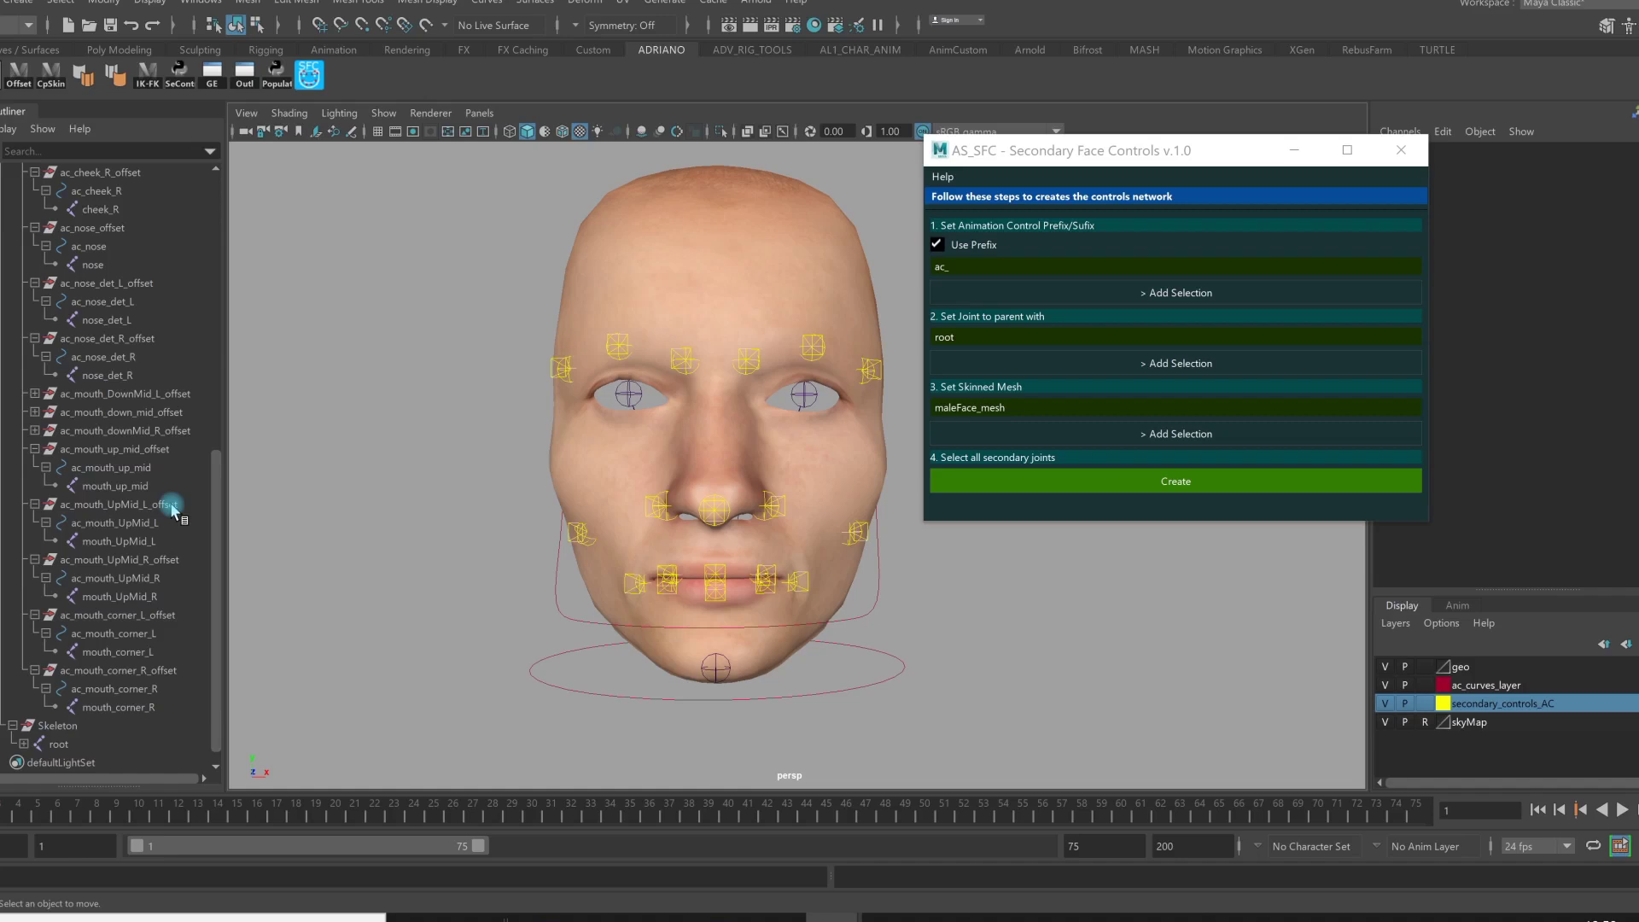
Select the six eyebrow joints, IN, MID and OUT for both the L and R sides, in the SecondaryControls hierarchy
scroll(171, 505, up, 8)
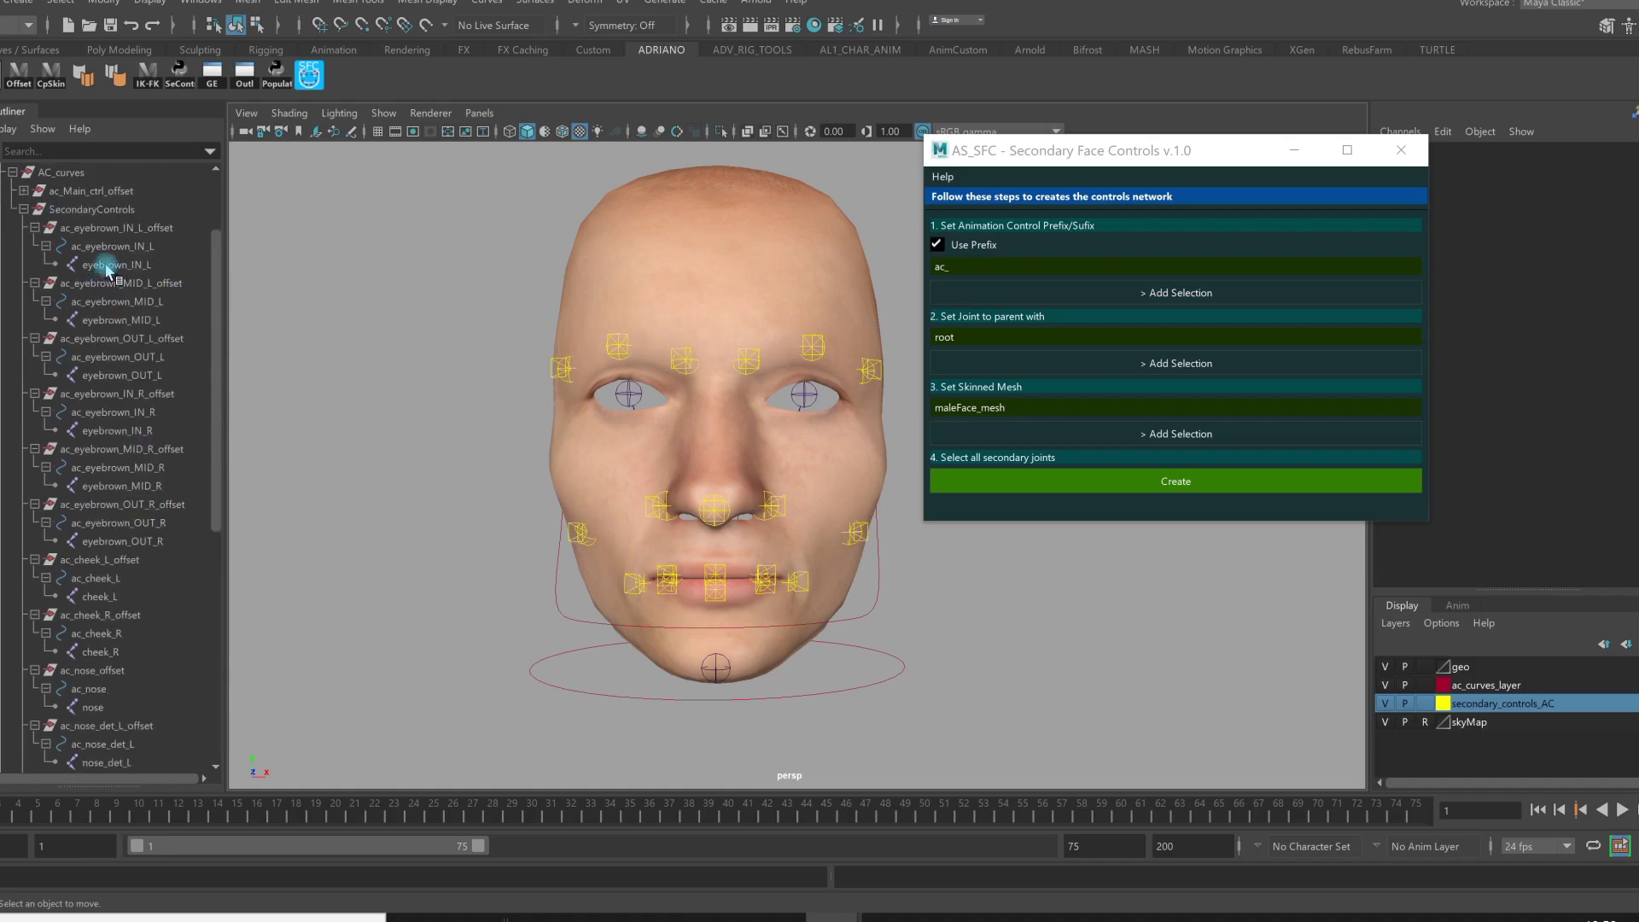
scroll(711, 583, up, 3)
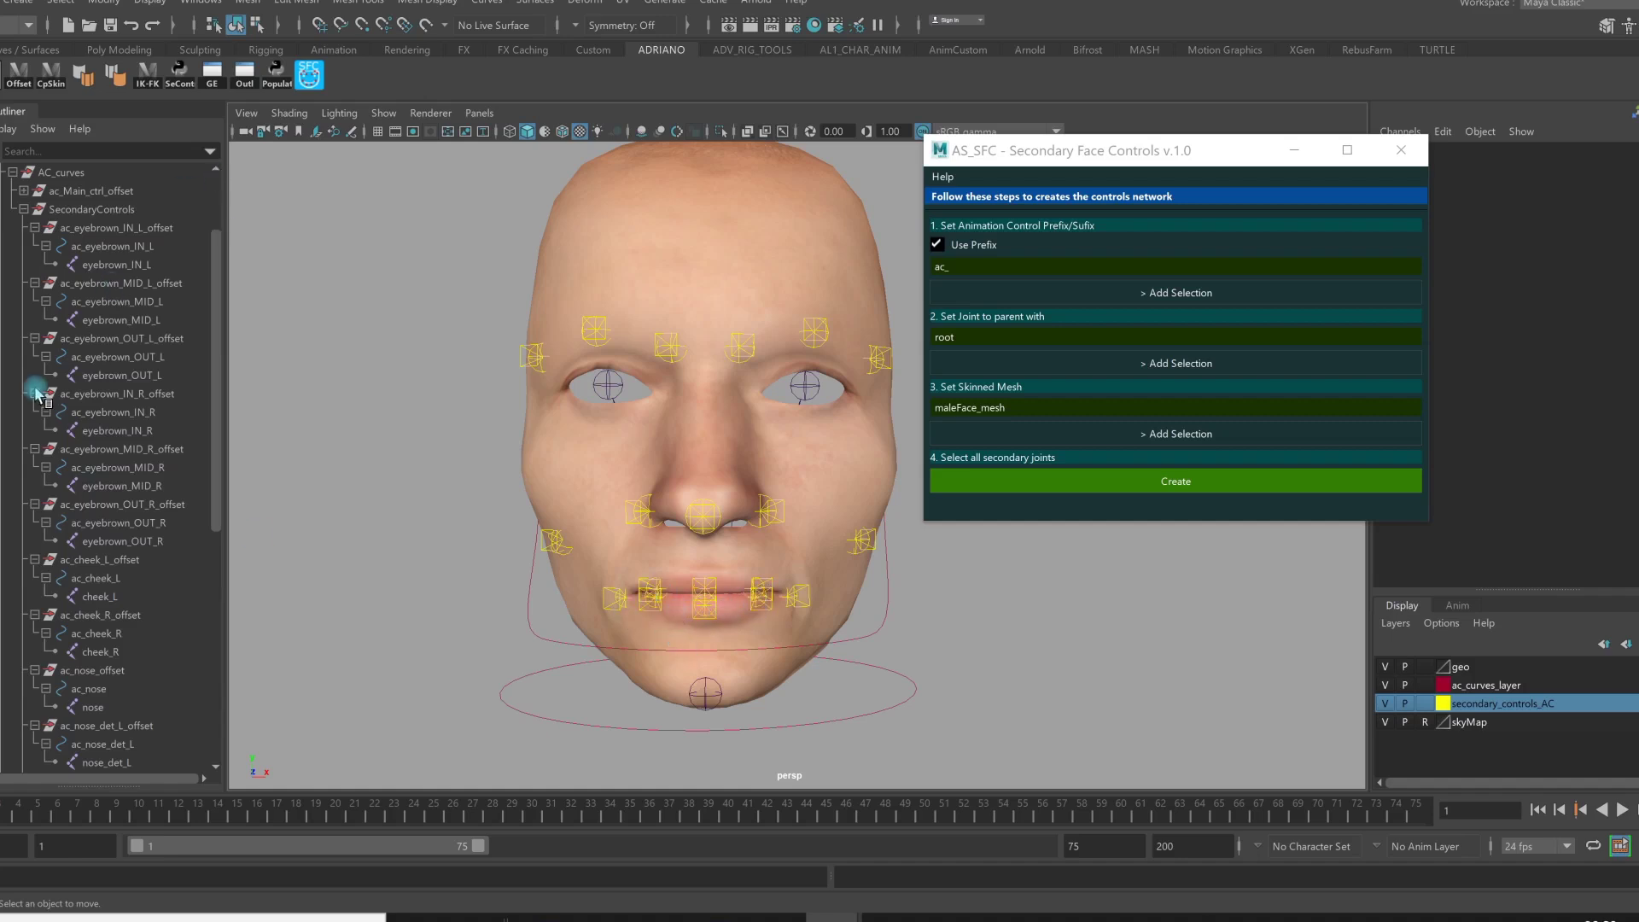
click(109, 265)
ctrl+click(117, 320)
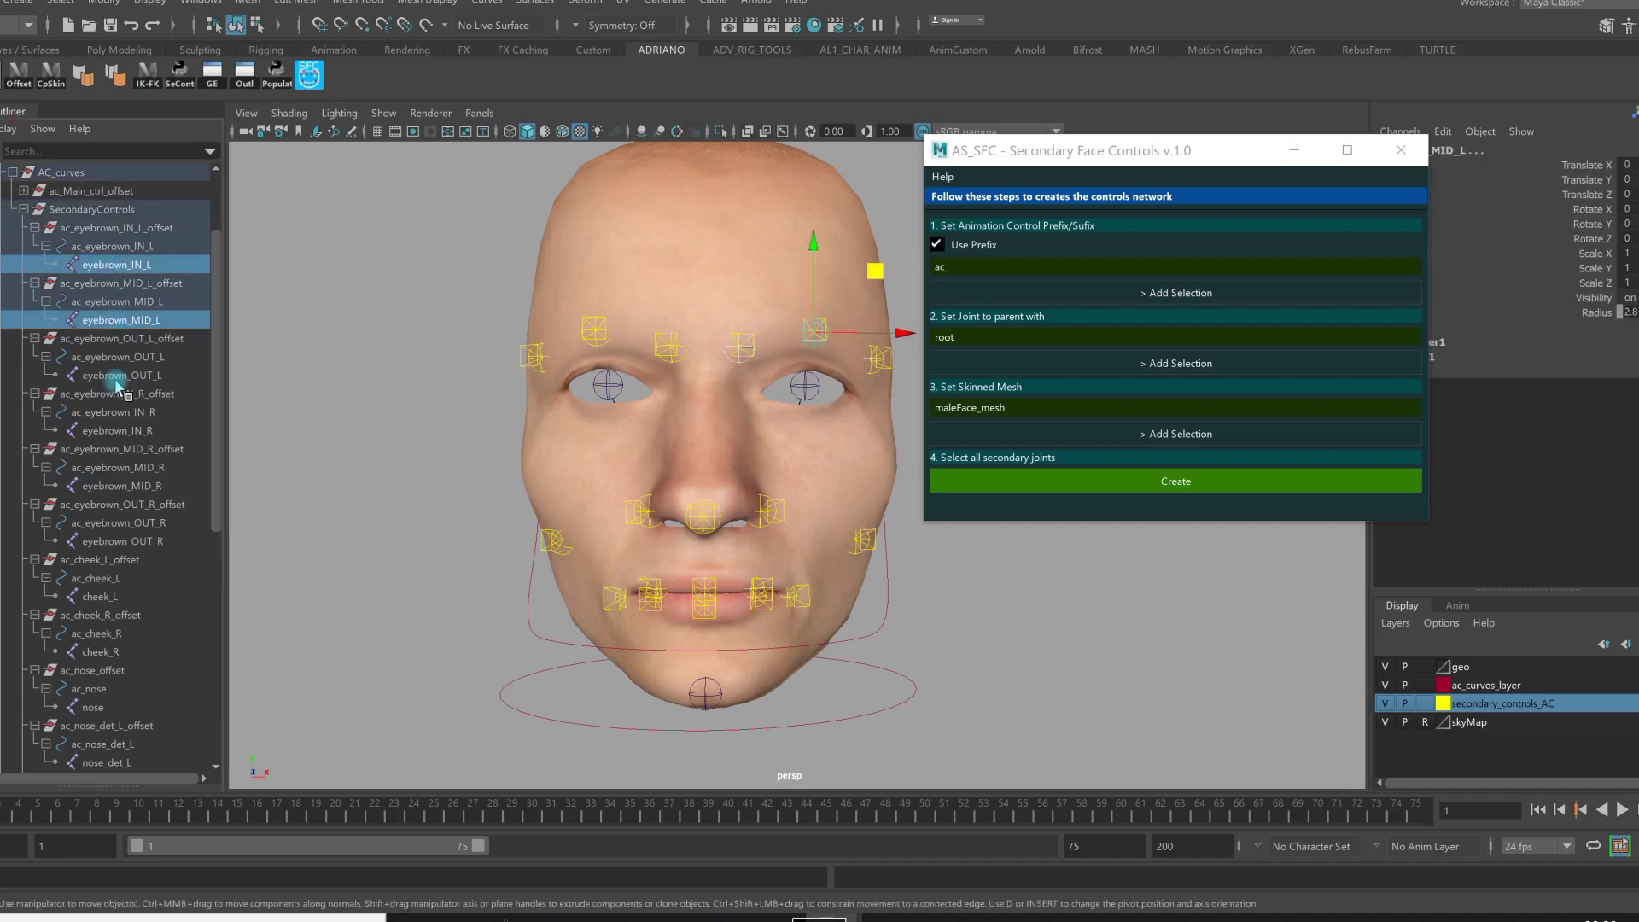
ctrl+click(111, 375)
ctrl+click(104, 431)
ctrl+click(104, 486)
ctrl+click(101, 543)
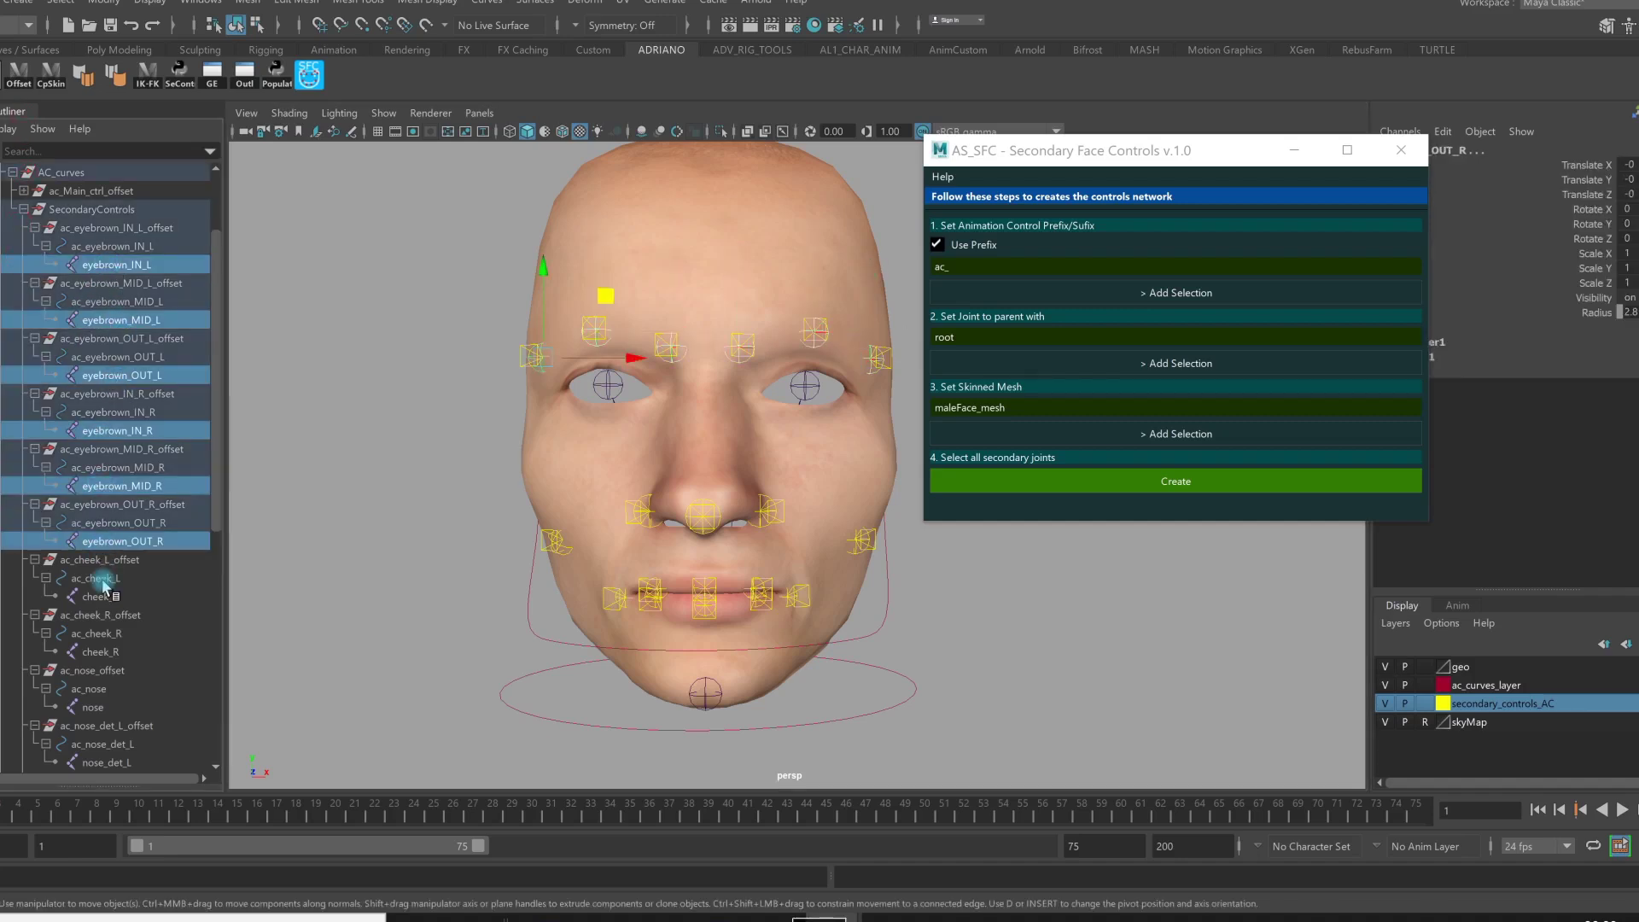
Add the cheek_L, cheek_R, nose, nose_det_L and nose_det_R joints to the selection
ctrl+click(98, 597)
ctrl+click(96, 651)
ctrl+click(89, 708)
scroll(111, 598, down, 5)
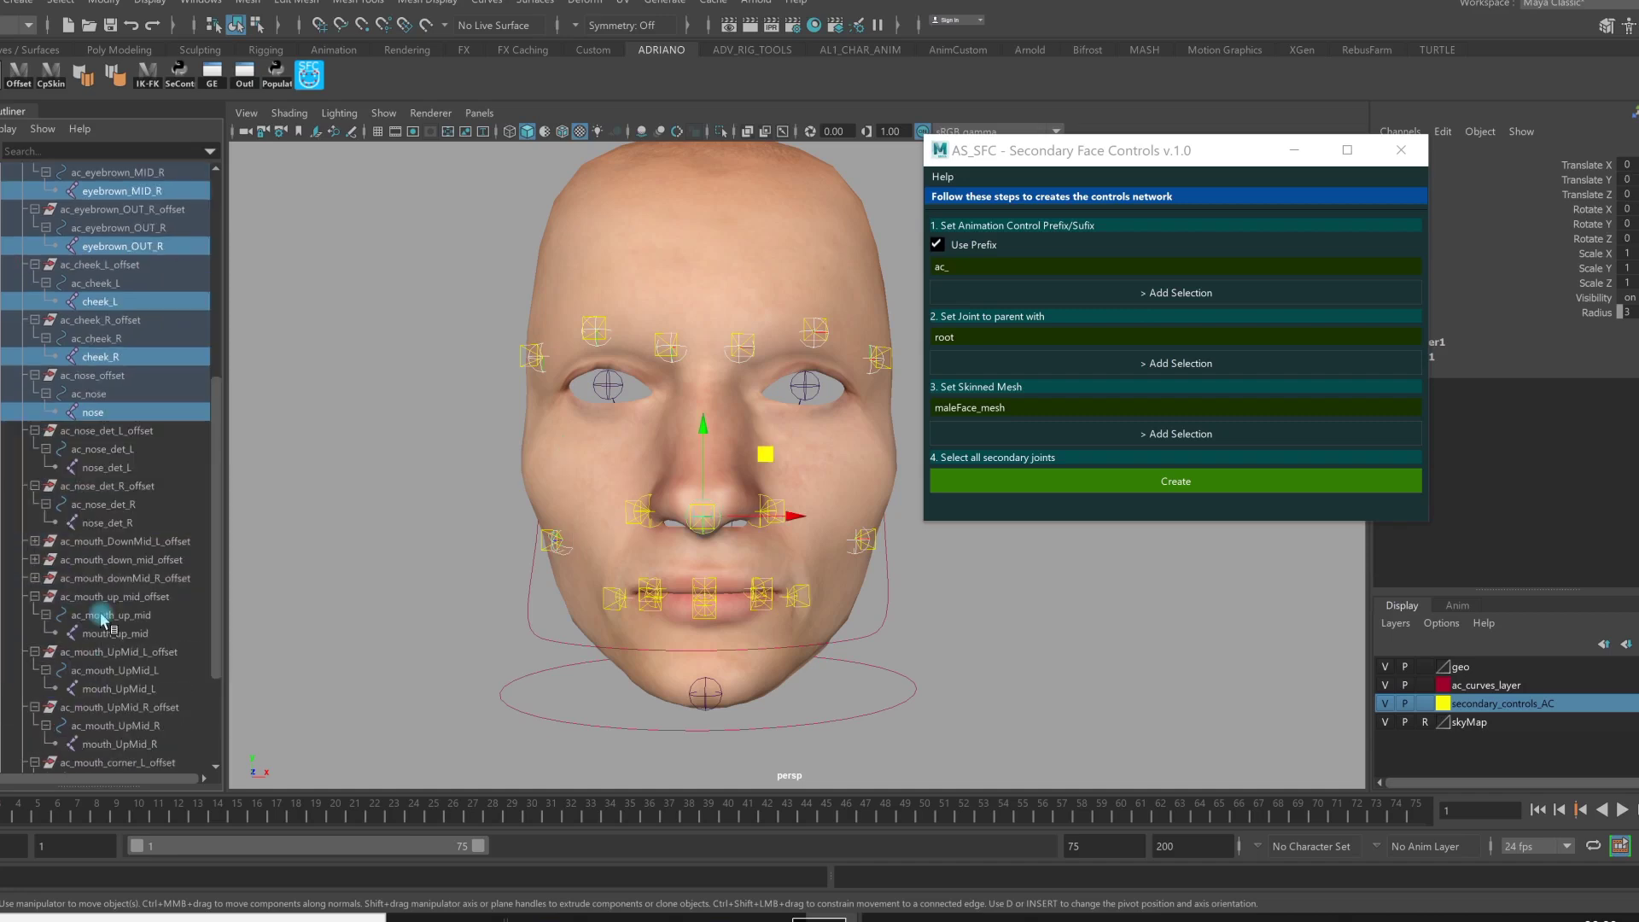
ctrl+click(117, 468)
ctrl+click(133, 524)
Add the mouth_up_mid, mouth_UpMid and mouth_corner joints of both sides to the selection and create the controls network
ctrl+click(115, 633)
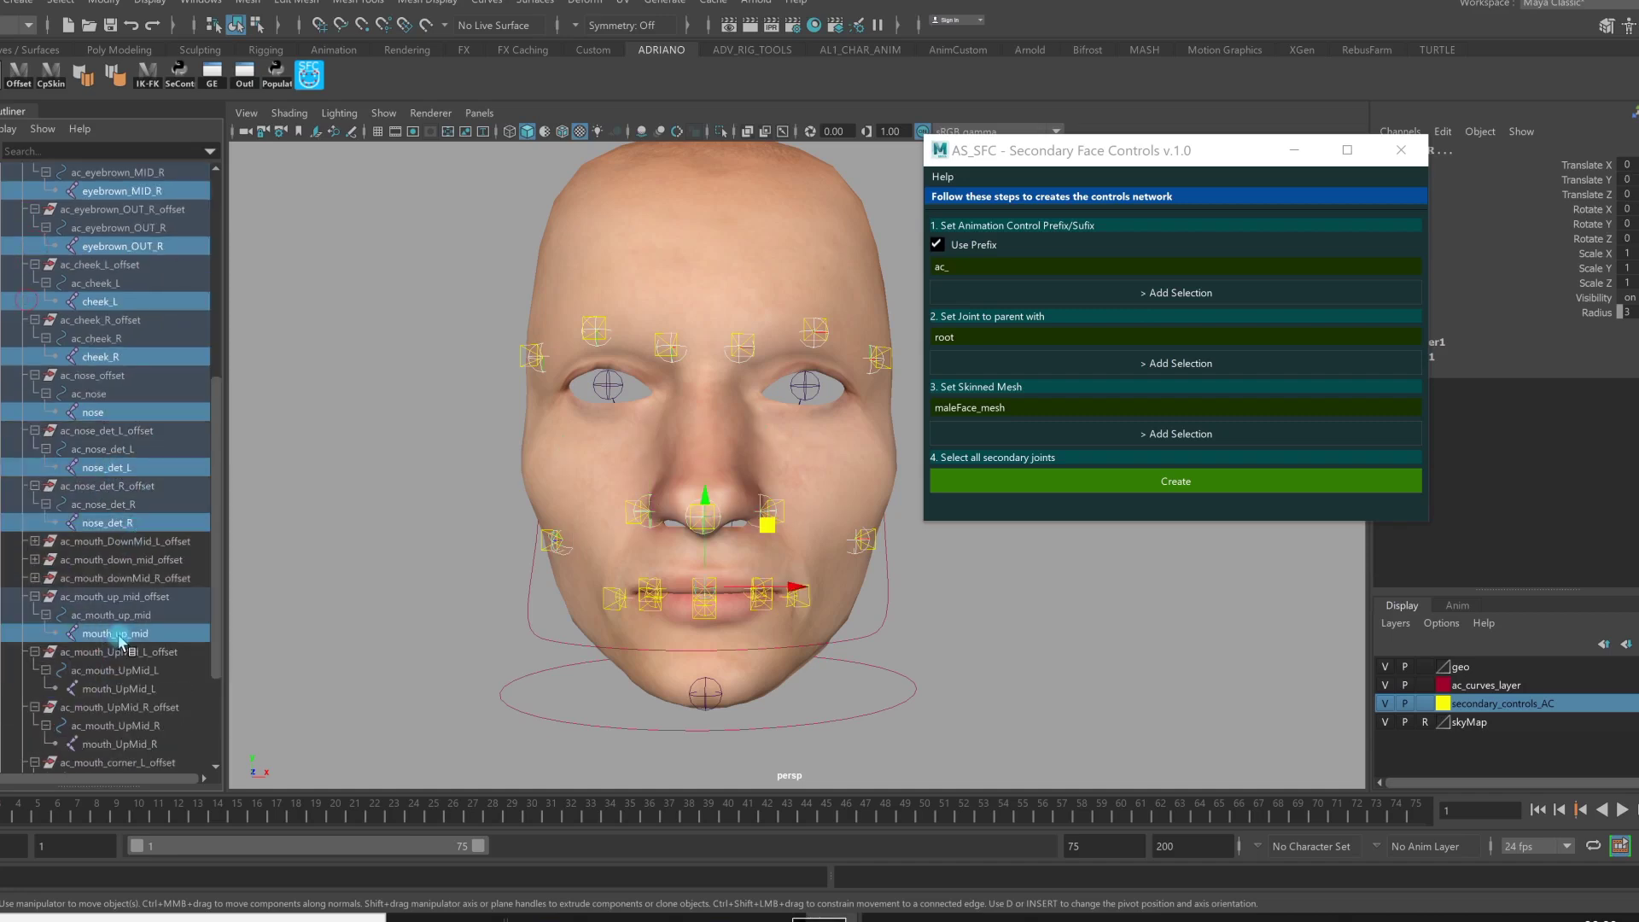
ctrl+click(117, 689)
ctrl+click(116, 744)
scroll(120, 674, down, 3)
ctrl+click(117, 651)
ctrl+click(120, 709)
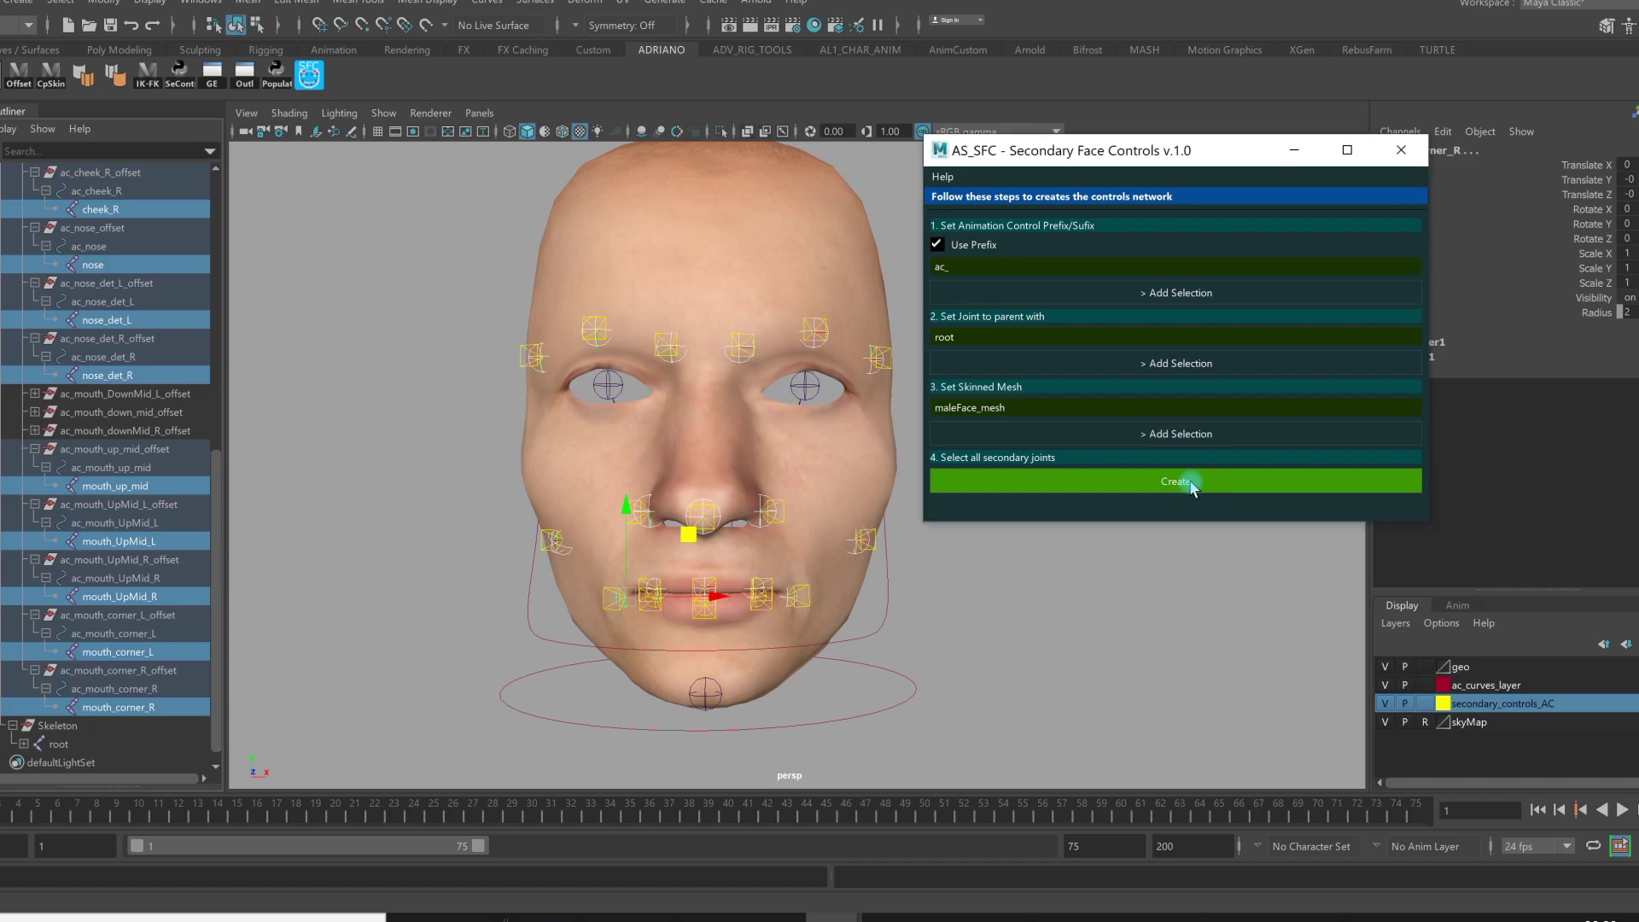
click(395, 367)
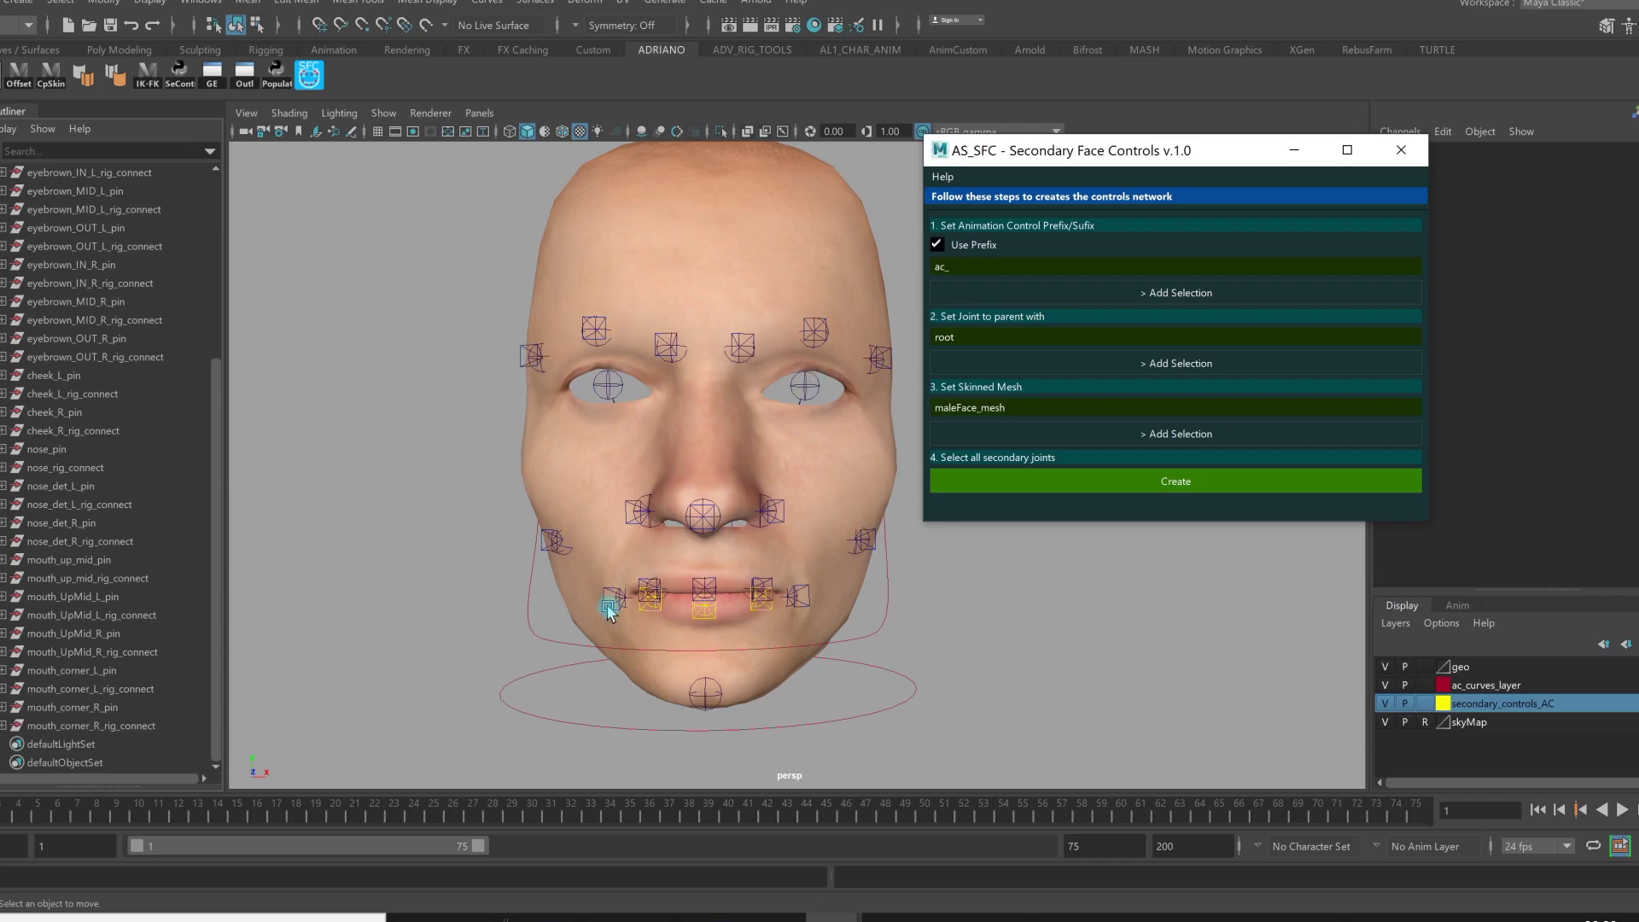
Review the generated pin and rig_connect groups, inspecting the contents of eyebrow_IN_L_pin and eyebrow_IN_L_rig_connect
scroll(117, 589, up, 5)
scroll(117, 581, down, 5)
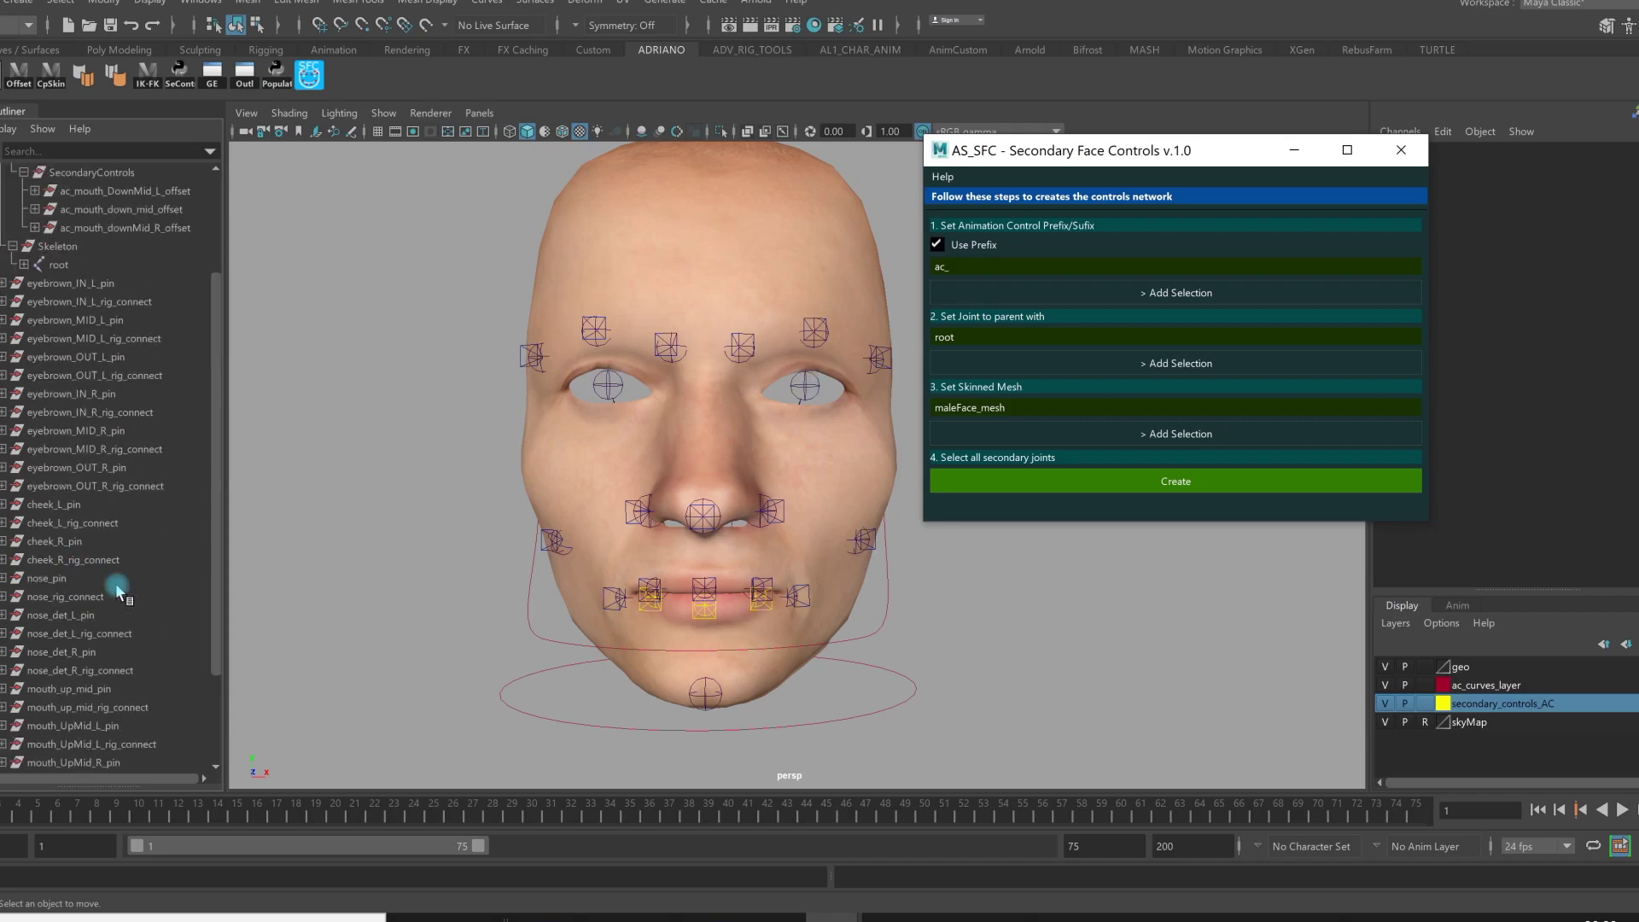
scroll(77, 655, up, 5)
scroll(88, 427, down, 3)
scroll(30, 577, down, 2)
scroll(175, 451, up, 5)
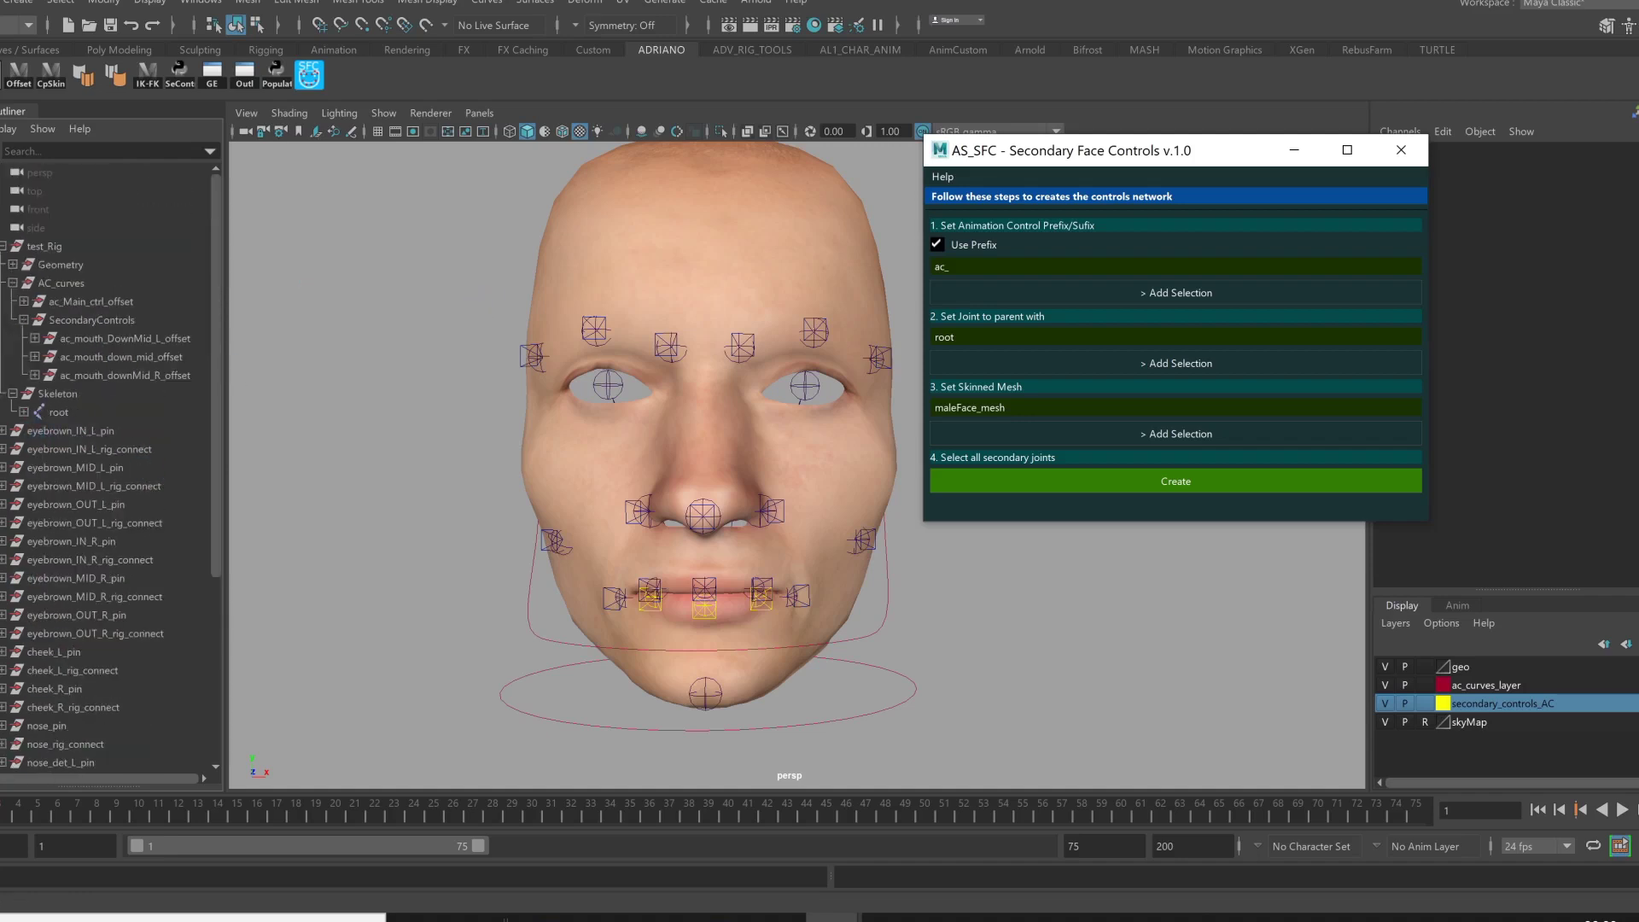
click(36, 432)
click(4, 431)
click(13, 468)
click(5, 505)
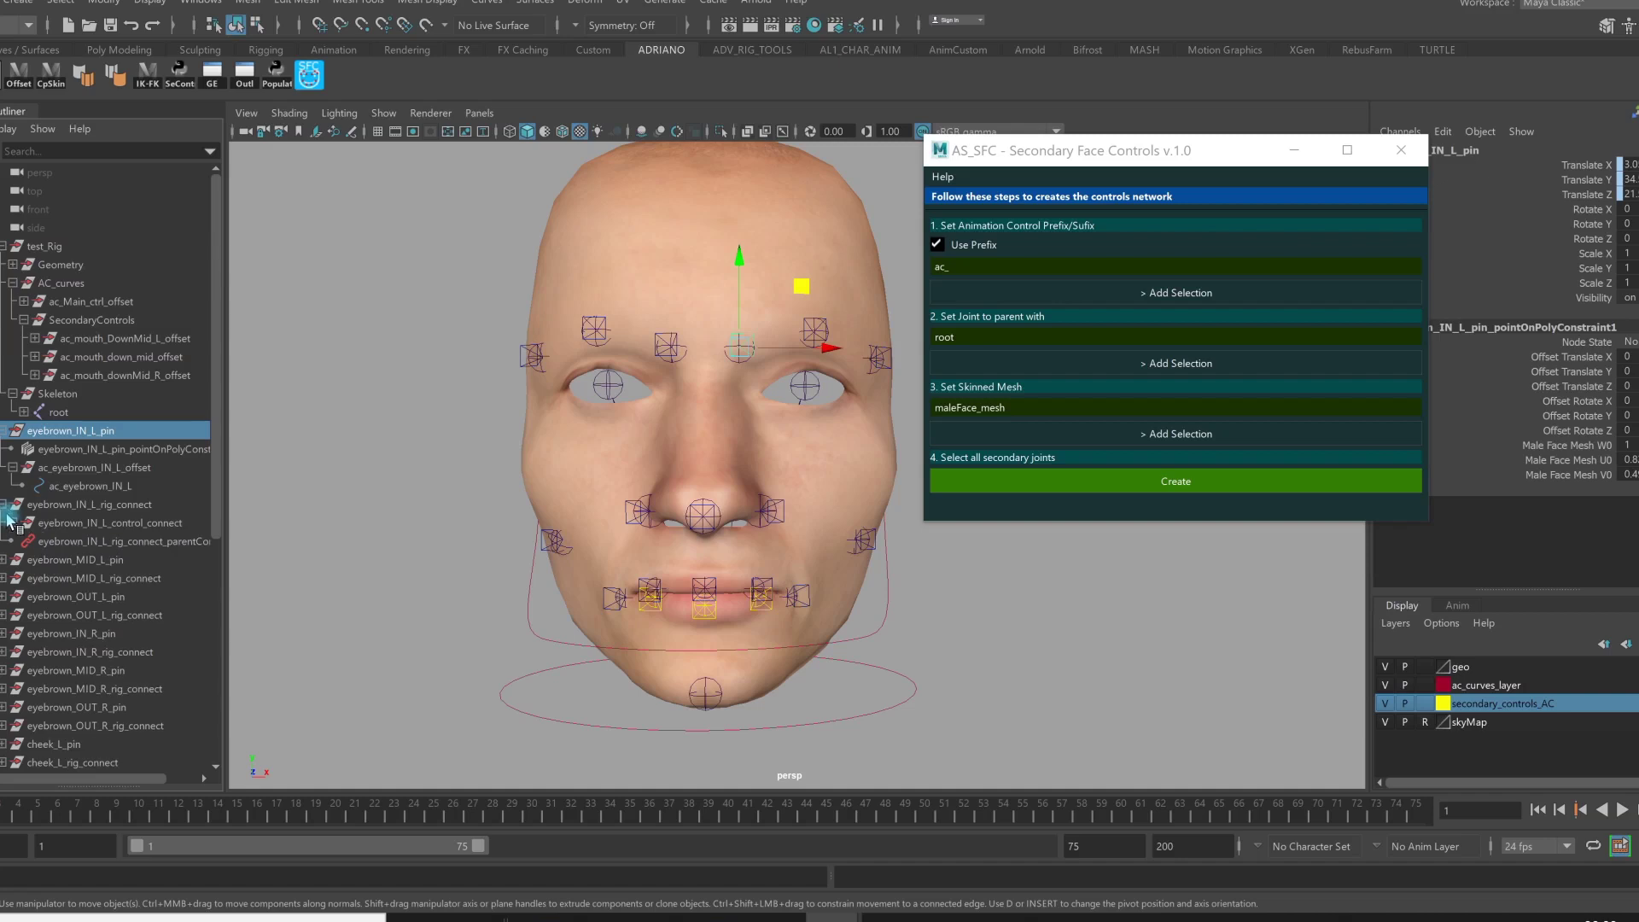
click(5, 505)
click(13, 468)
click(5, 430)
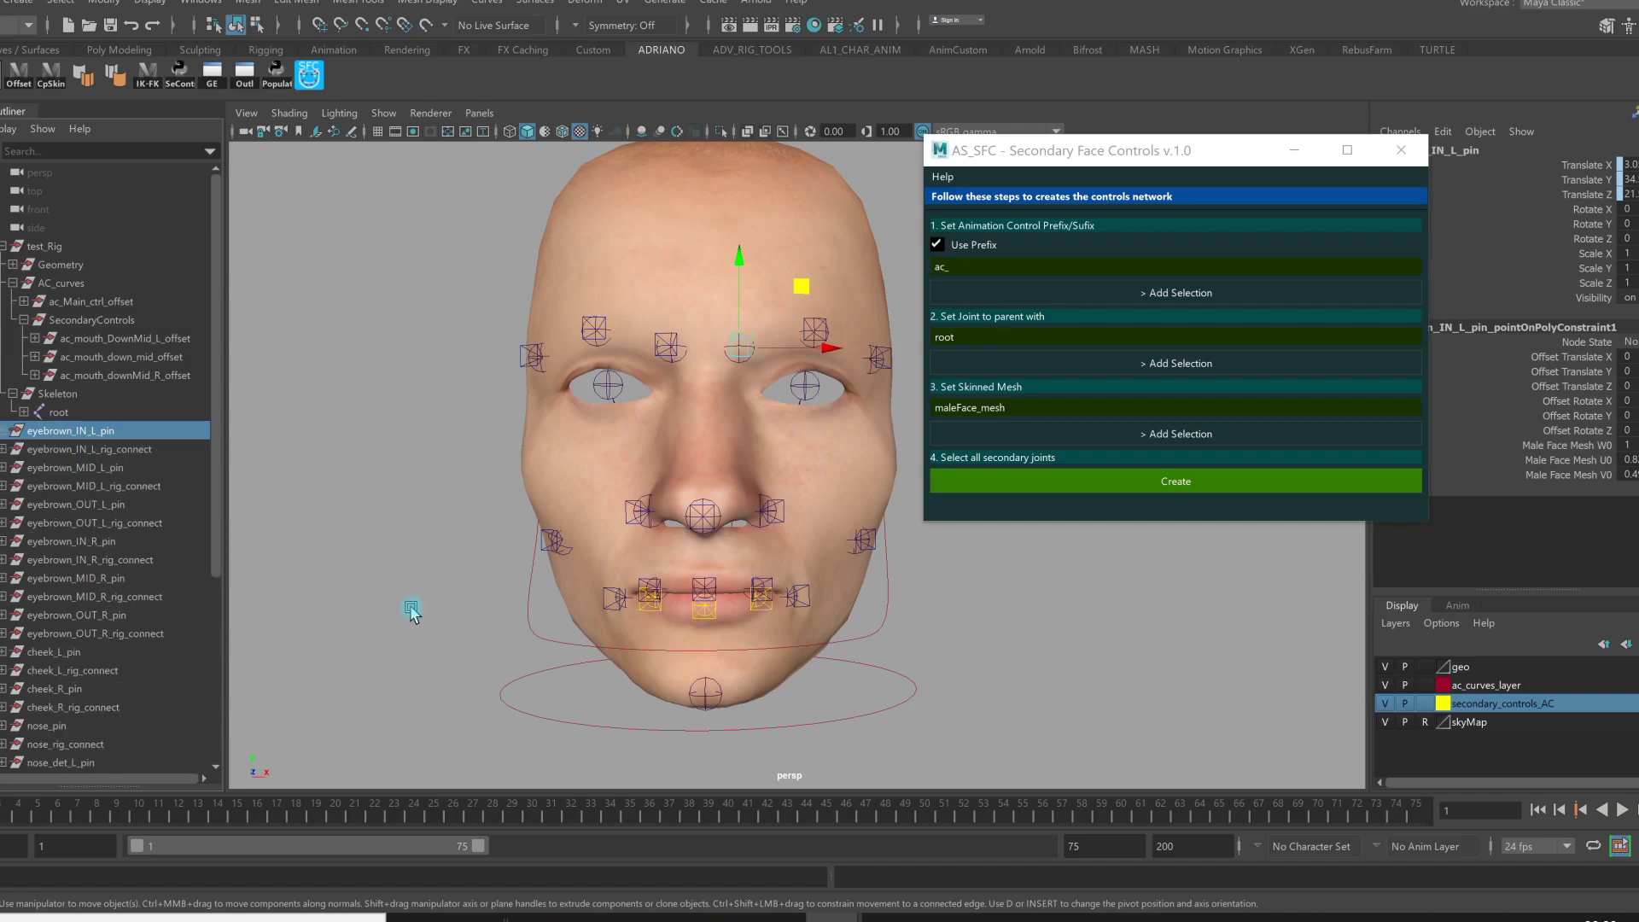
Expand the three lower-mouth offset groups left in SecondaryControls down to their joints
scroll(126, 524, down, 3)
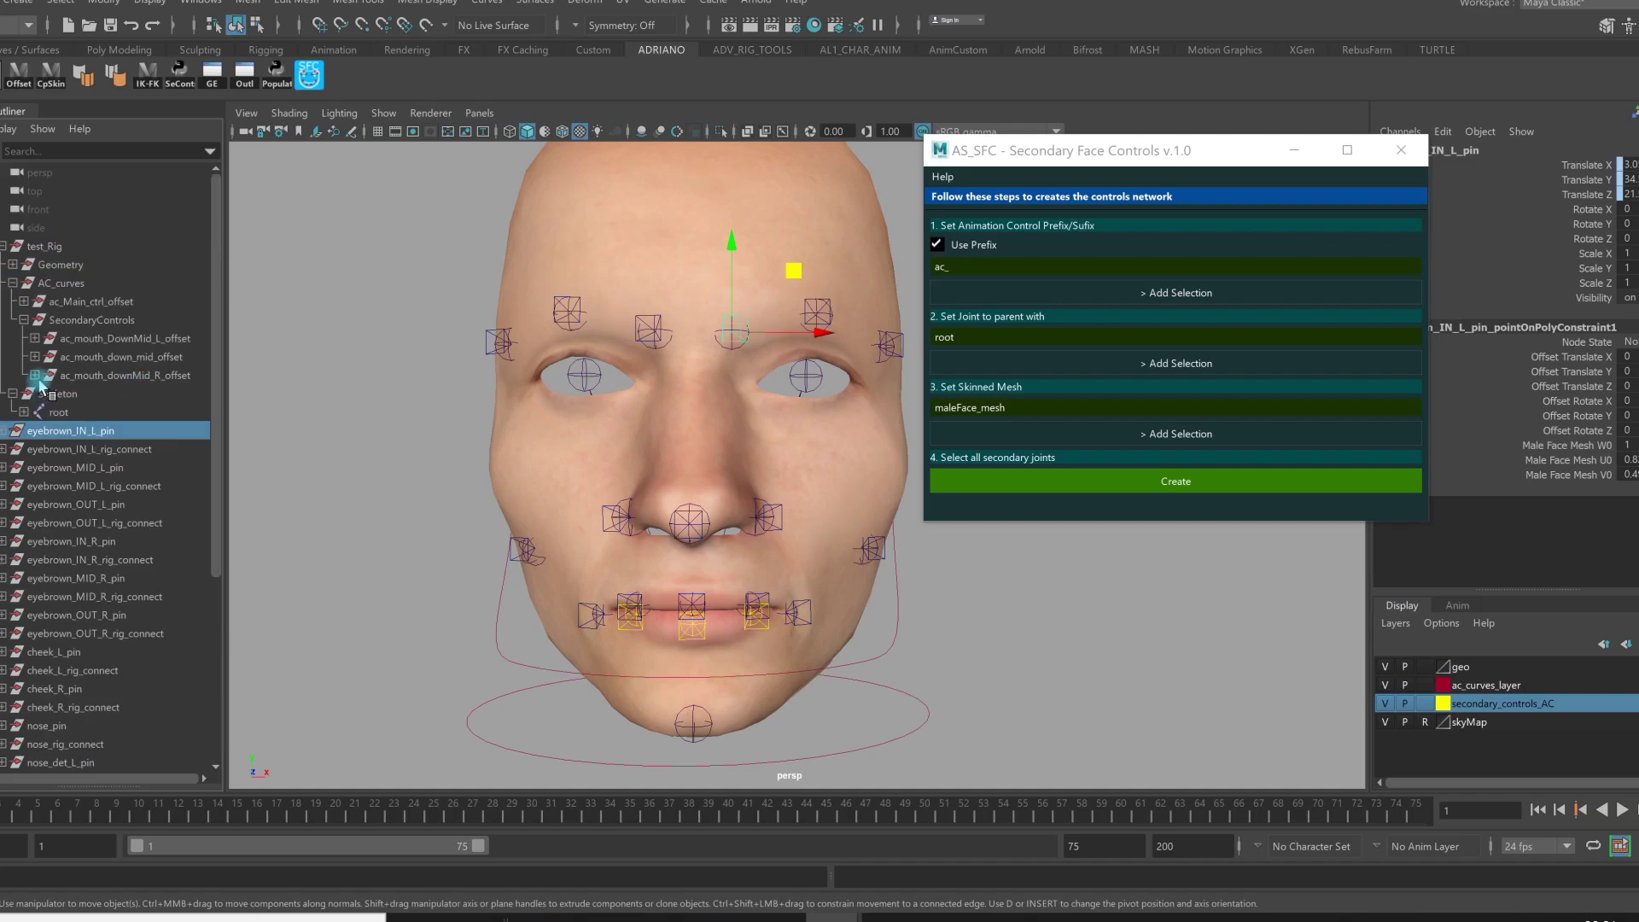
click(35, 367)
click(36, 339)
click(36, 339)
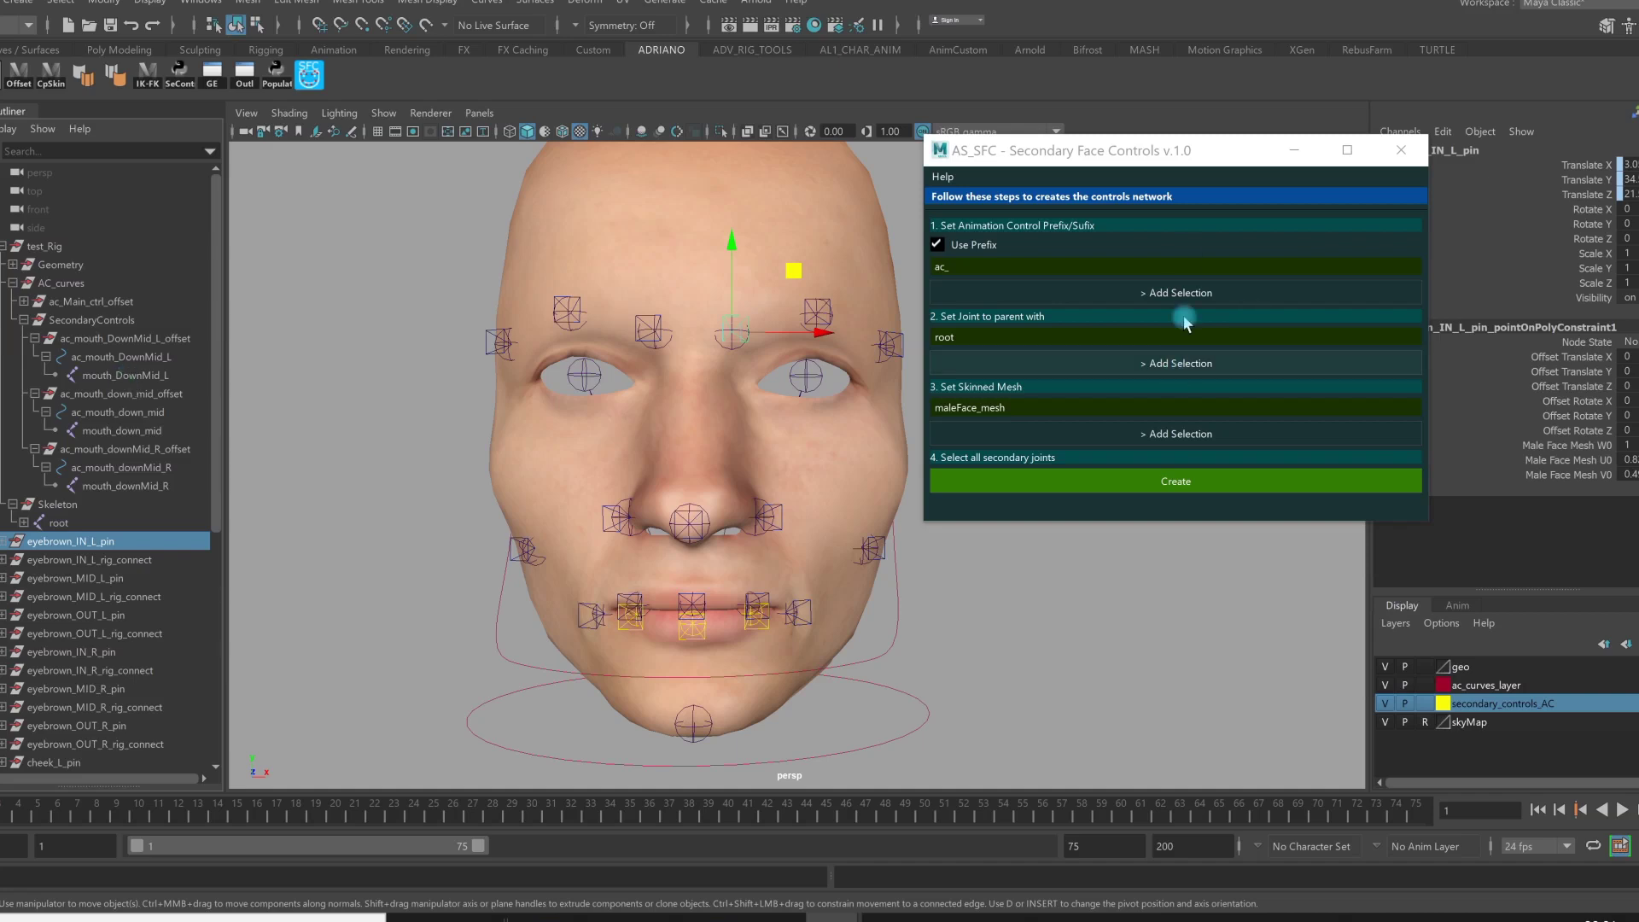
Expand the root joint and set its child joint jaw as the joint to parent with
click(24, 523)
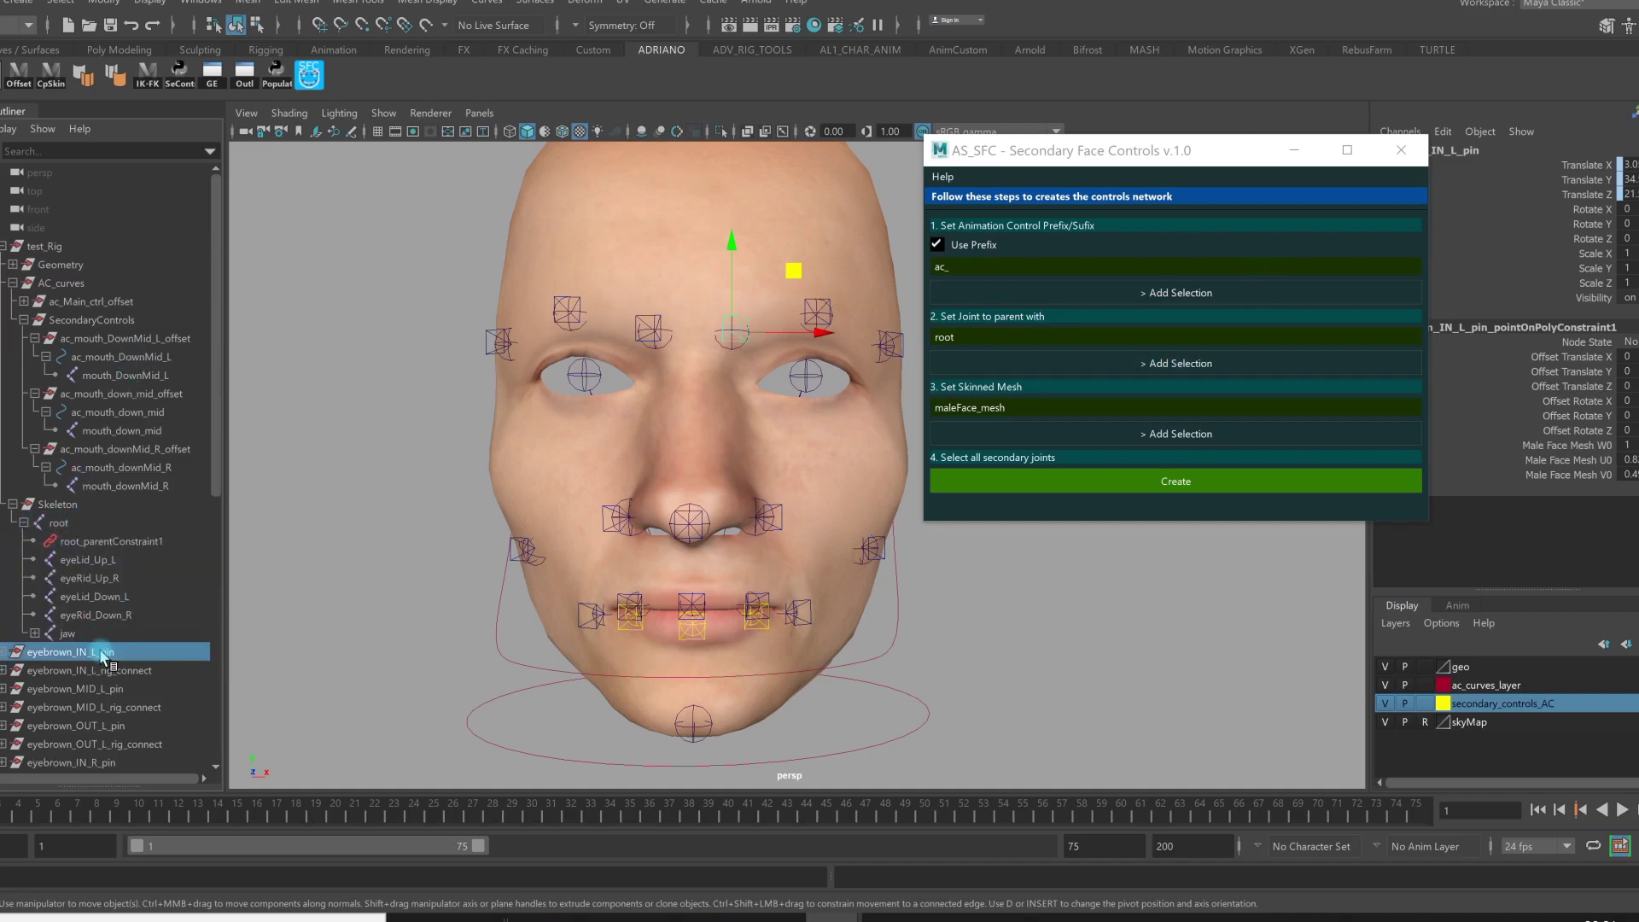
click(67, 634)
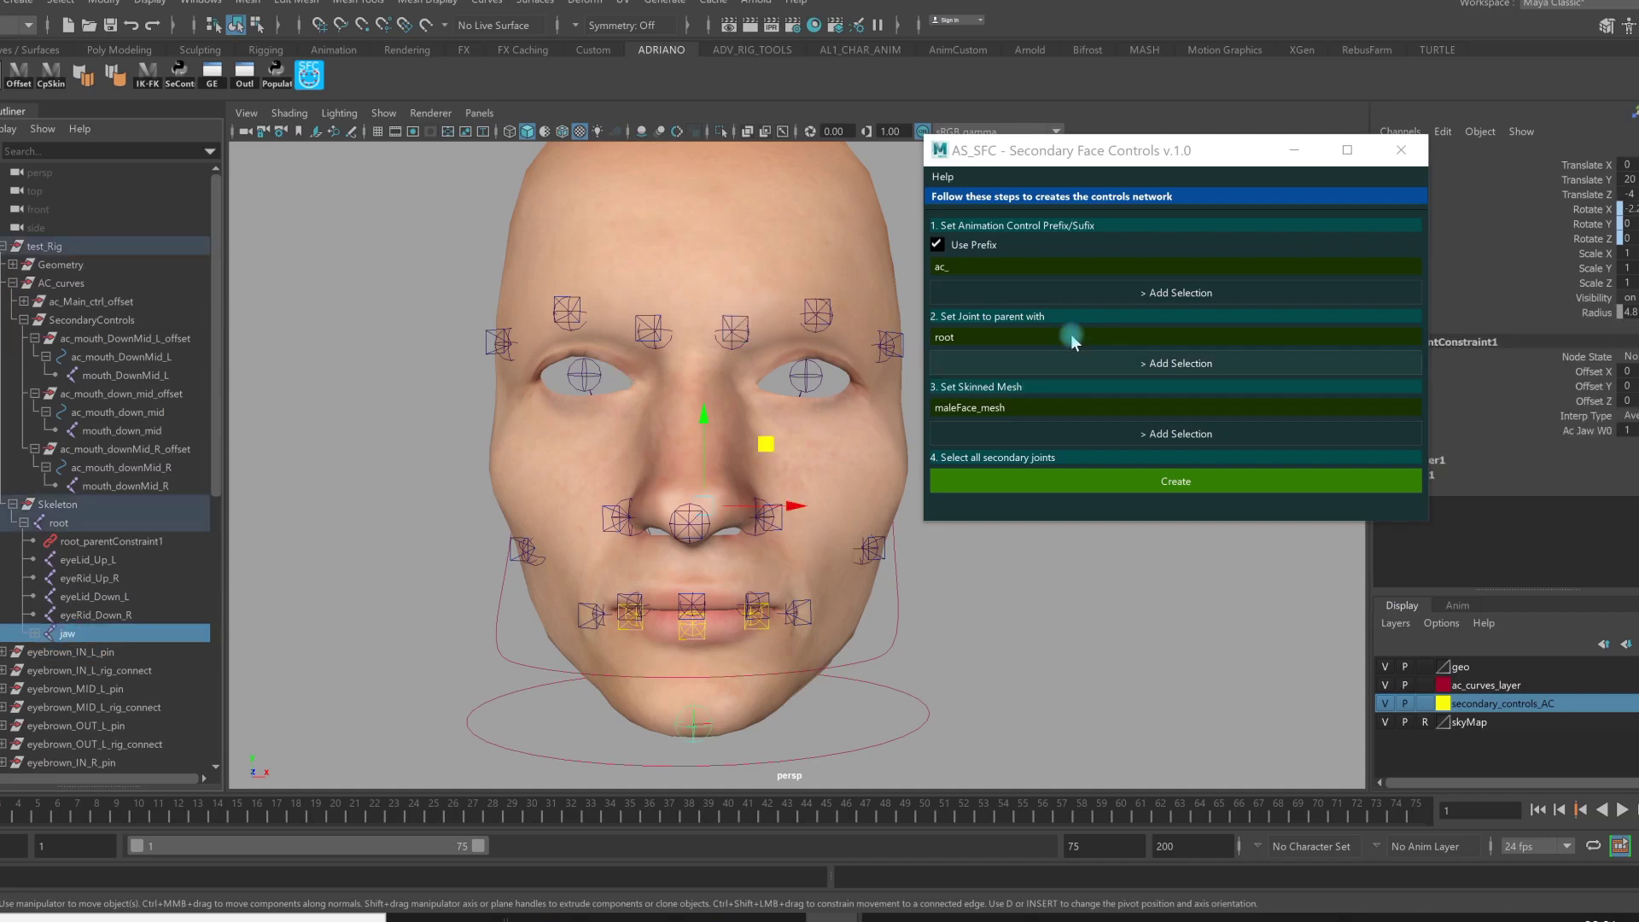
click(960, 365)
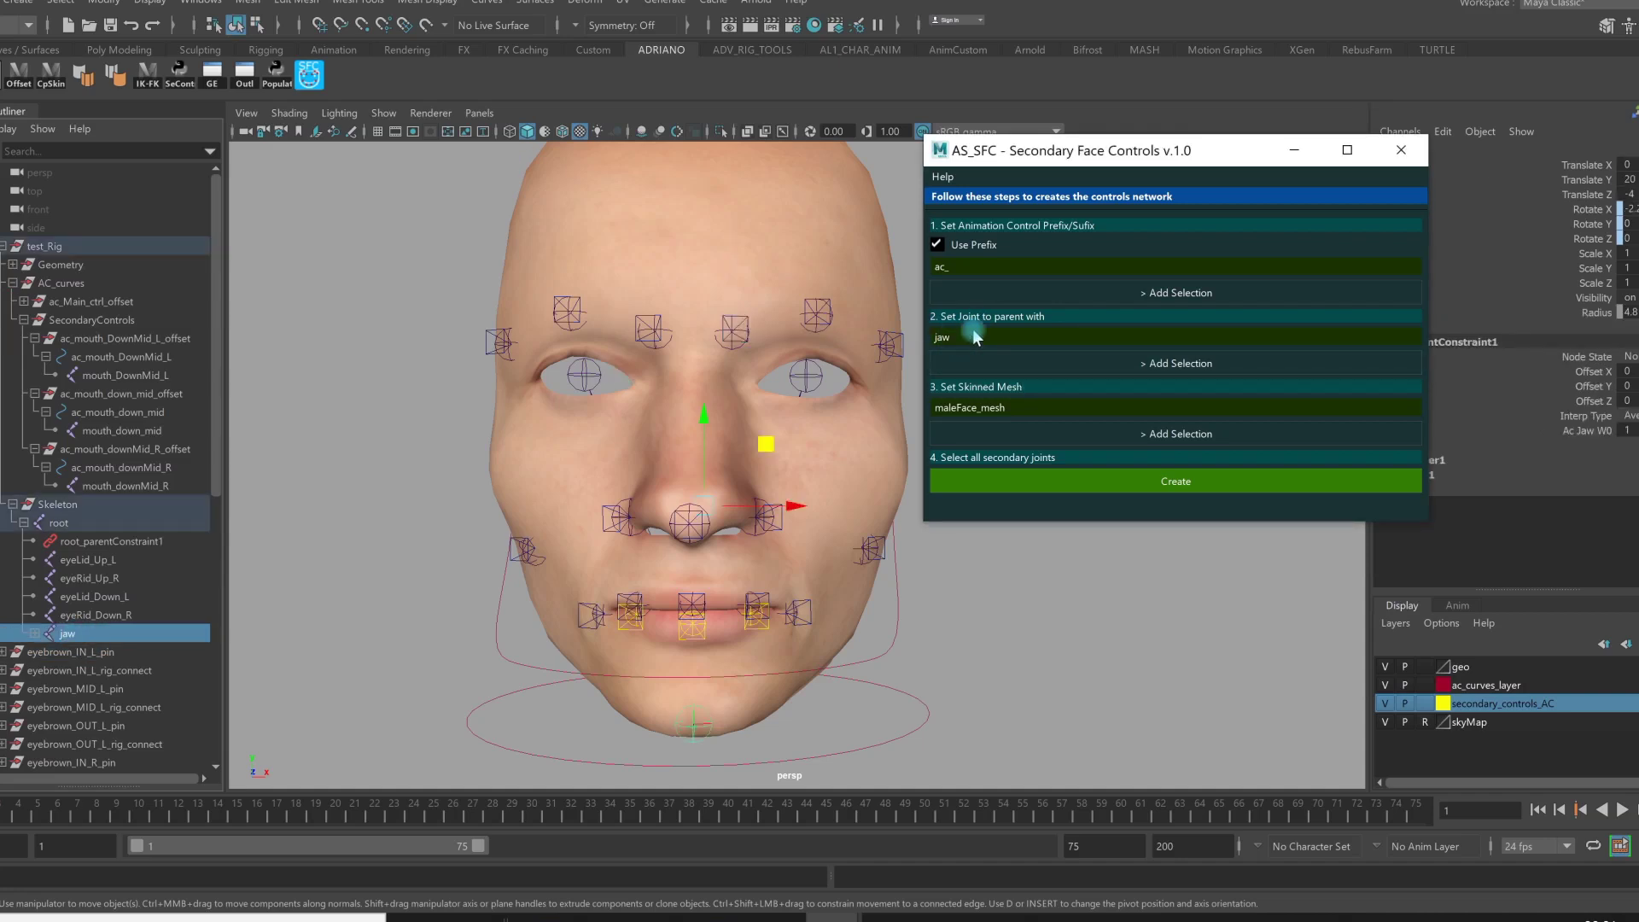
click(945, 342)
Select the mouth_DownMid_L, mouth_down_mid and mouth_downMid_R joints and create their controls network
click(109, 375)
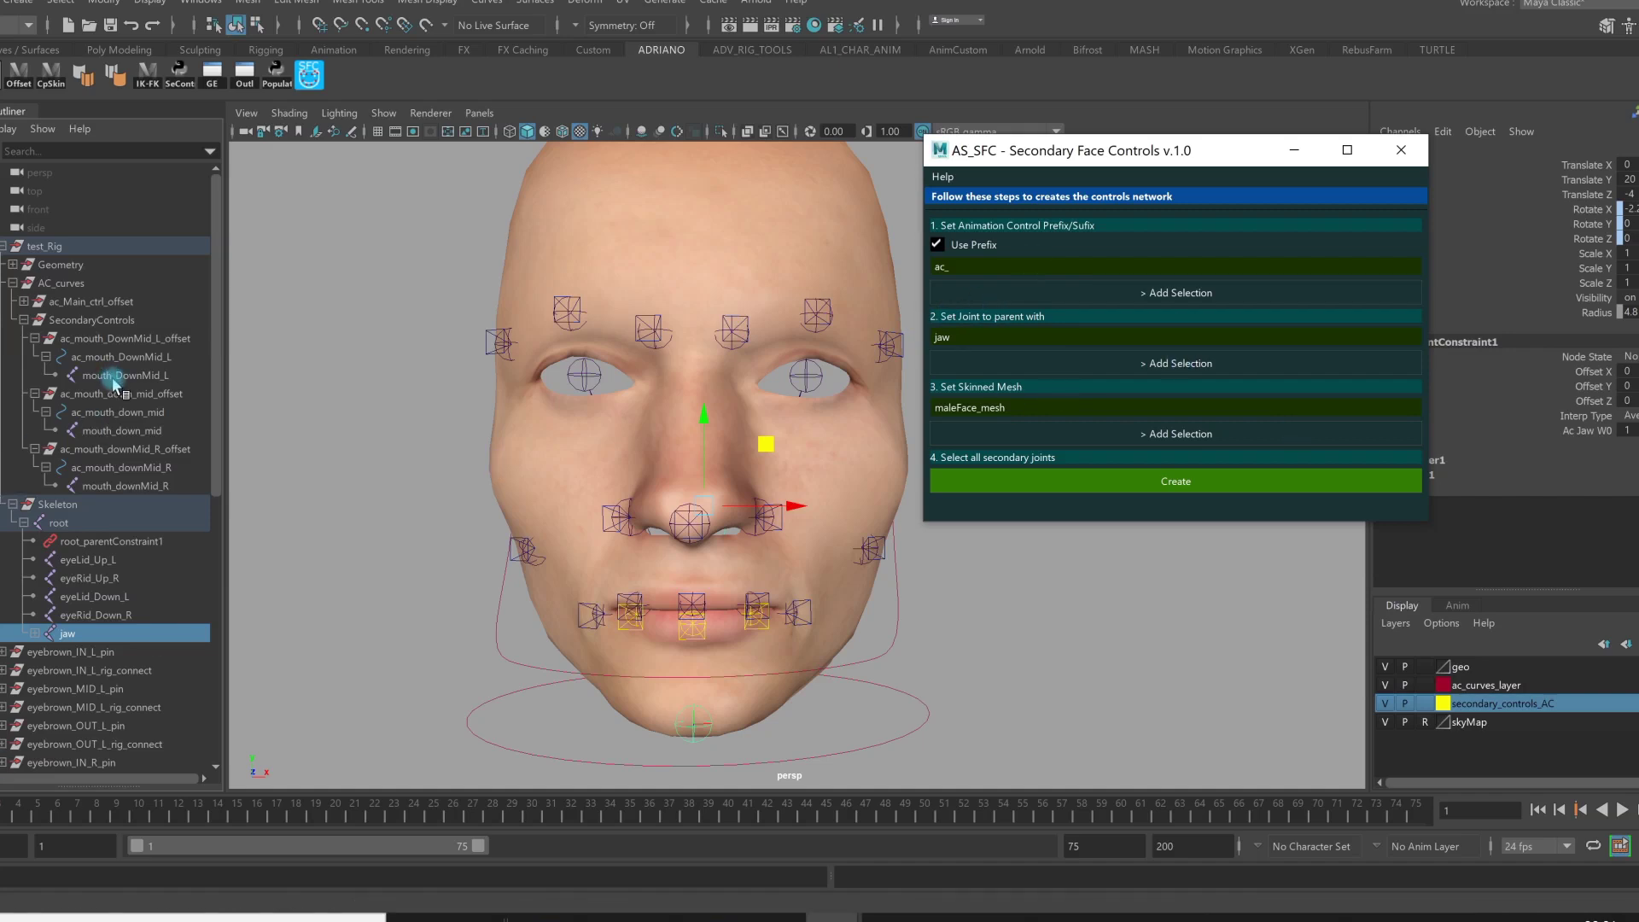
ctrl+click(124, 430)
ctrl+click(158, 486)
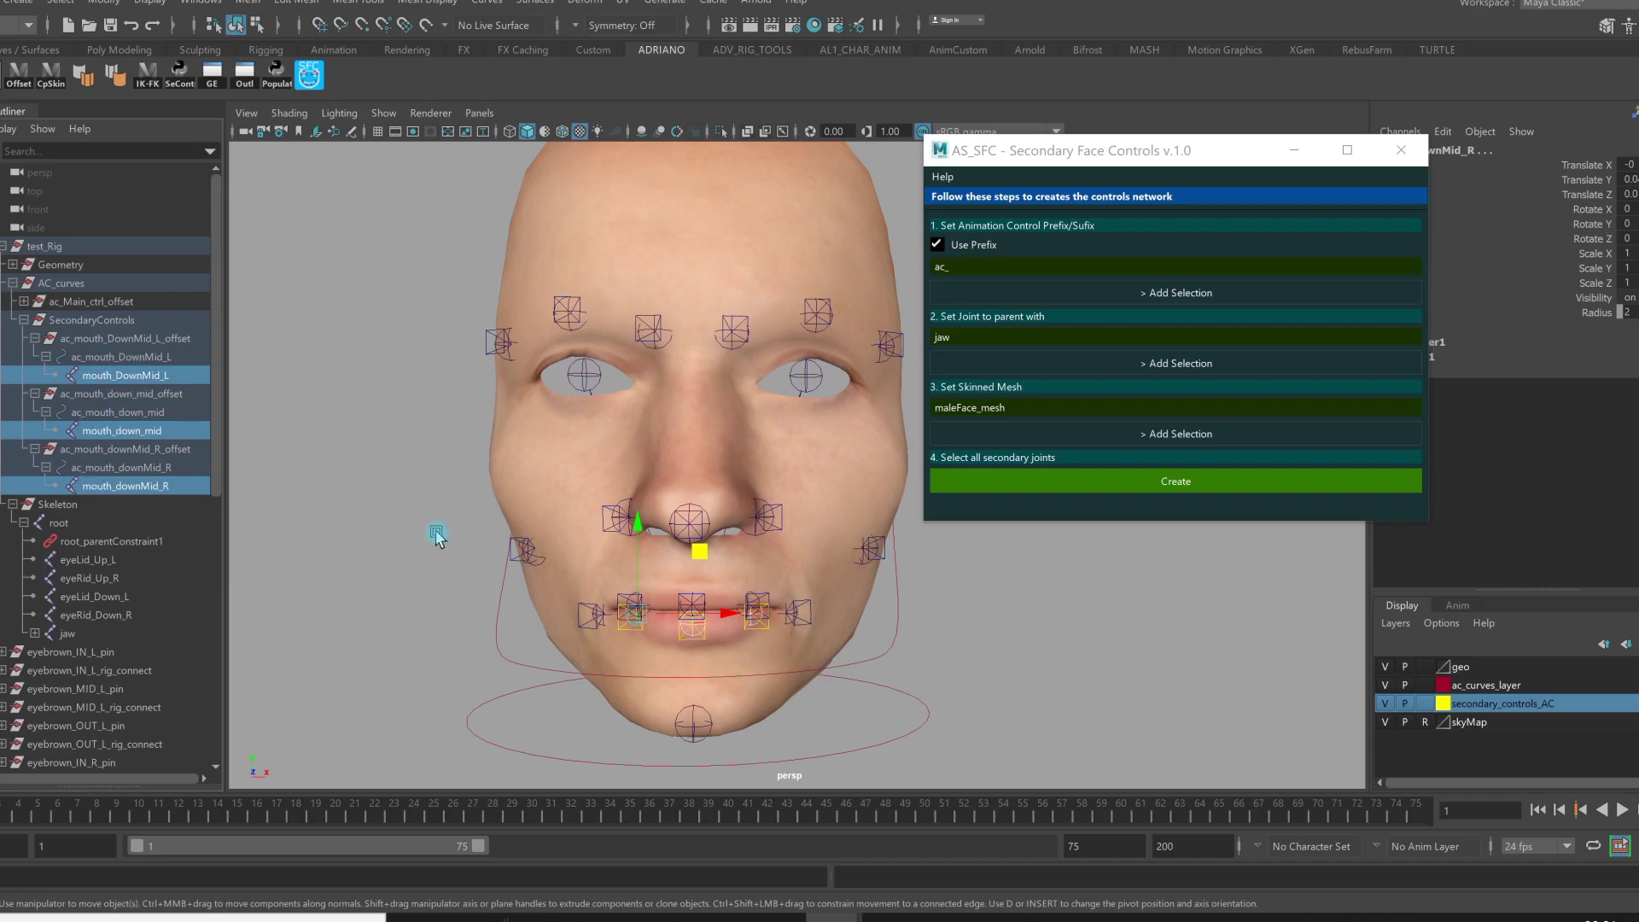
click(1209, 485)
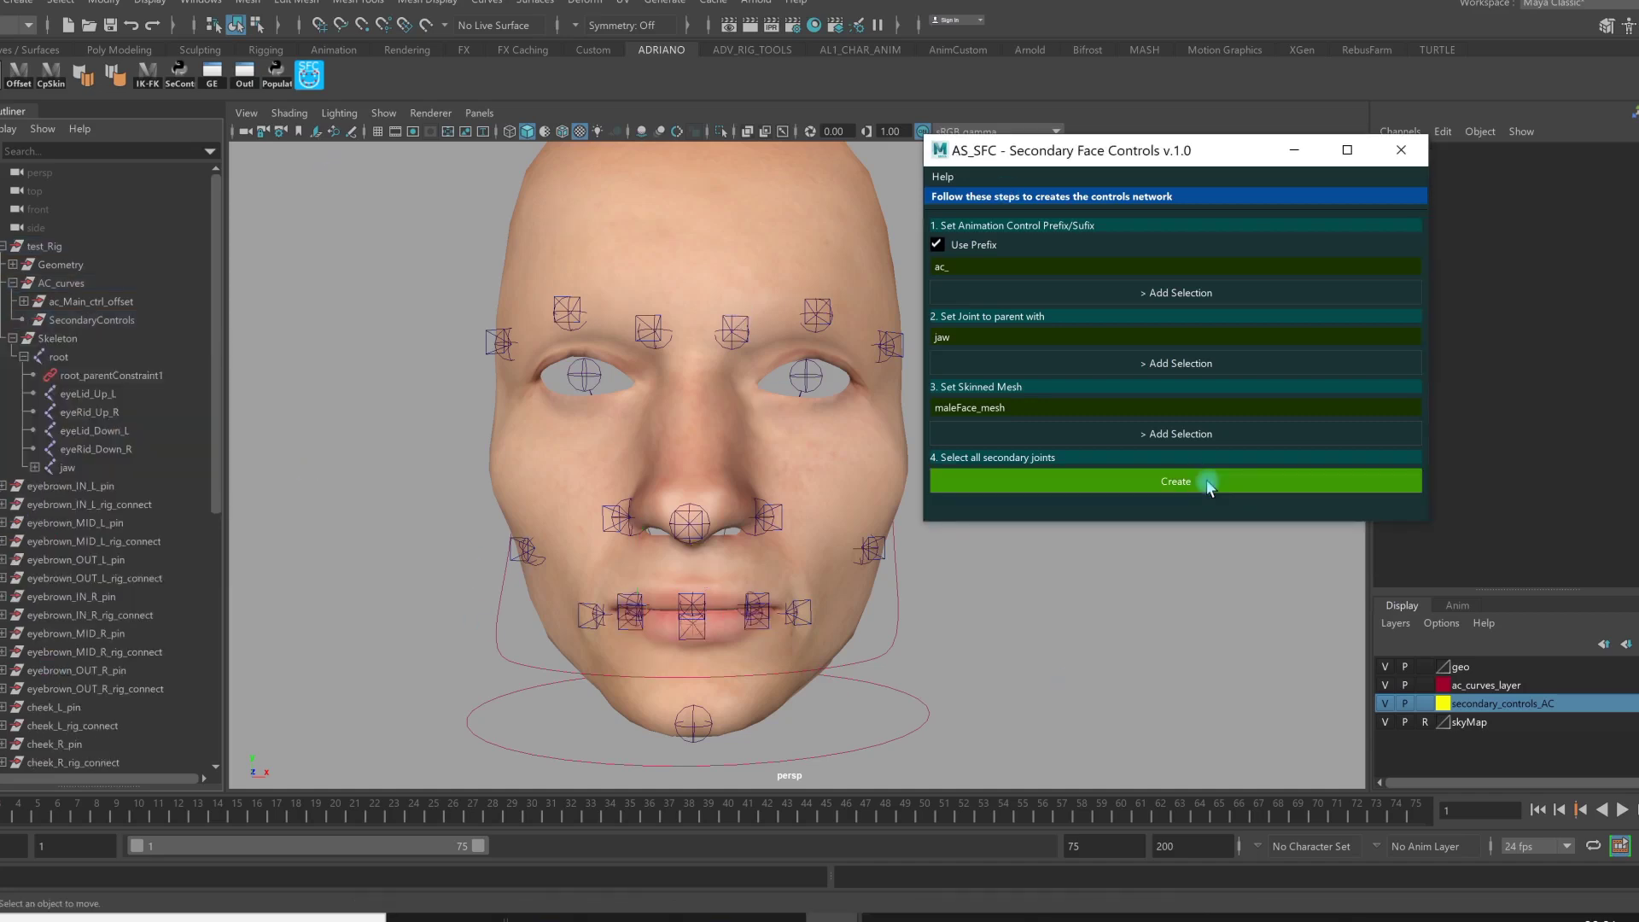
Collapse the Skeleton group and parent all the pin and rig_connect groups under SecondaryControls
click(21, 356)
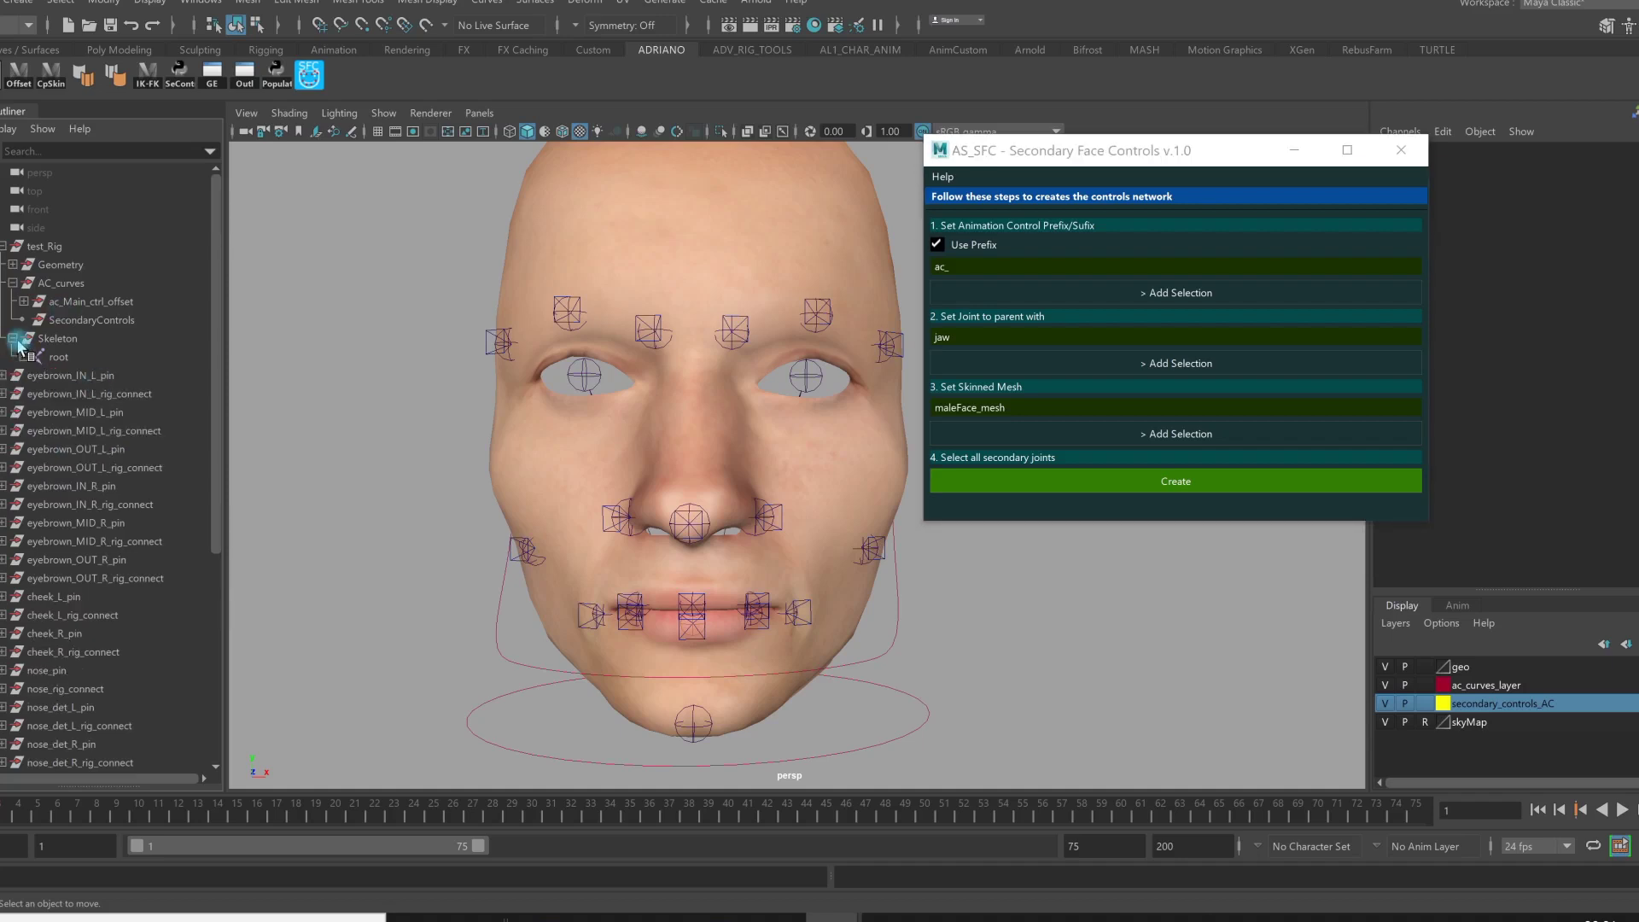
click(12, 339)
click(68, 356)
scroll(39, 538, down, 5)
shift+click(81, 734)
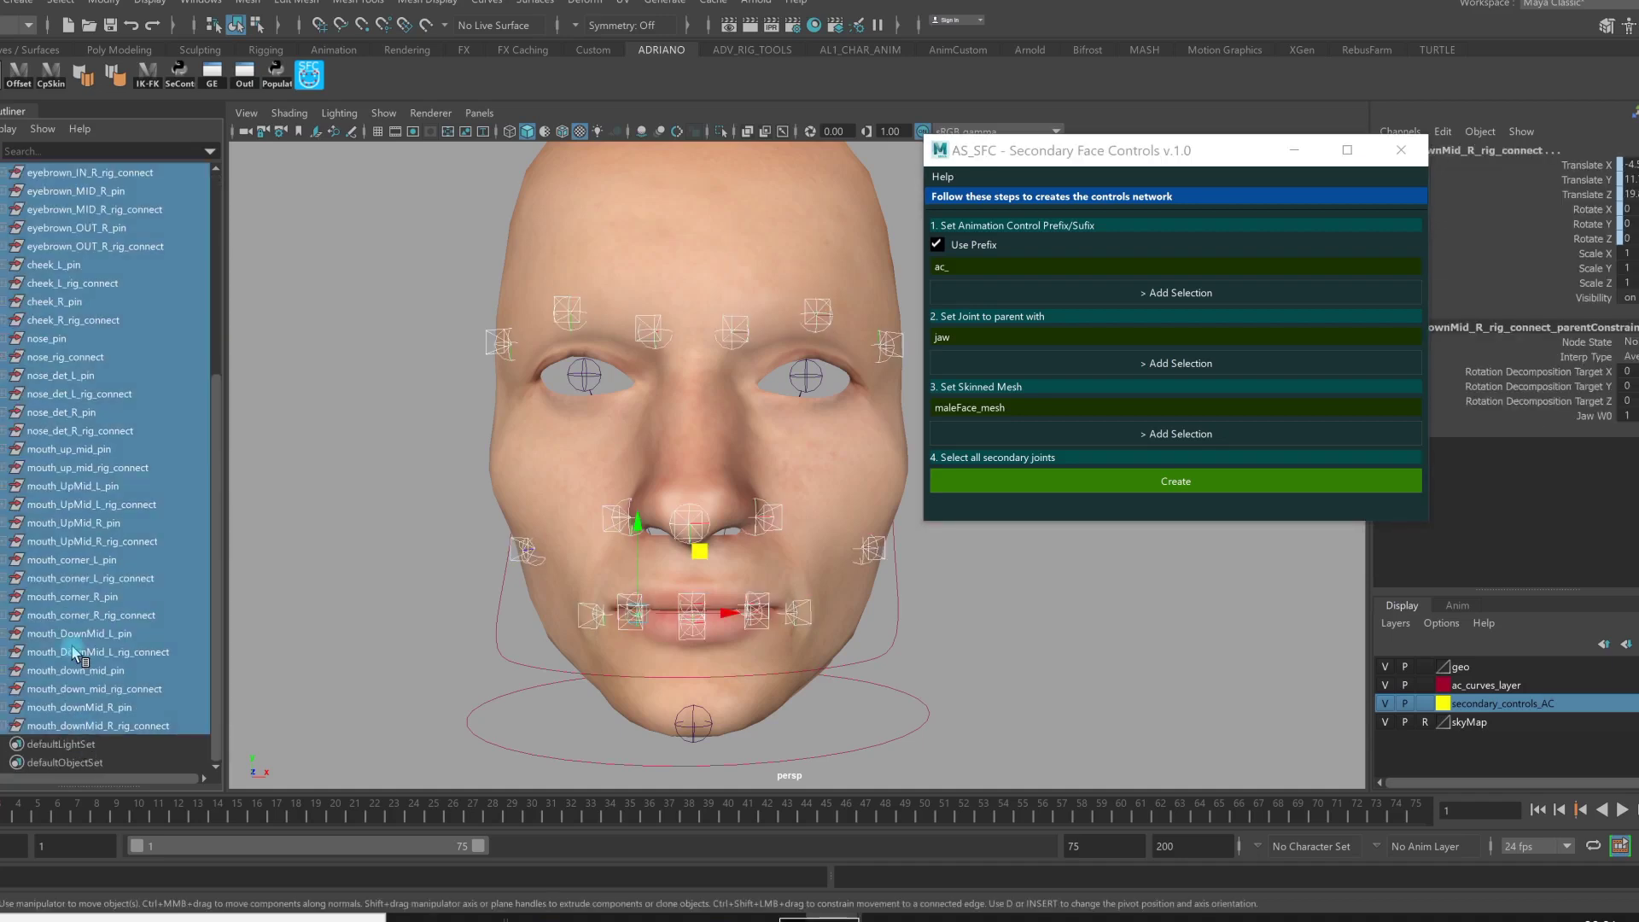
scroll(77, 654, up, 5)
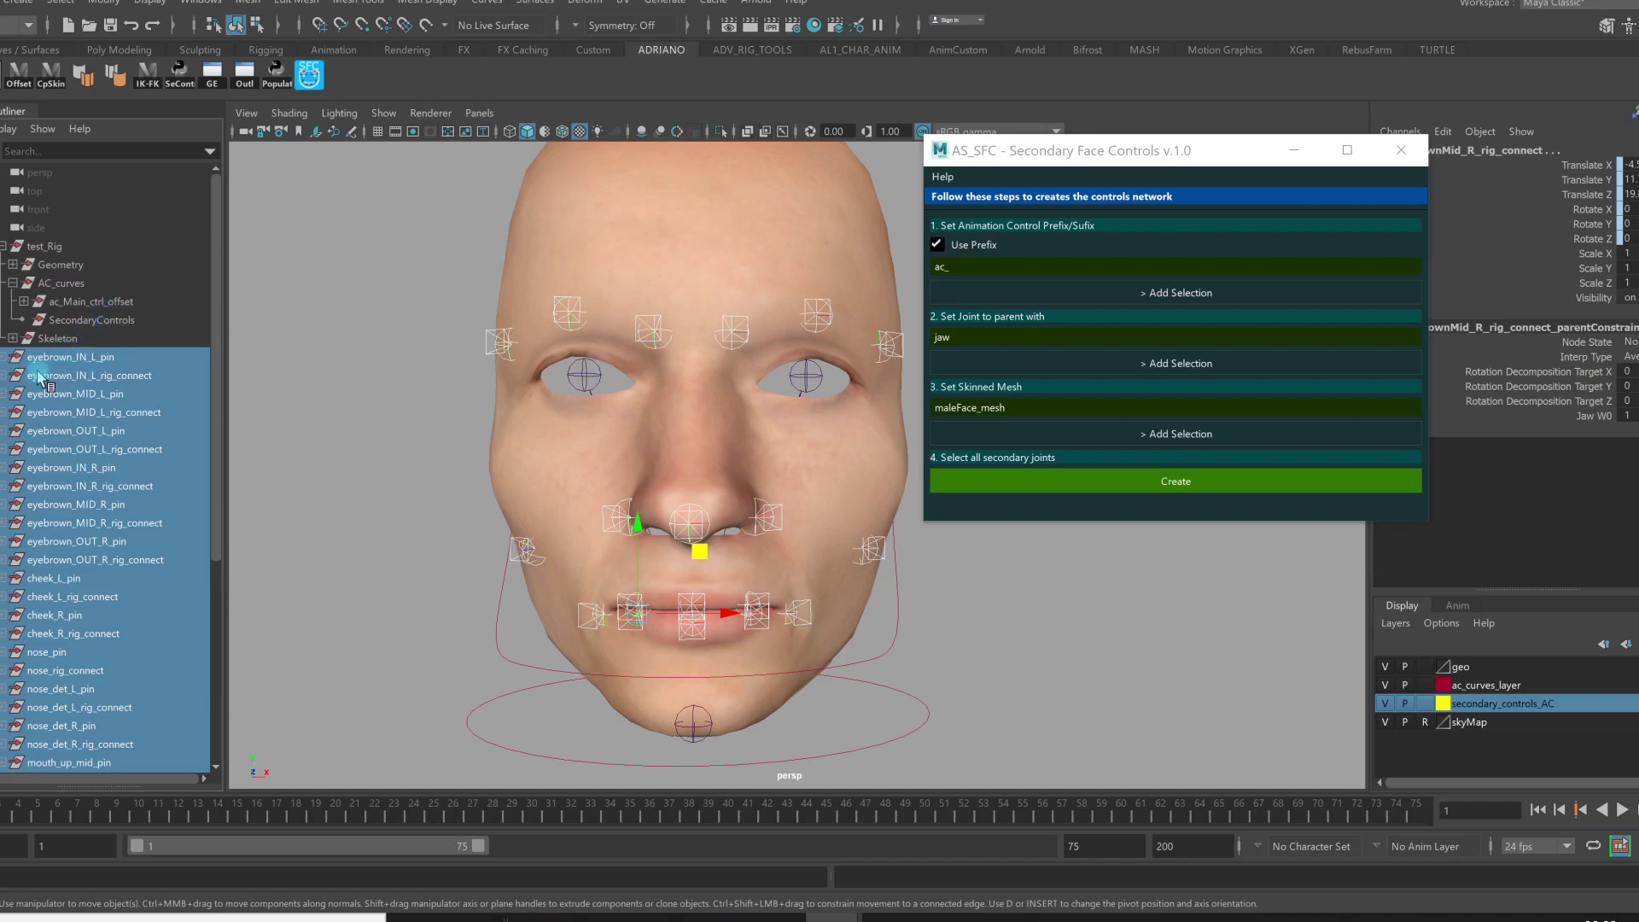
middle_drag(51, 361, 111, 329)
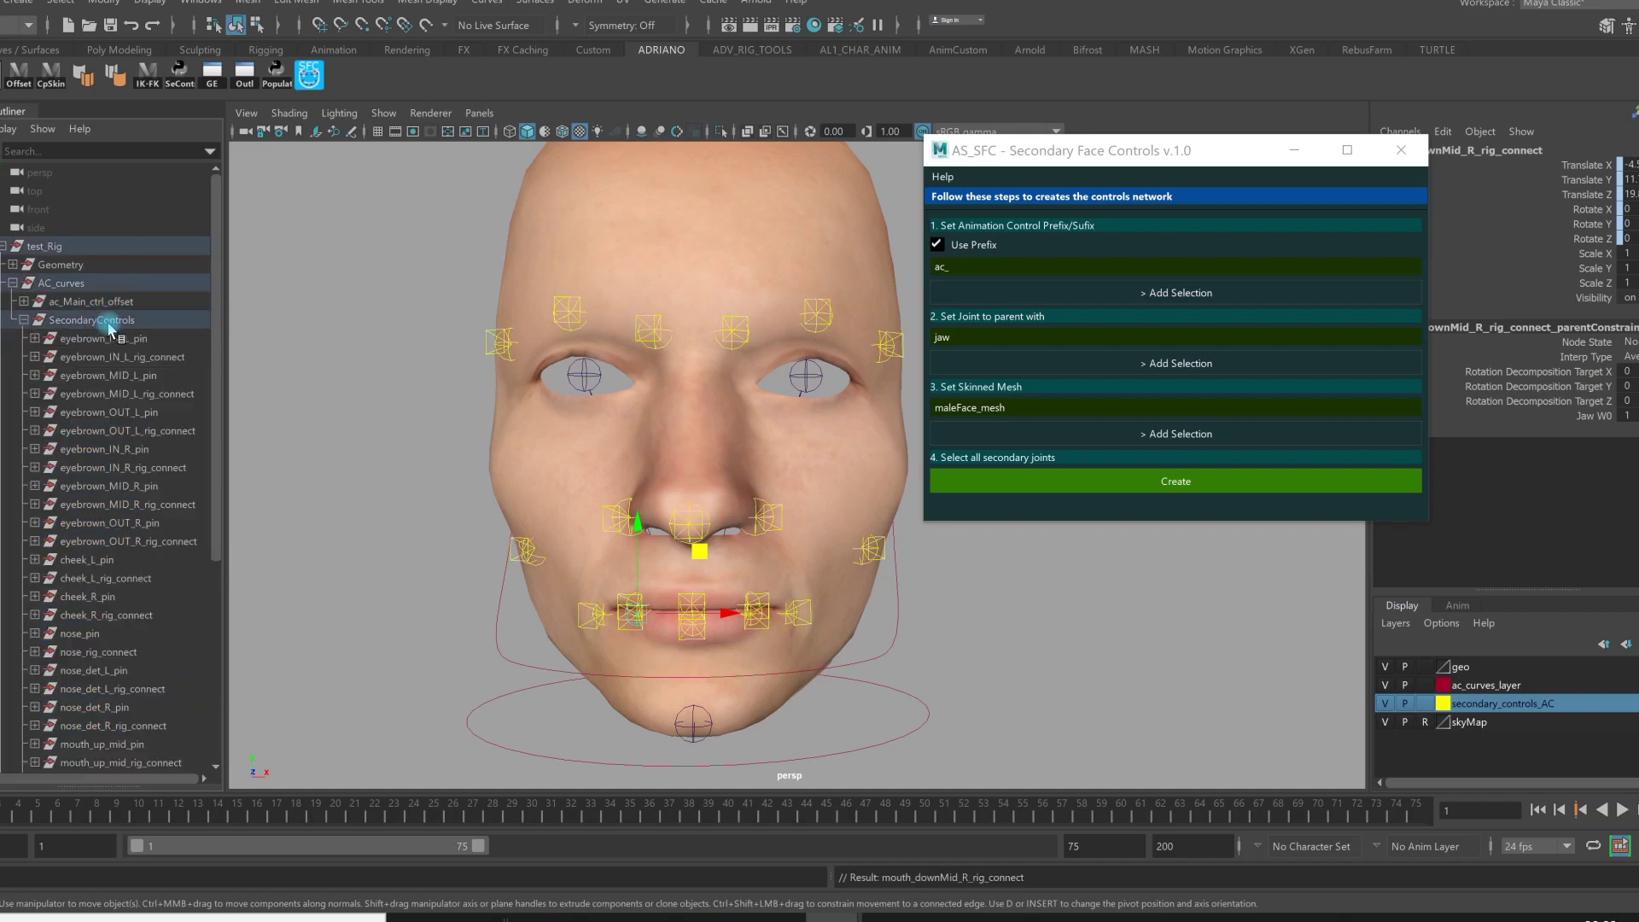
Collapse the SecondaryControls and AC_curves groups and clear the selection
click(24, 321)
click(13, 283)
click(972, 565)
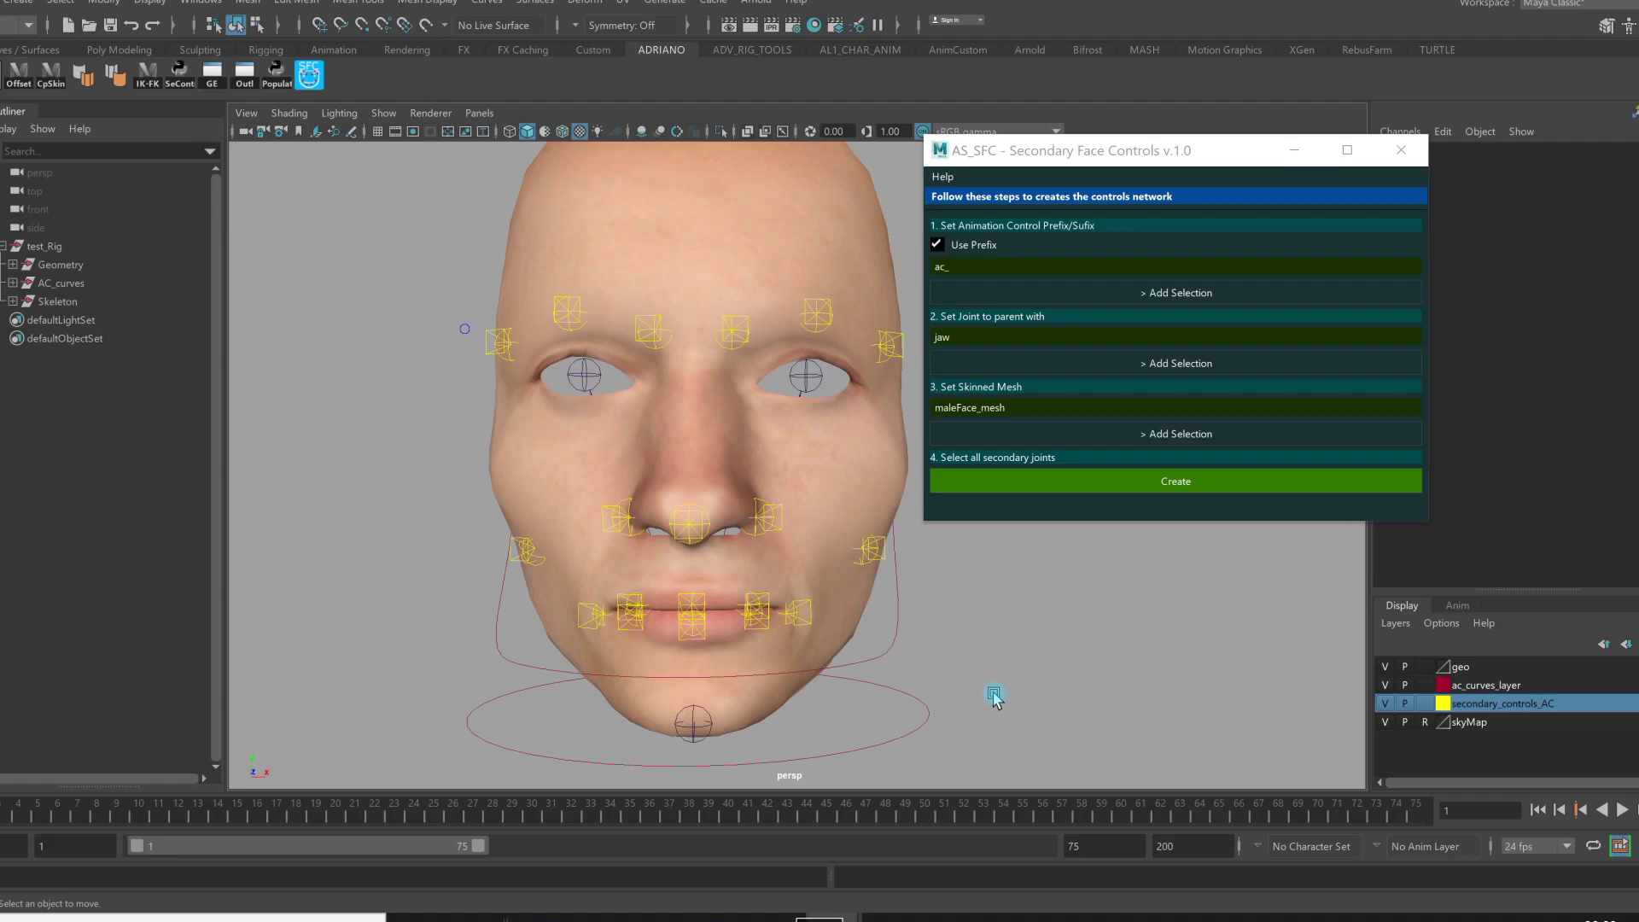
Select the main control curve around the face and make its Happy expression attribute active
alt+right_drag(922, 670, 874, 658)
click(880, 656)
click(1593, 344)
click(1594, 356)
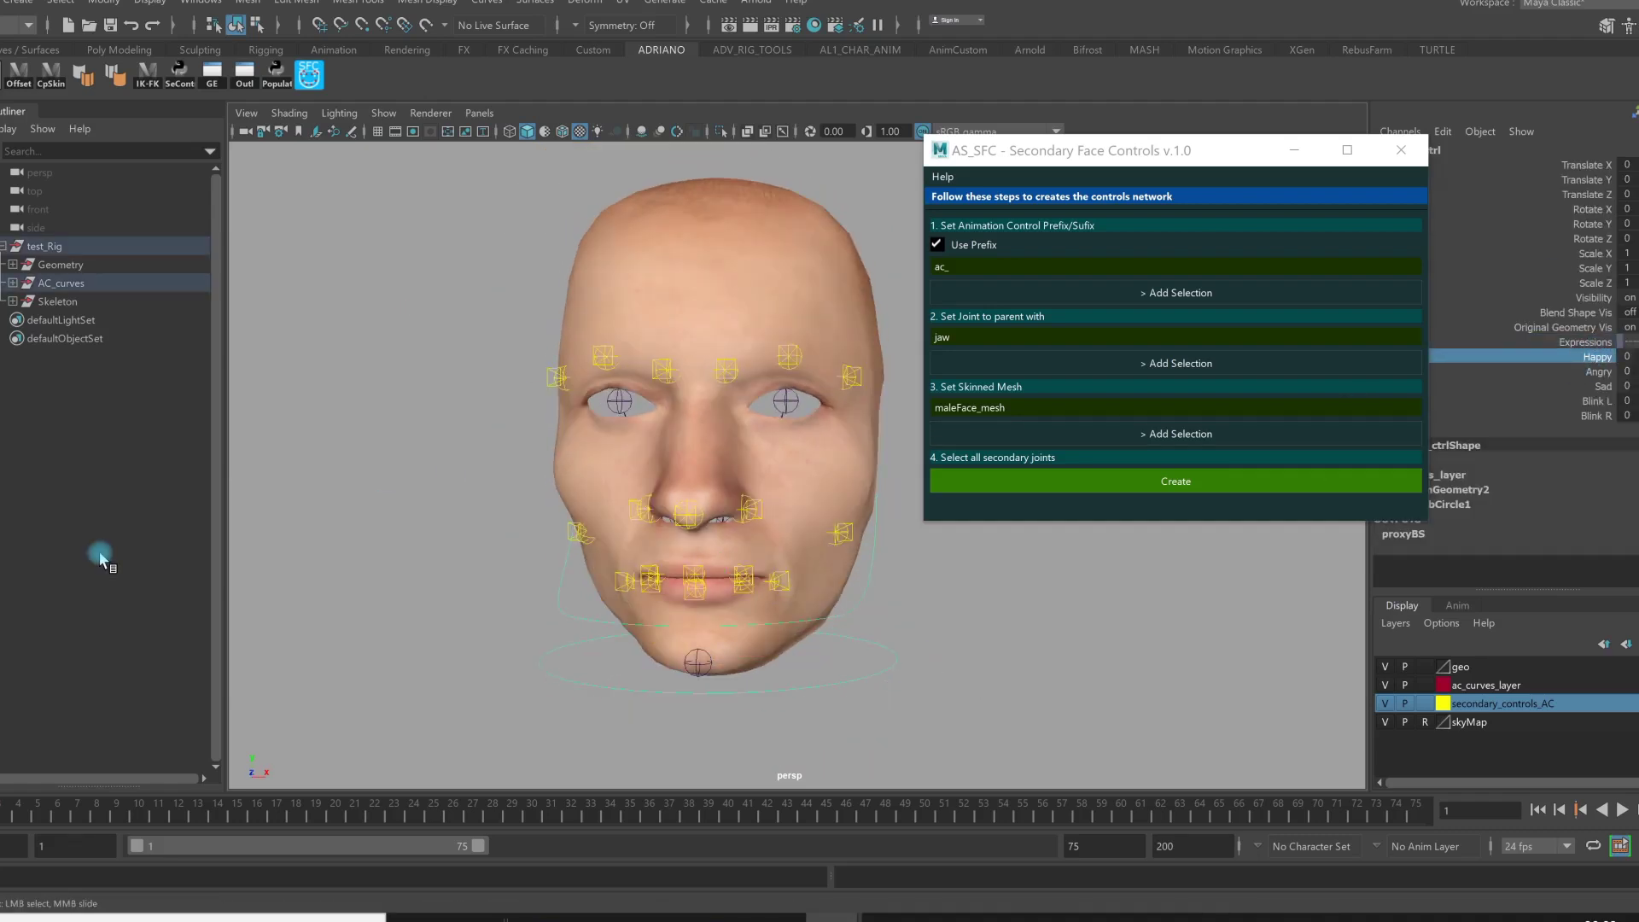
mouse_move(348, 485)
middle_down()
mouse_move(364, 470)
mouse_move(349, 476)
middle_up()
Hide the joints in the viewport and raise the main control's Happy expression to make the face smile
click(401, 113)
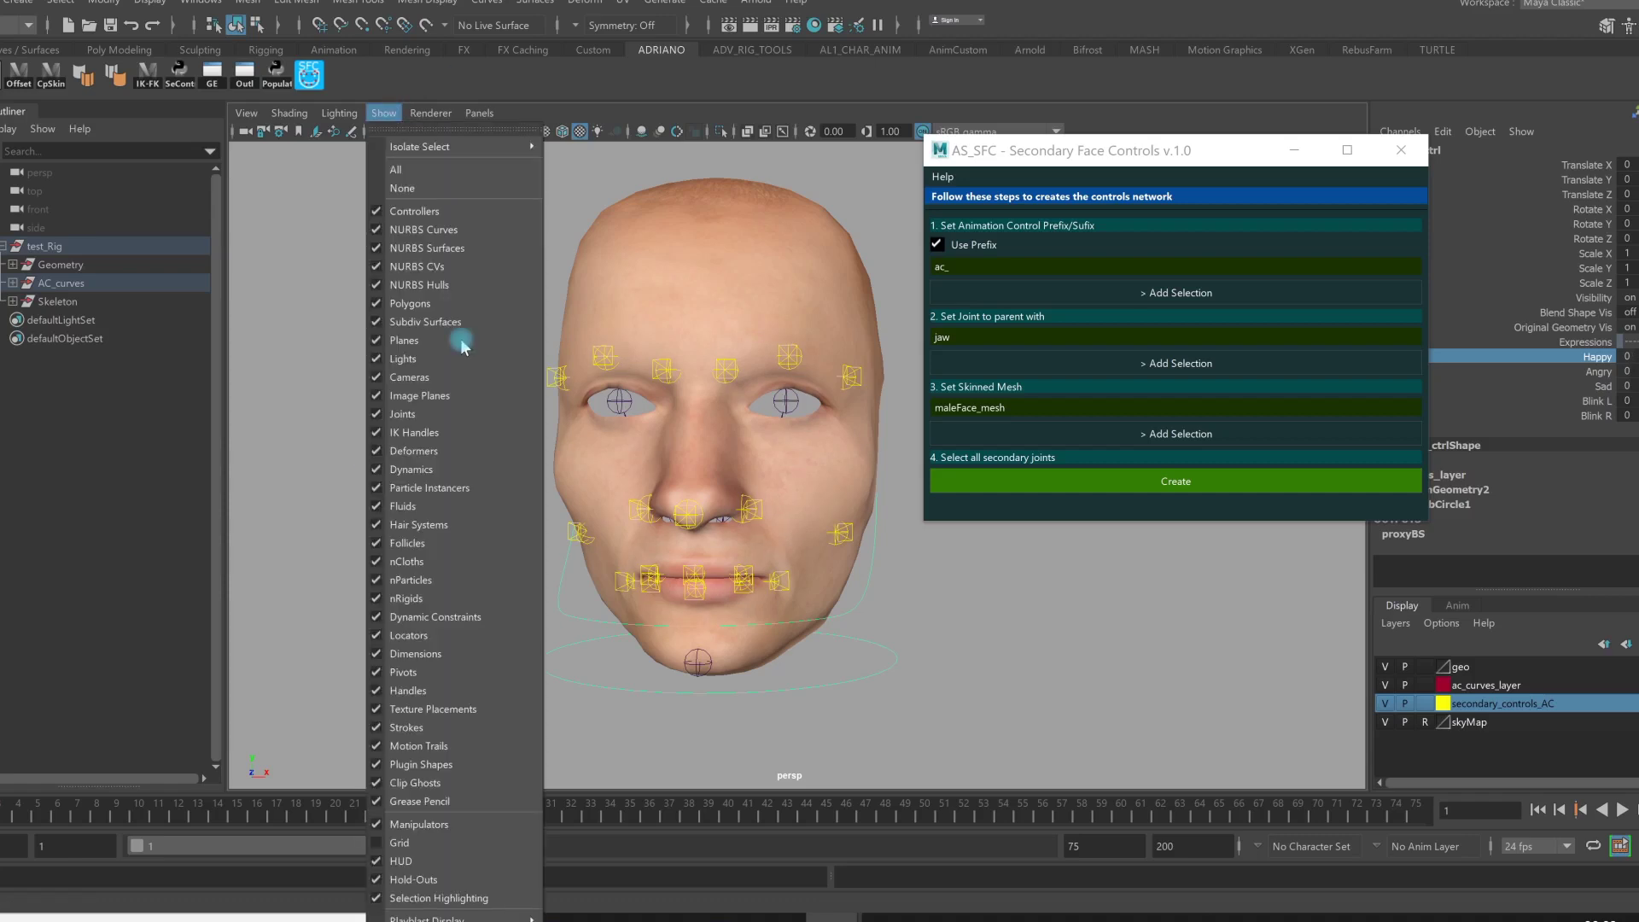
click(461, 418)
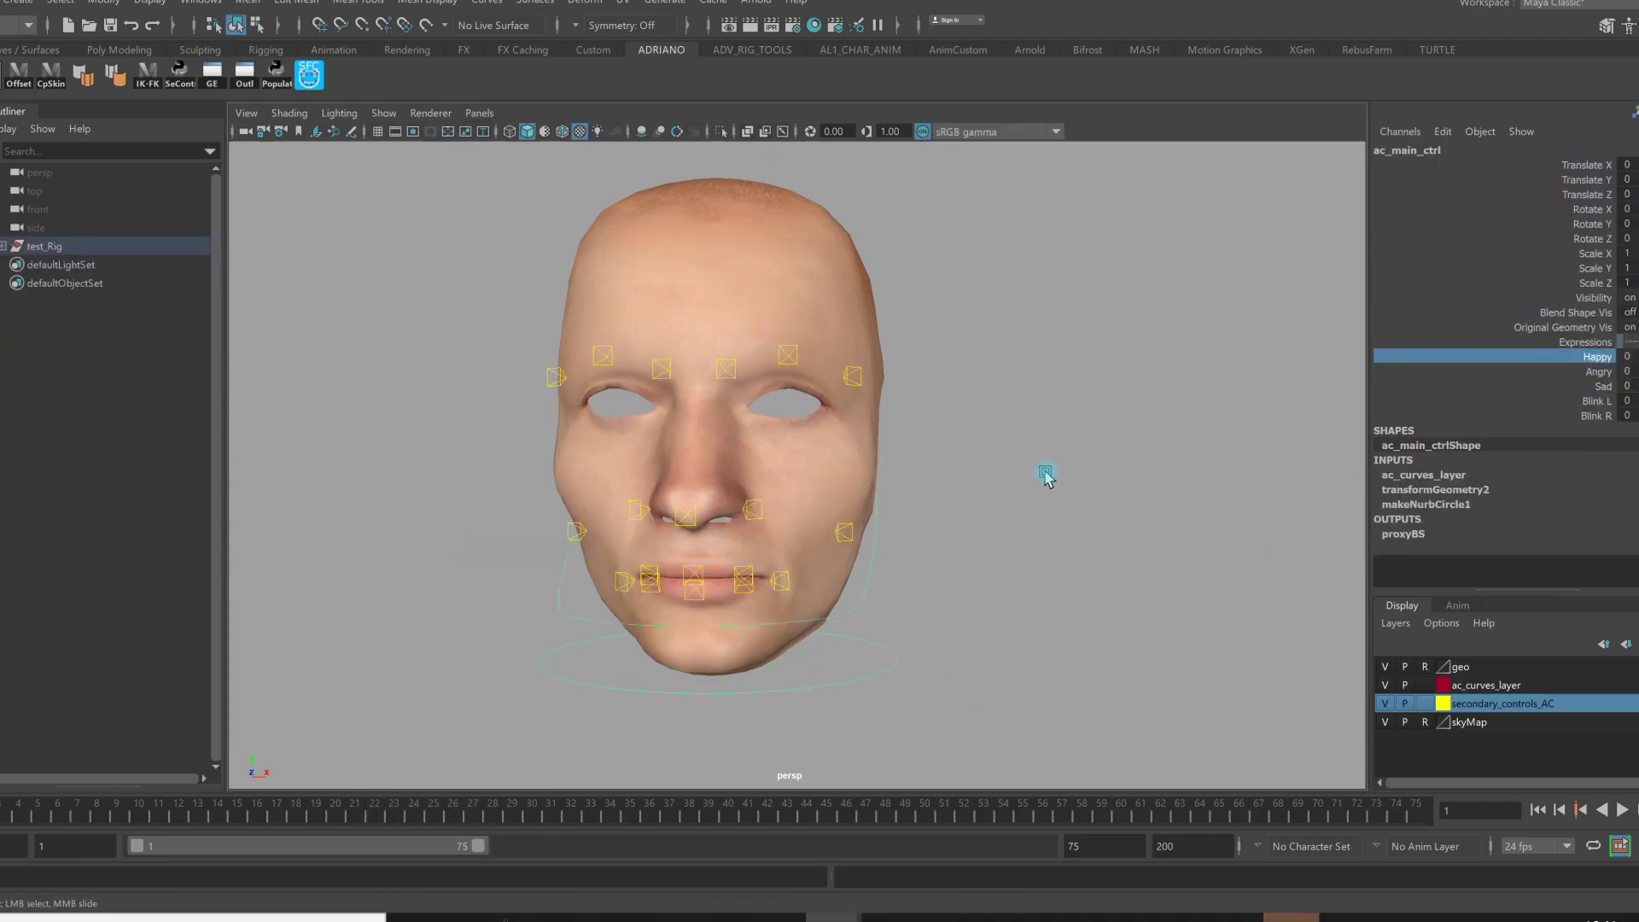
middle_drag(1046, 476, 1056, 482)
Move the mouth corner and upper lip secondary controls with the Move tool to adjust the smile
click(800, 533)
key(w)
drag(854, 477, 857, 469)
click(756, 555)
drag(750, 484, 749, 461)
click(692, 564)
drag(694, 527, 757, 507)
click(757, 557)
click(801, 529)
drag(852, 469, 844, 448)
Move the inner eyebrow control and the nose control to test them, and clear the selection
click(725, 367)
click(662, 370)
shift+click(728, 358)
drag(726, 317, 797, 304)
click(796, 339)
click(694, 515)
drag(693, 480, 777, 447)
click(965, 563)
Select the jaw control curve and switch to the Rotate tool
click(851, 610)
key(e)
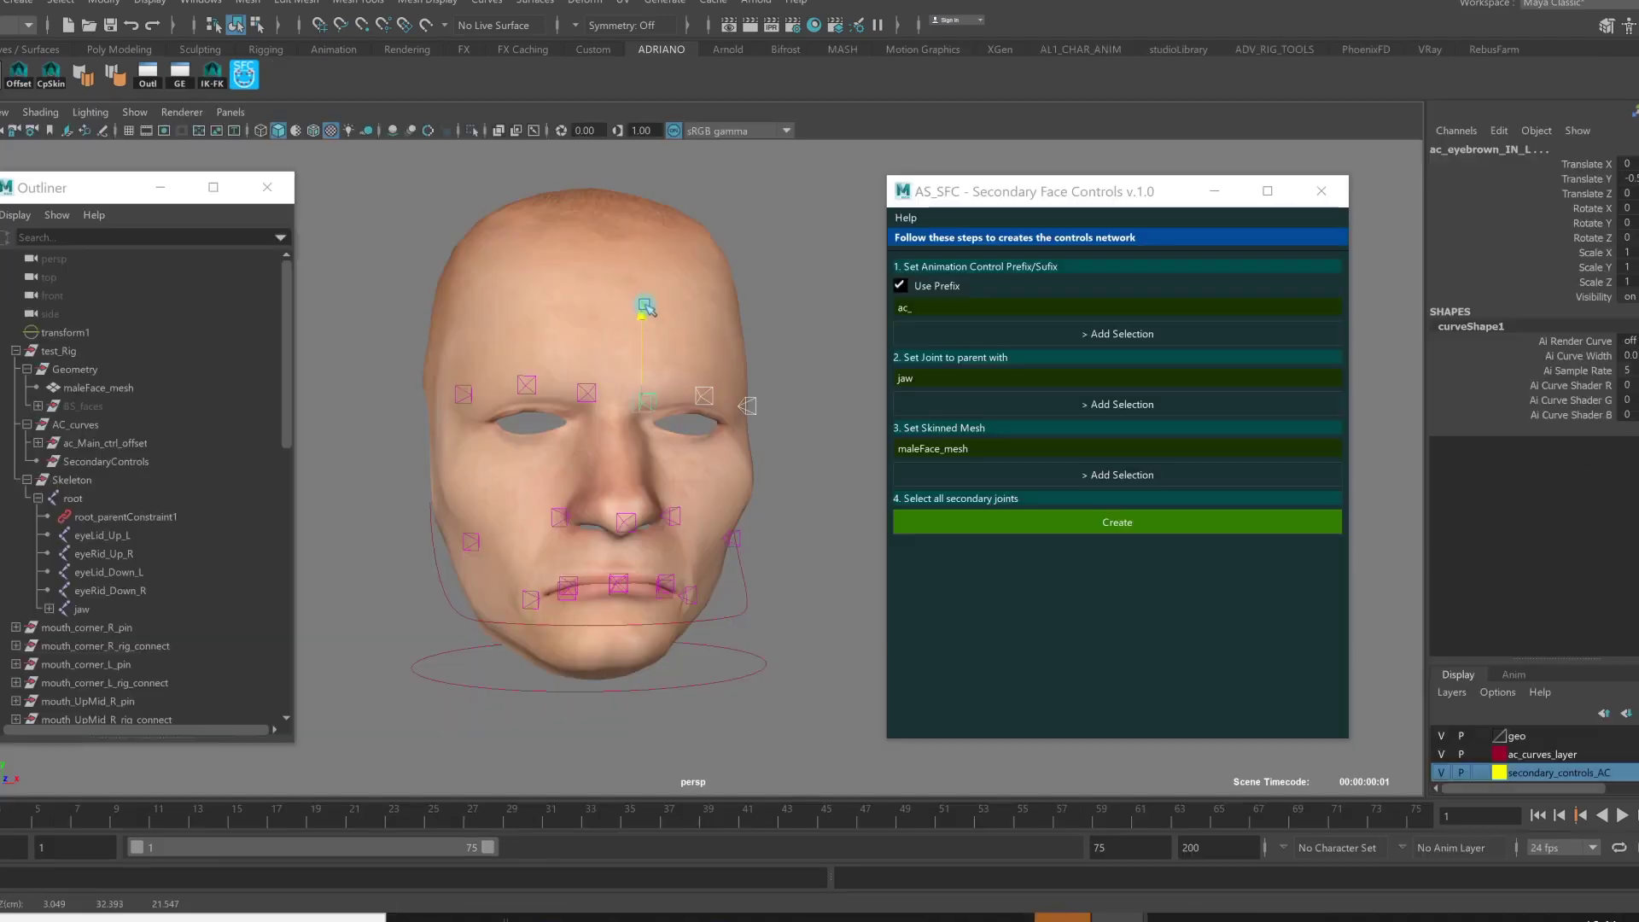
click(646, 393)
Move the ac_nose control slightly sideways and up, and pick the control at the middle of the mouth
click(634, 521)
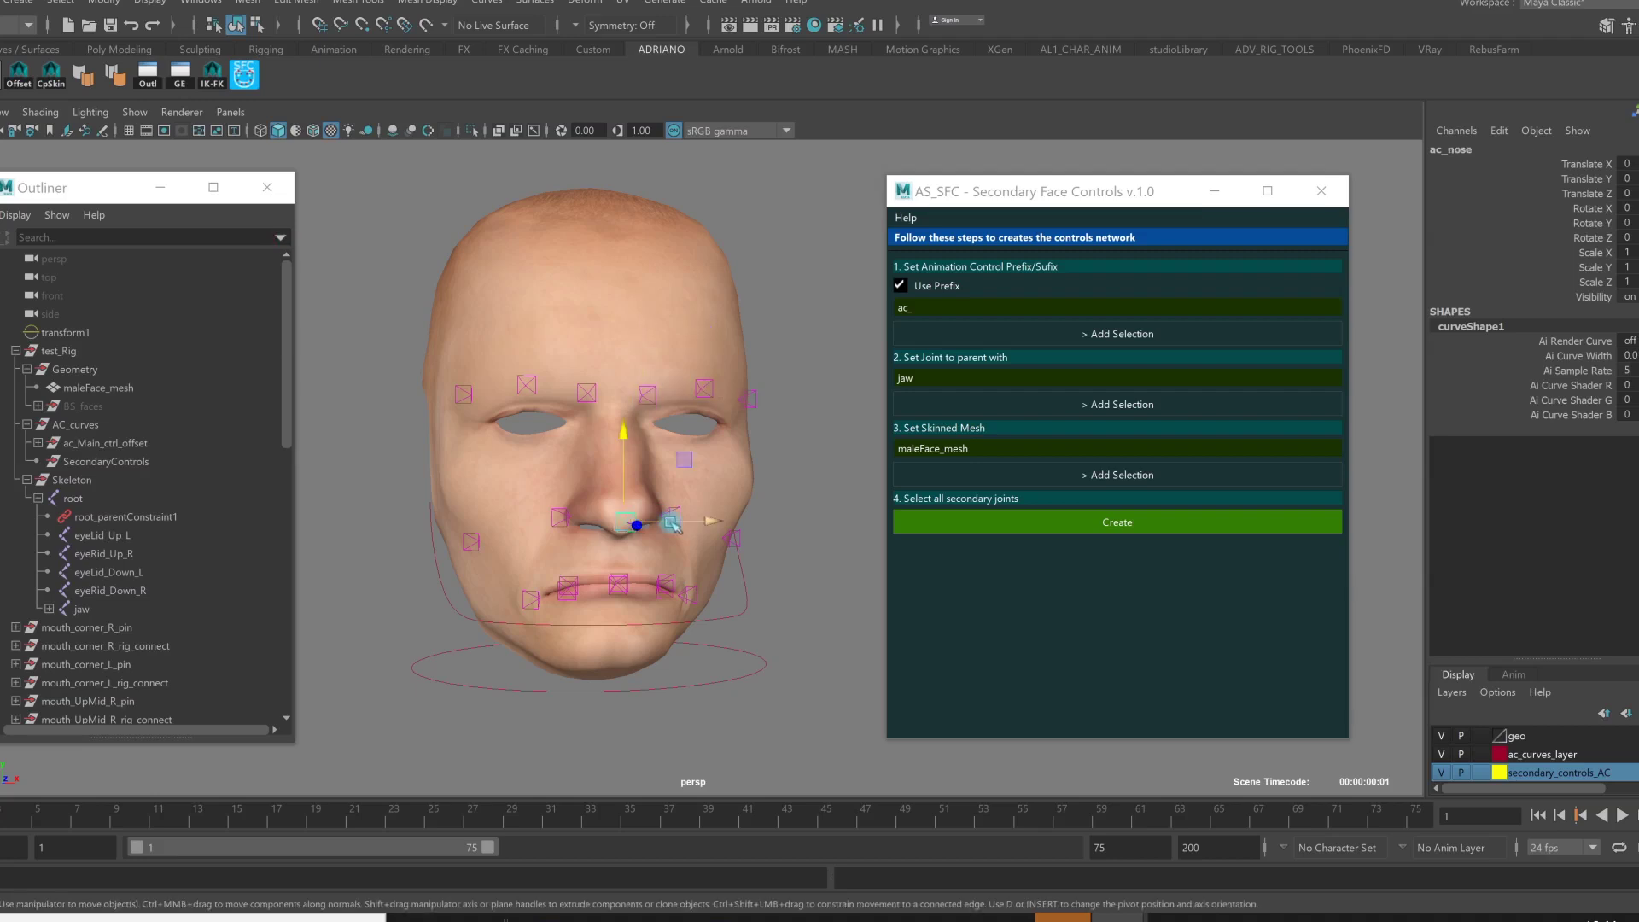
drag(673, 525, 671, 522)
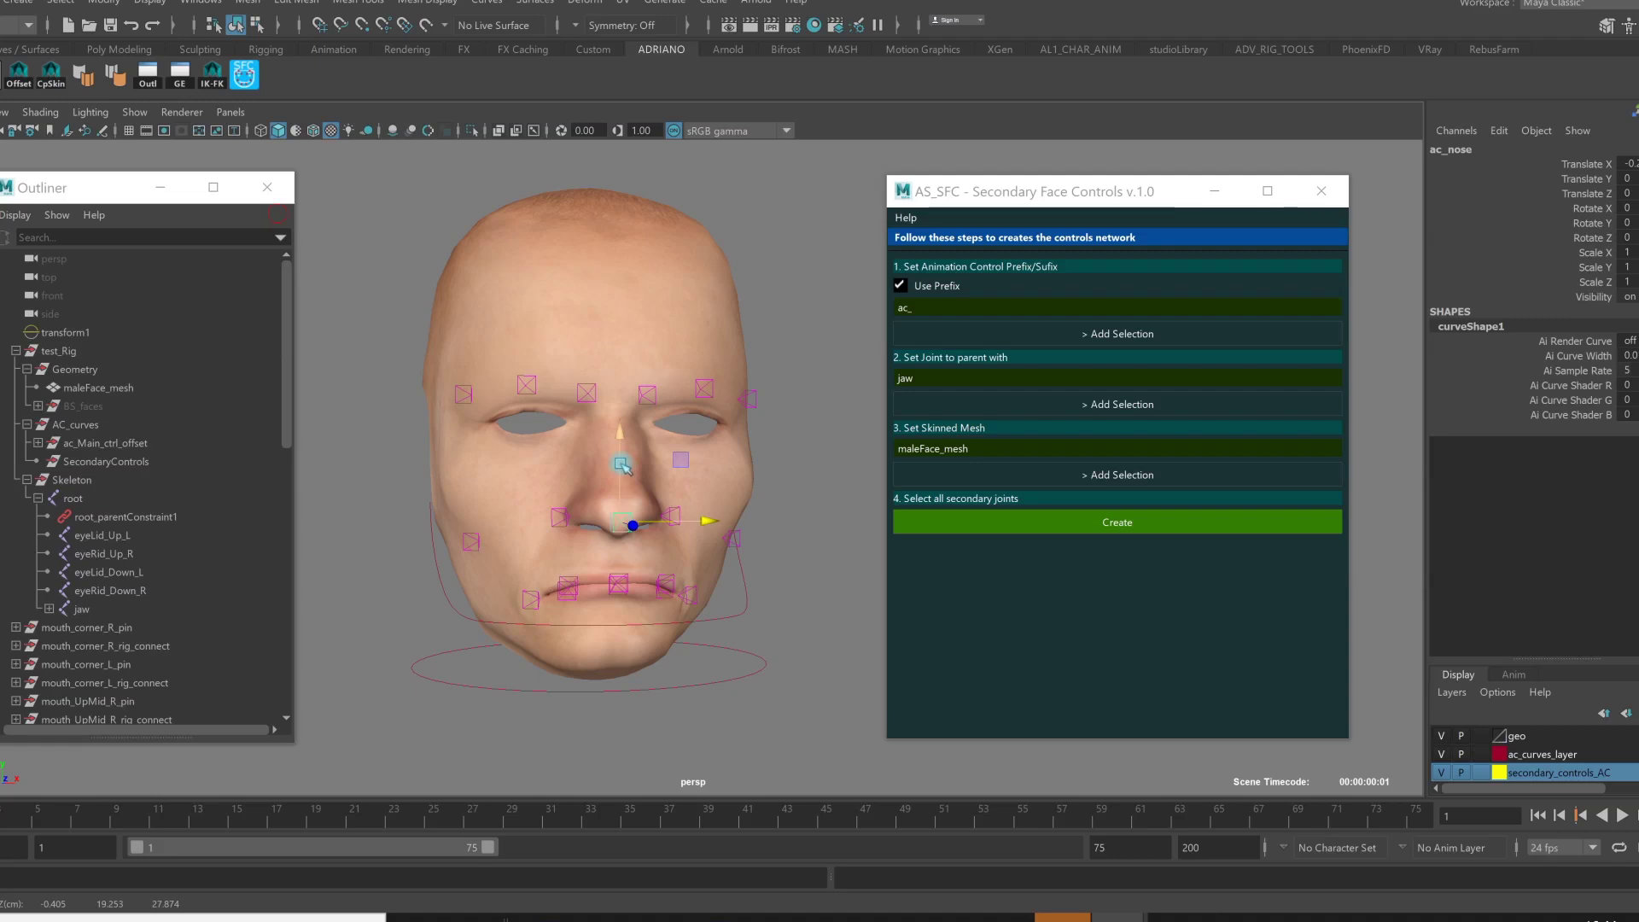
drag(622, 465, 623, 466)
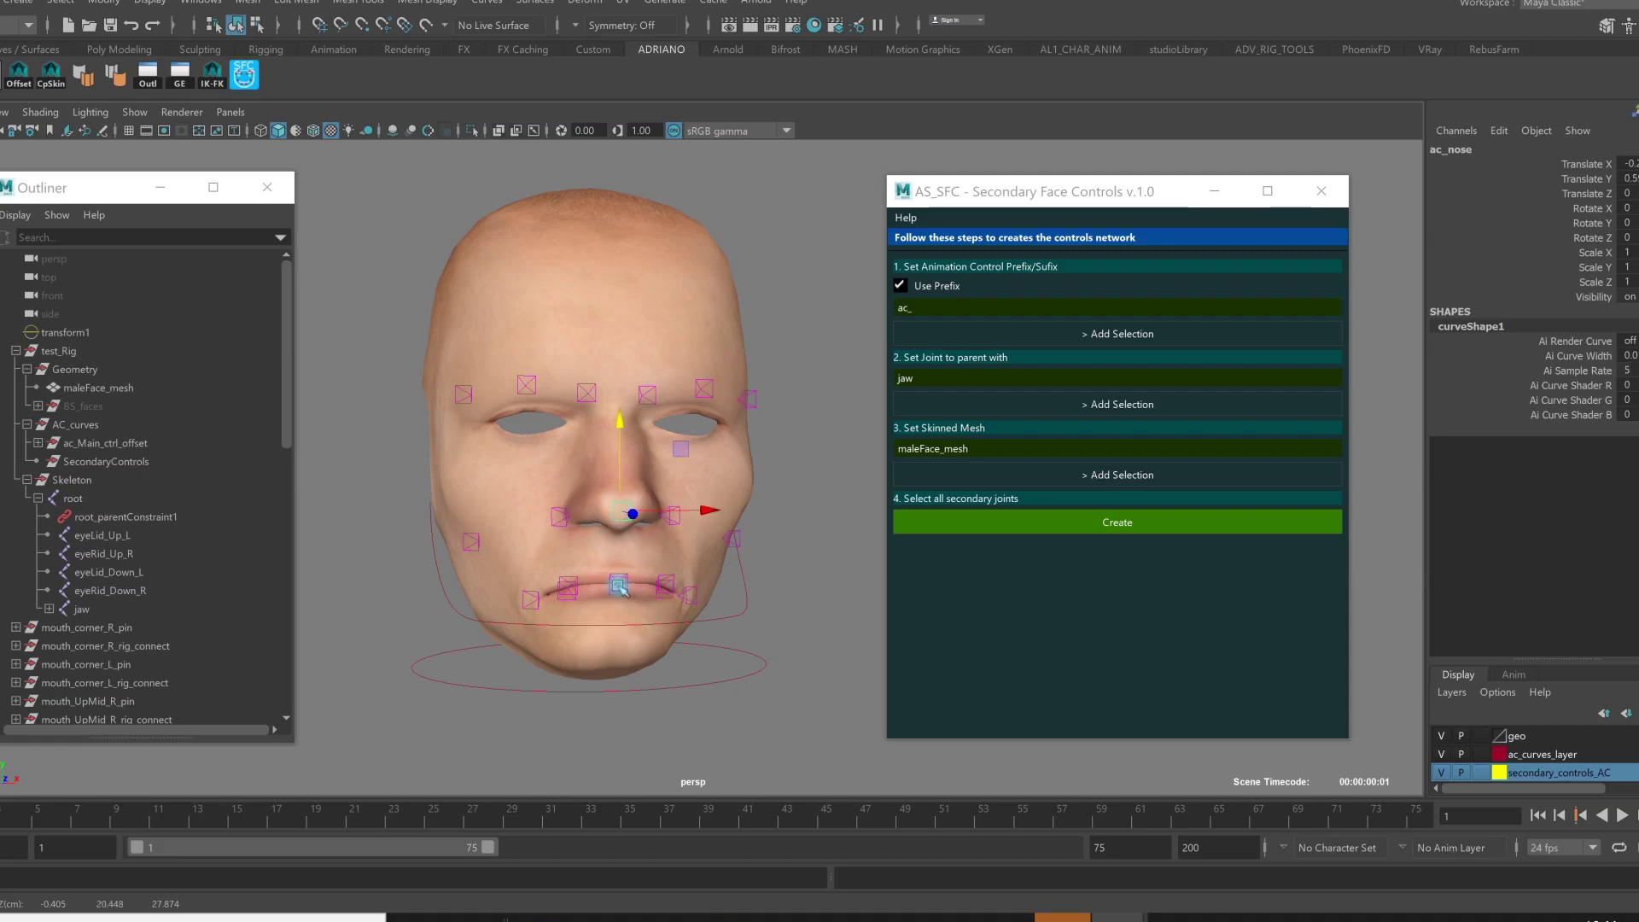
click(614, 587)
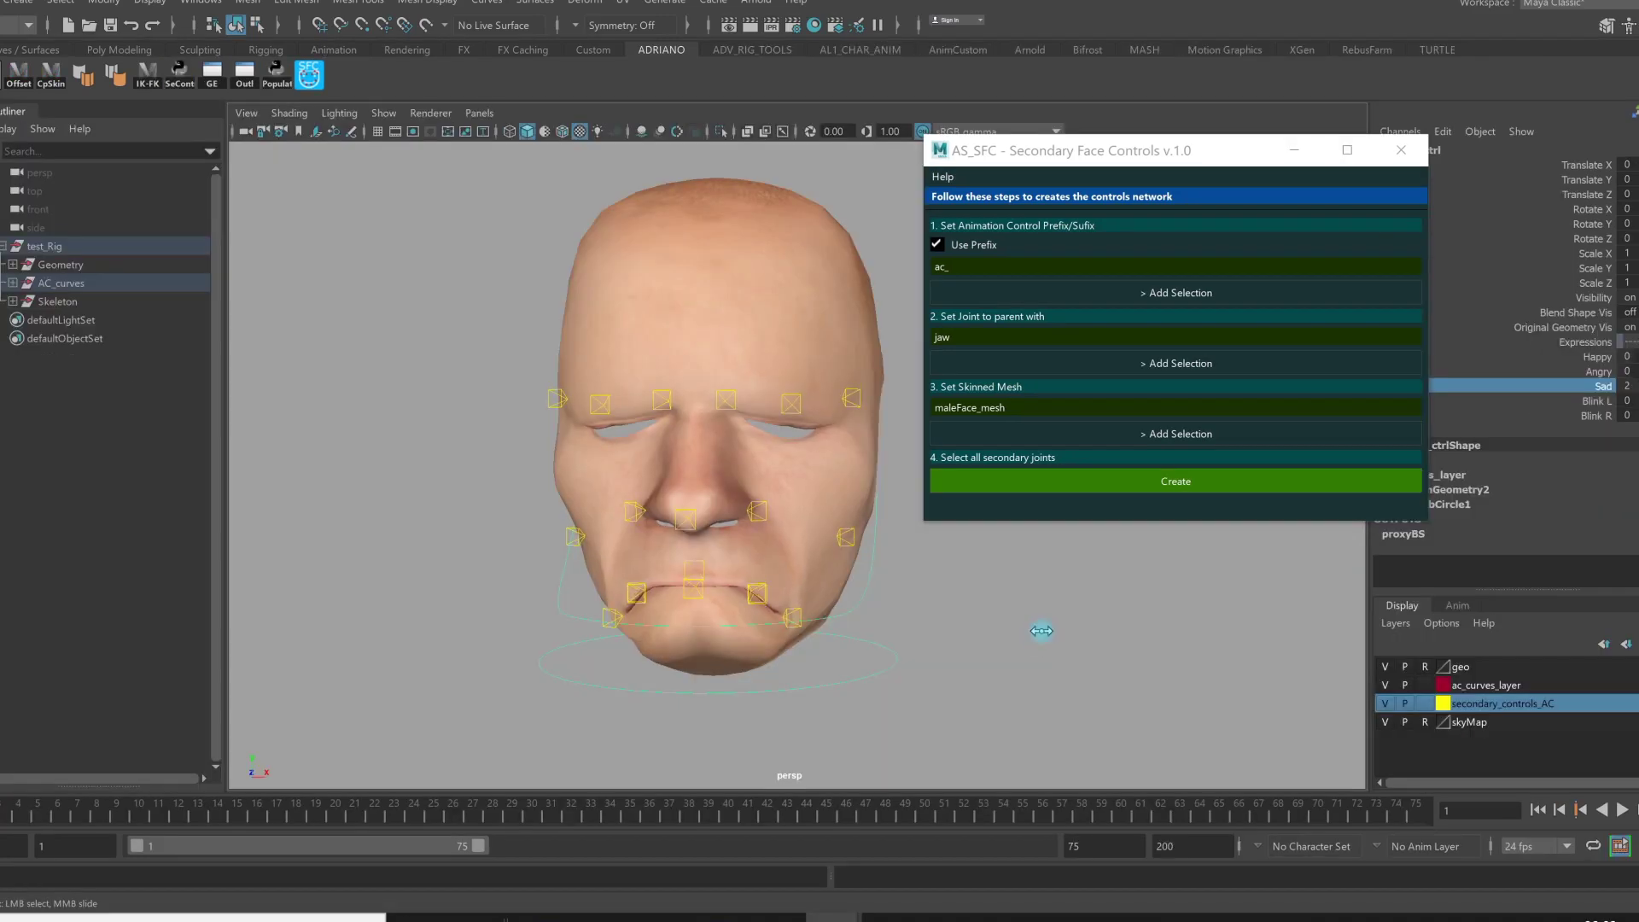
Bring the main control's Sad expression back to 0
middle_drag(1036, 629, 1028, 634)
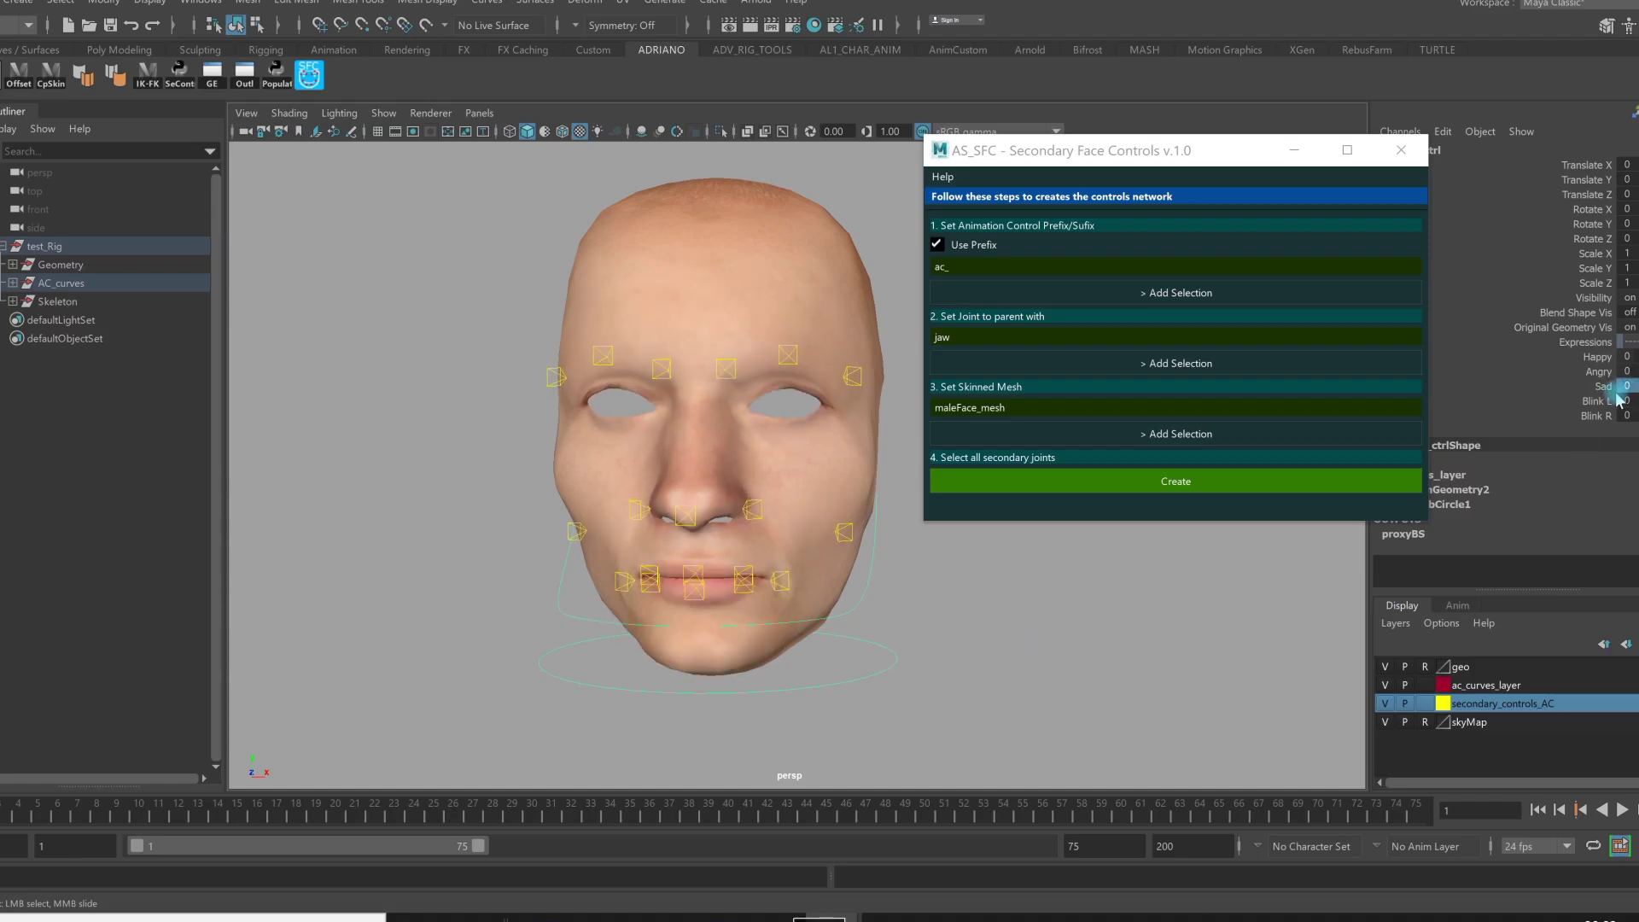